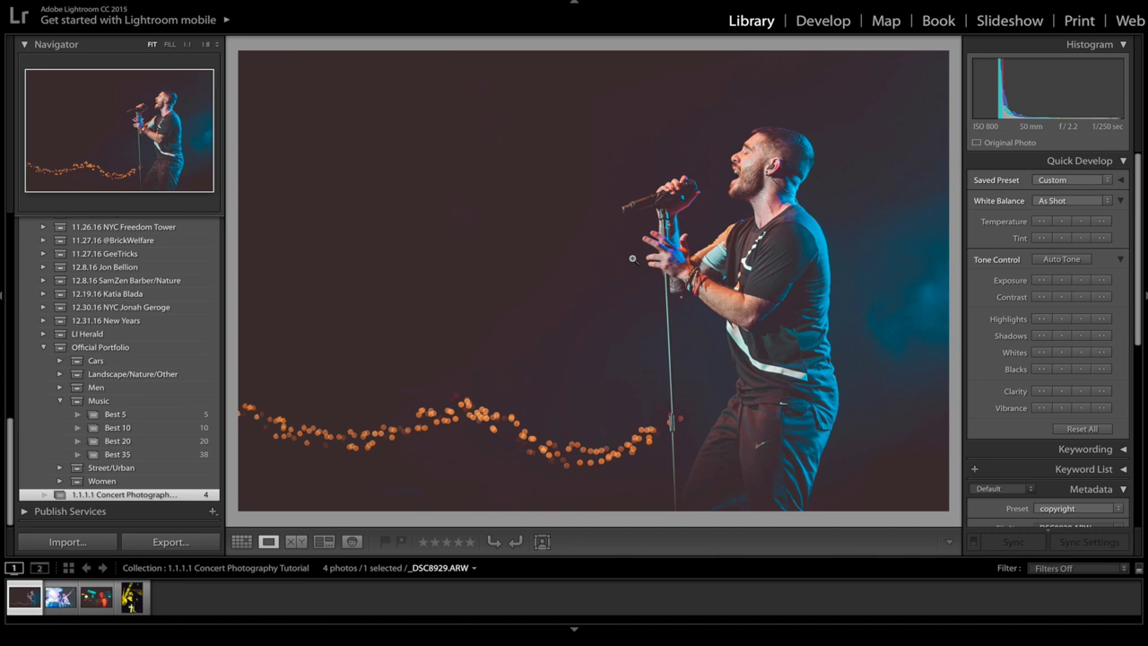
Step: Look through the four edited photos in the concert photography collection and compare their color treatments
key("Right")
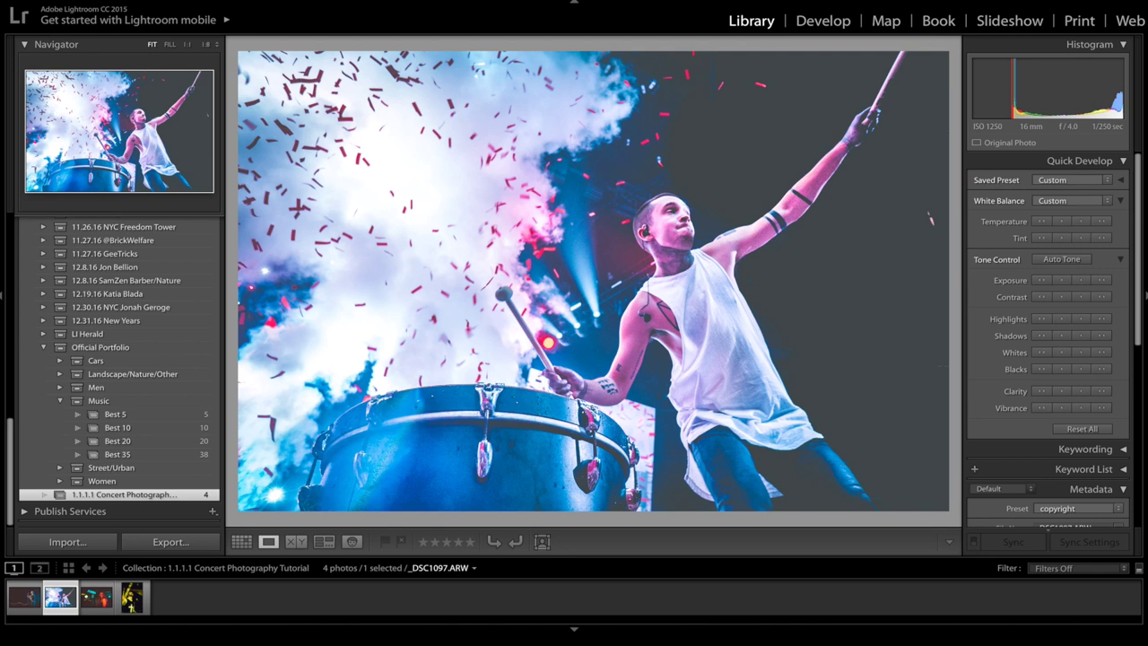
left_click(96, 596)
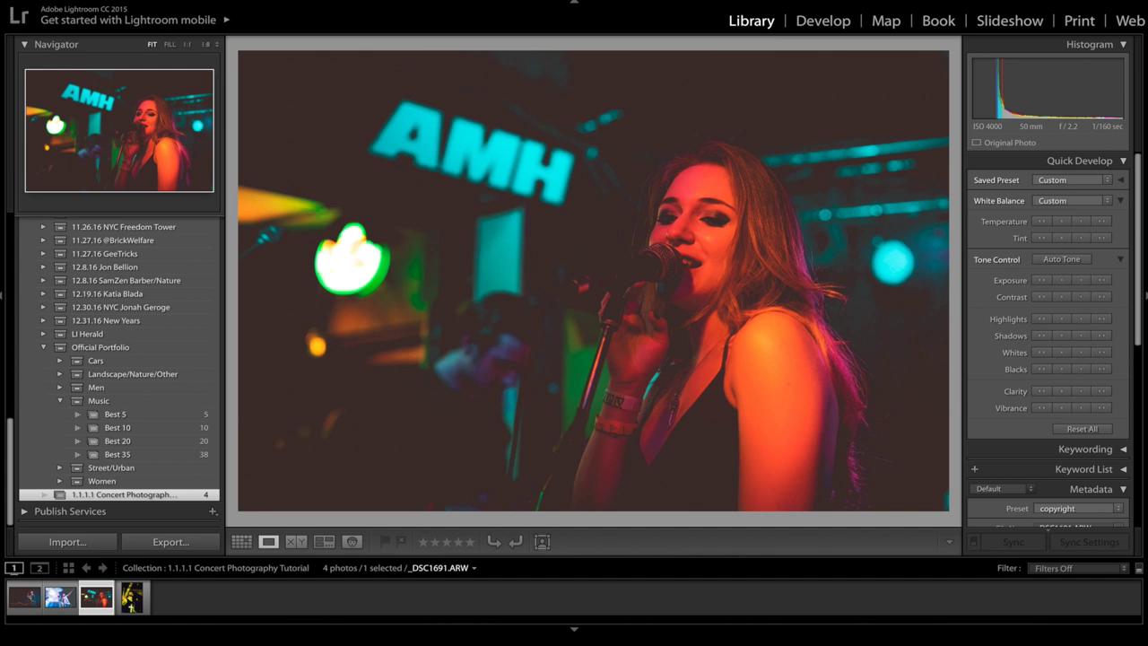
left_click(132, 598)
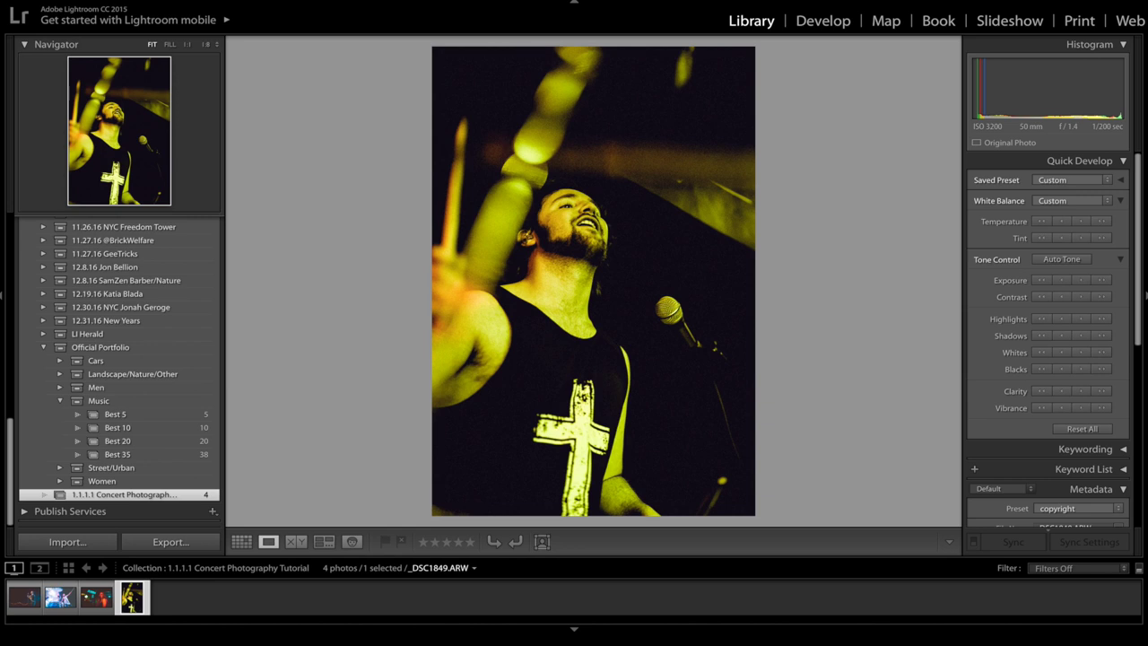
left_click(96, 597)
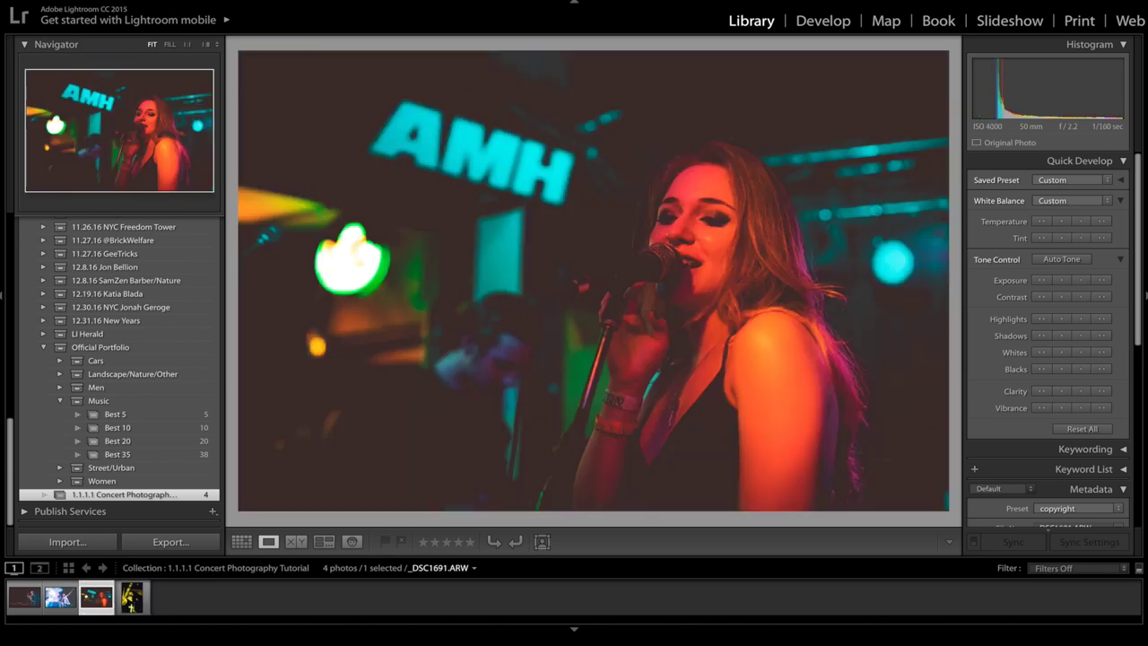
left_click(132, 597)
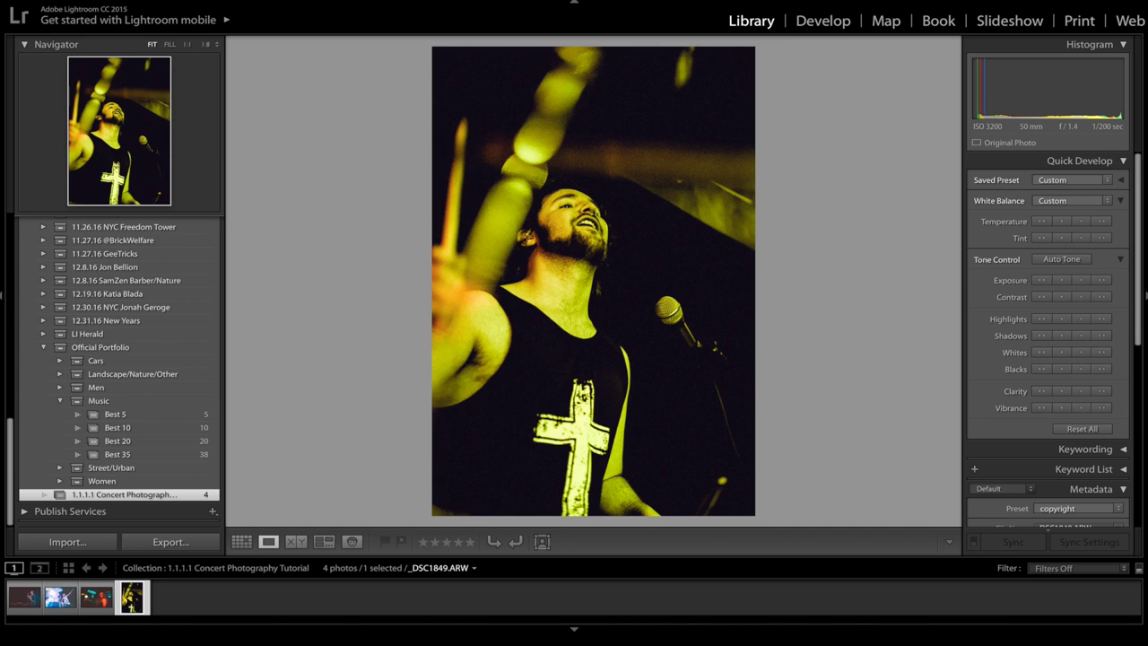
key("Left")
key("Left")
key("Left")
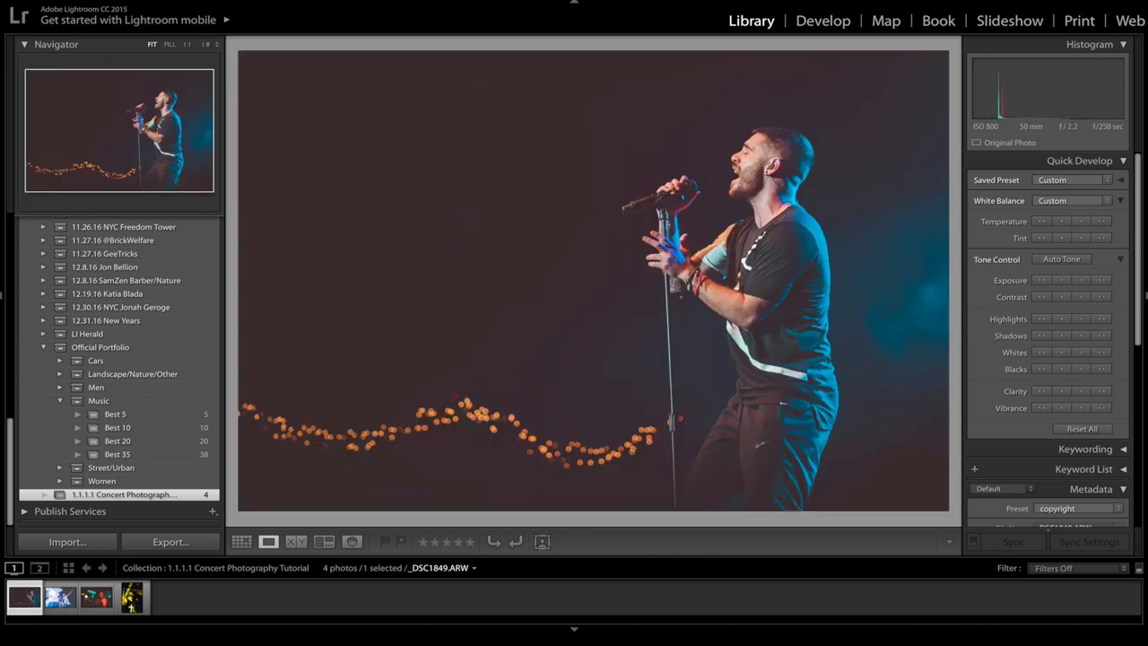
key("Right")
key("Right")
key("Right")
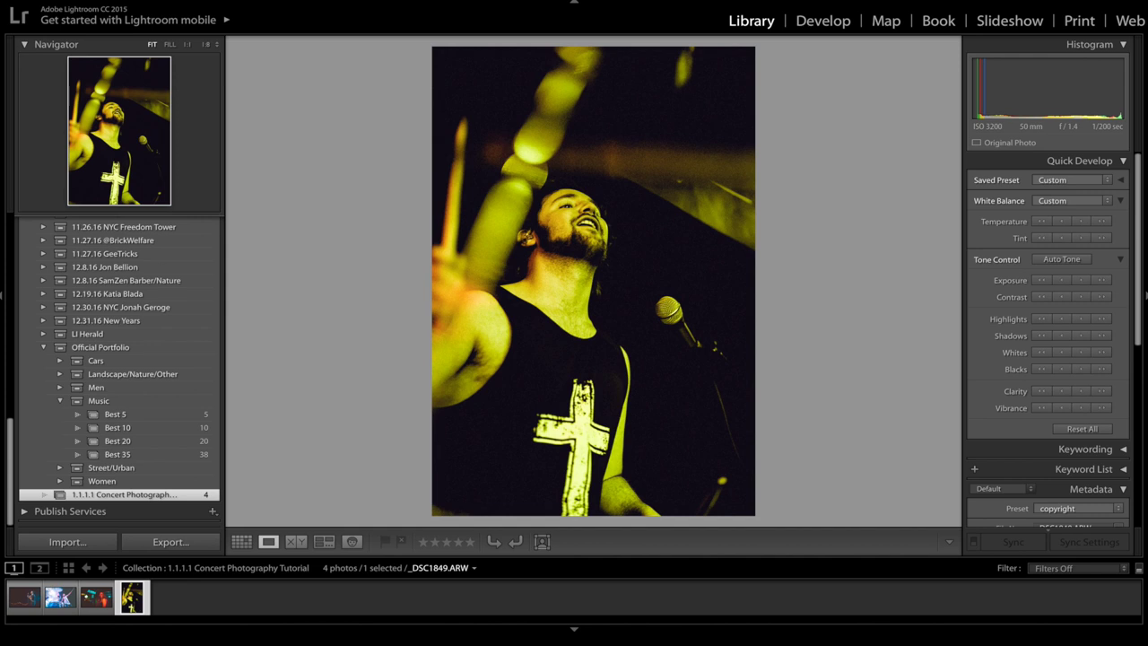
key("Left")
key("Left")
key("Right")
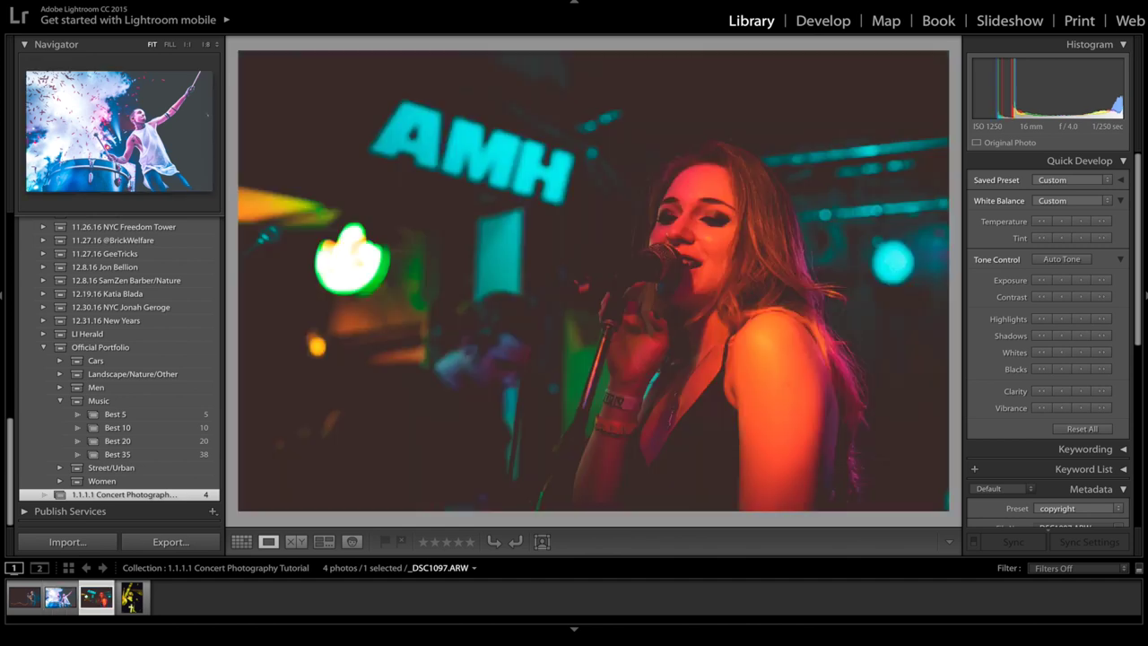
key("Right")
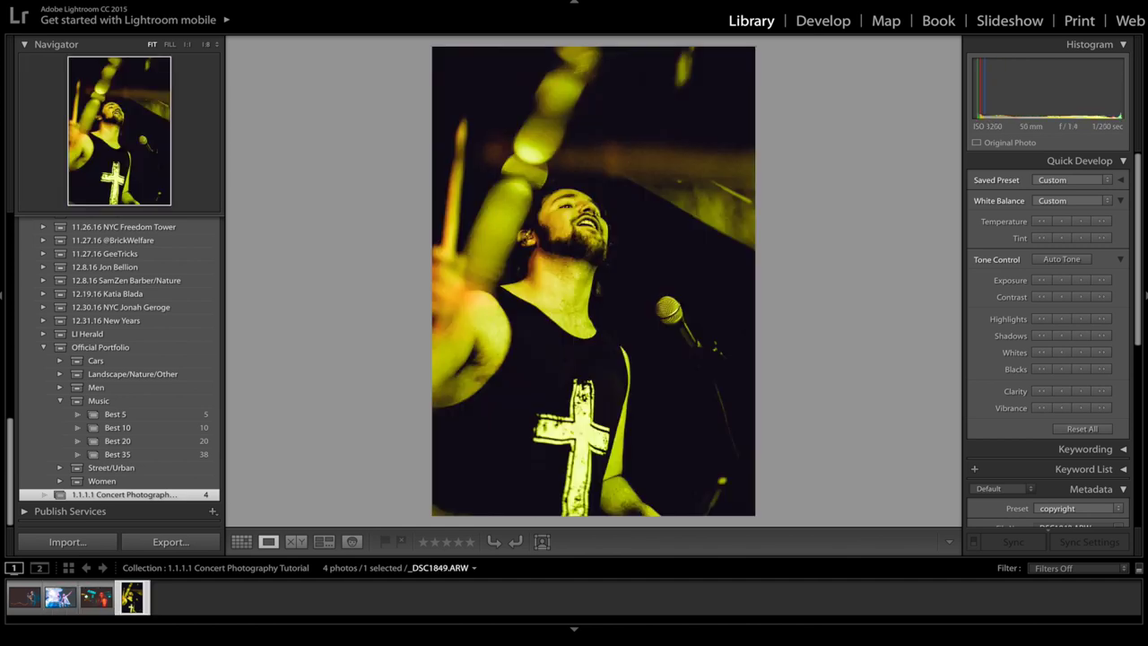
Step: Open _DSC8929.ARW in the Develop module, reset its settings to compare with the unedited photo, and undo the reset
left_click(25, 608)
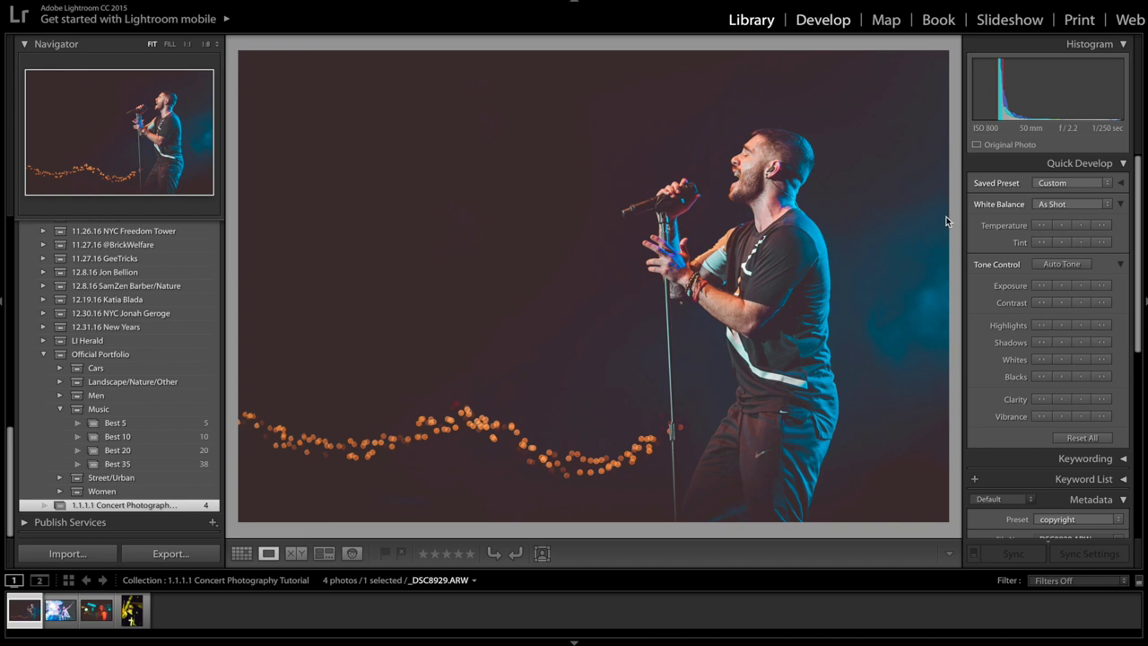
key("d")
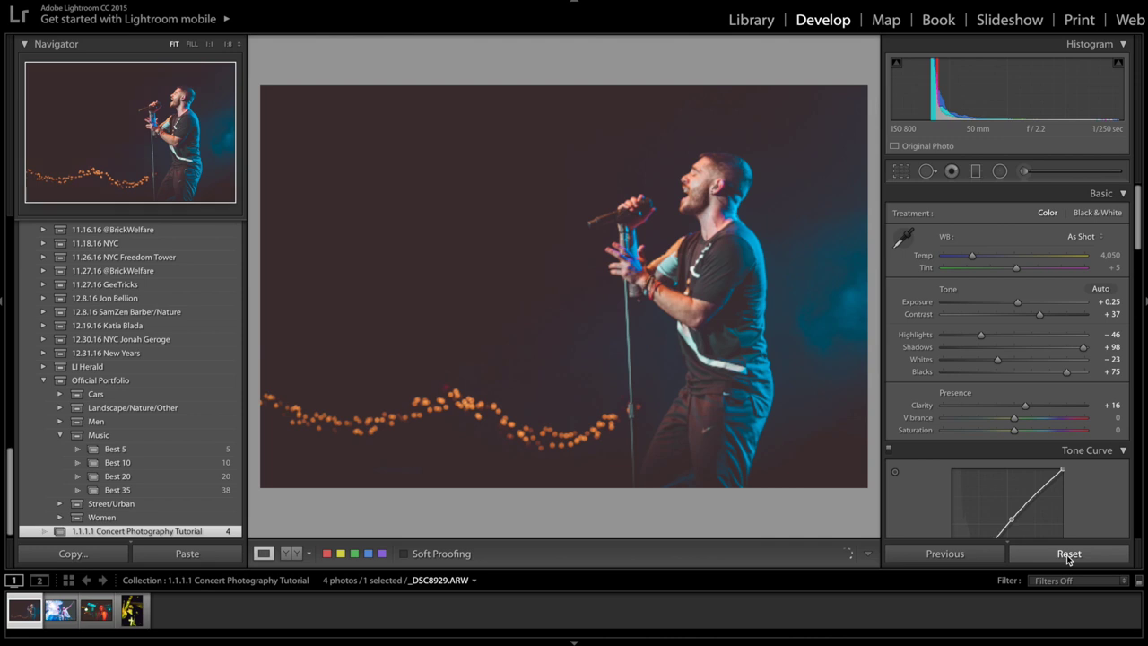
left_click(1069, 554)
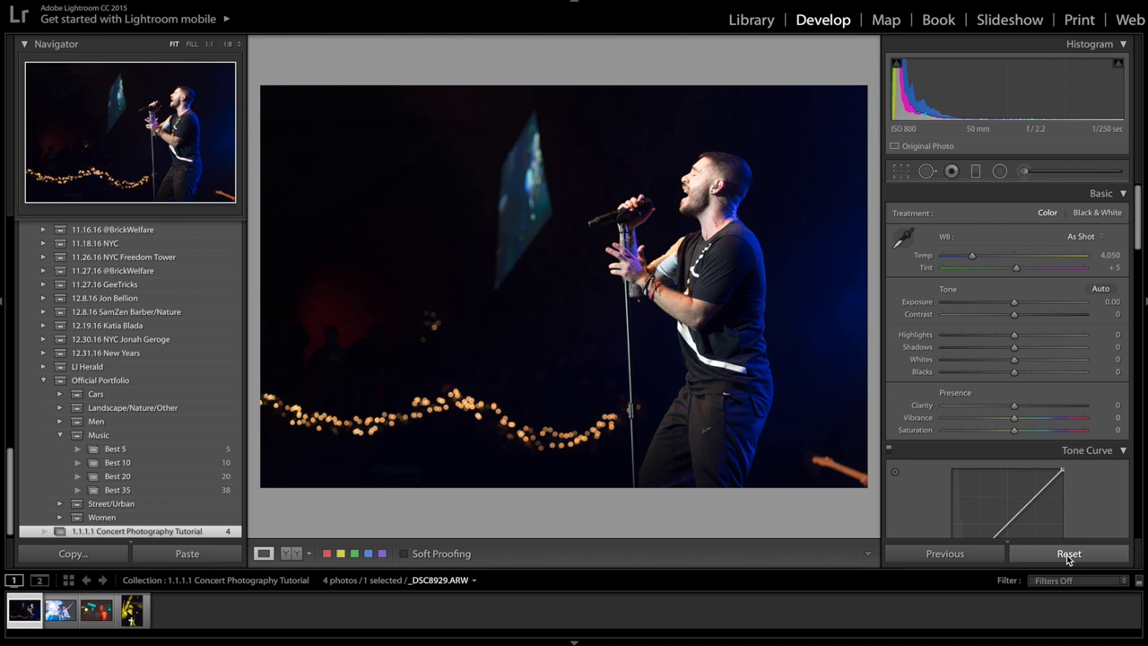
key("ctrl+z")
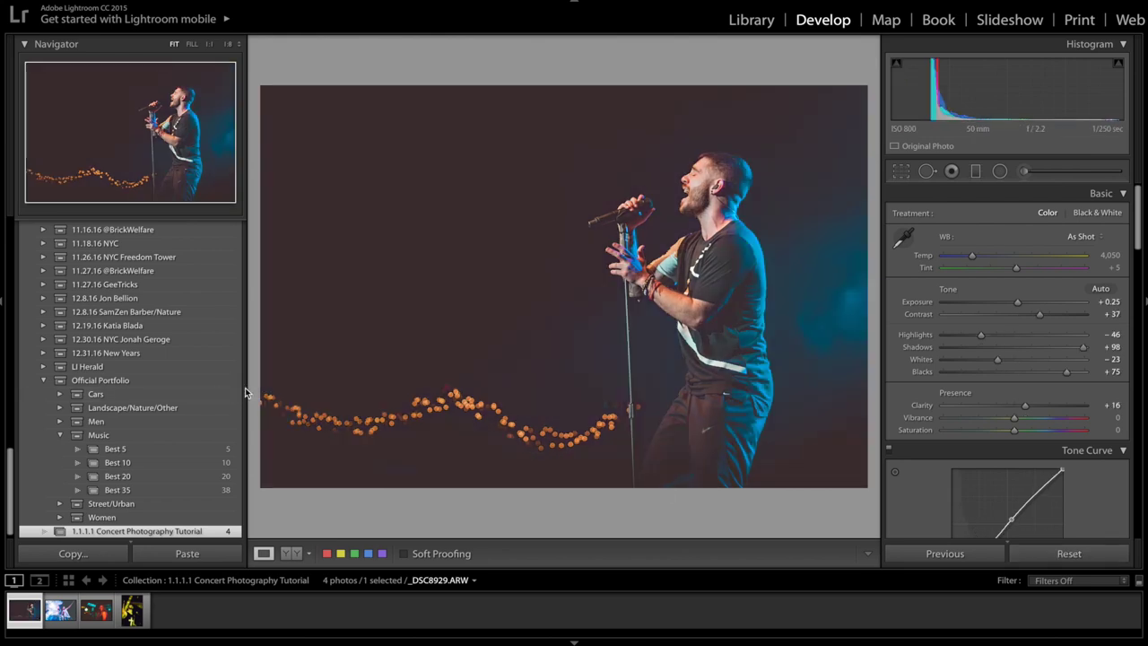
Step: Narrow the Navigator and collections panel to give the photo more room
left_click(246, 392)
left_click(247, 392)
left_click_drag(247, 393, 92, 398)
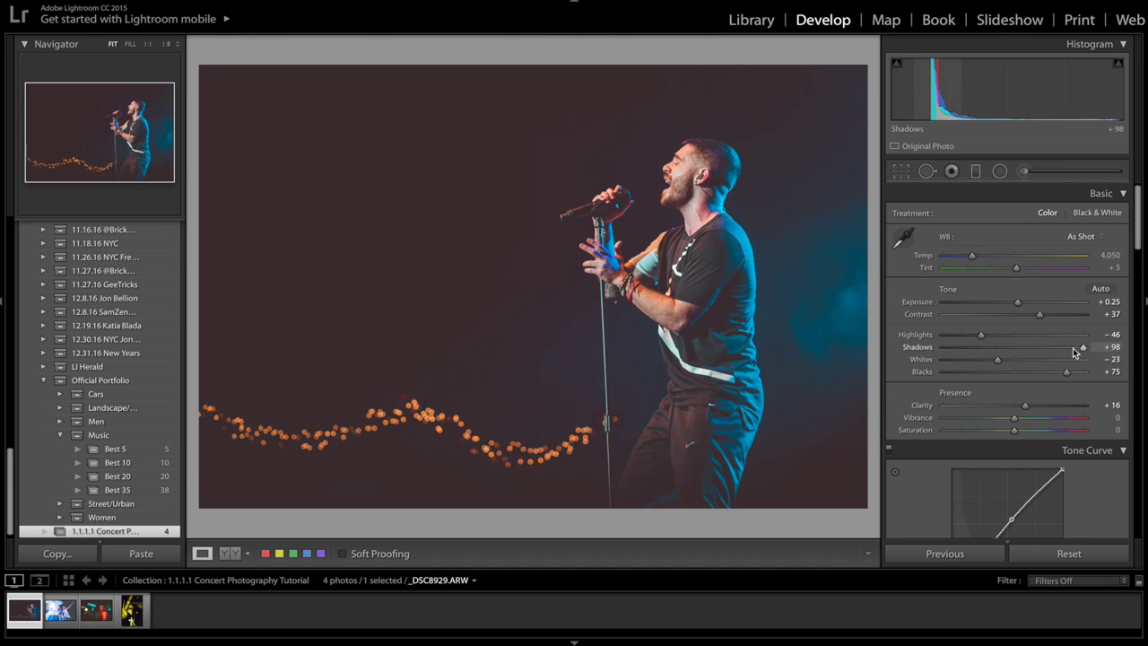
Step: Try lowering Shadows to −4 on the singer photo and undo the change
scroll(1031, 332, "down", 2)
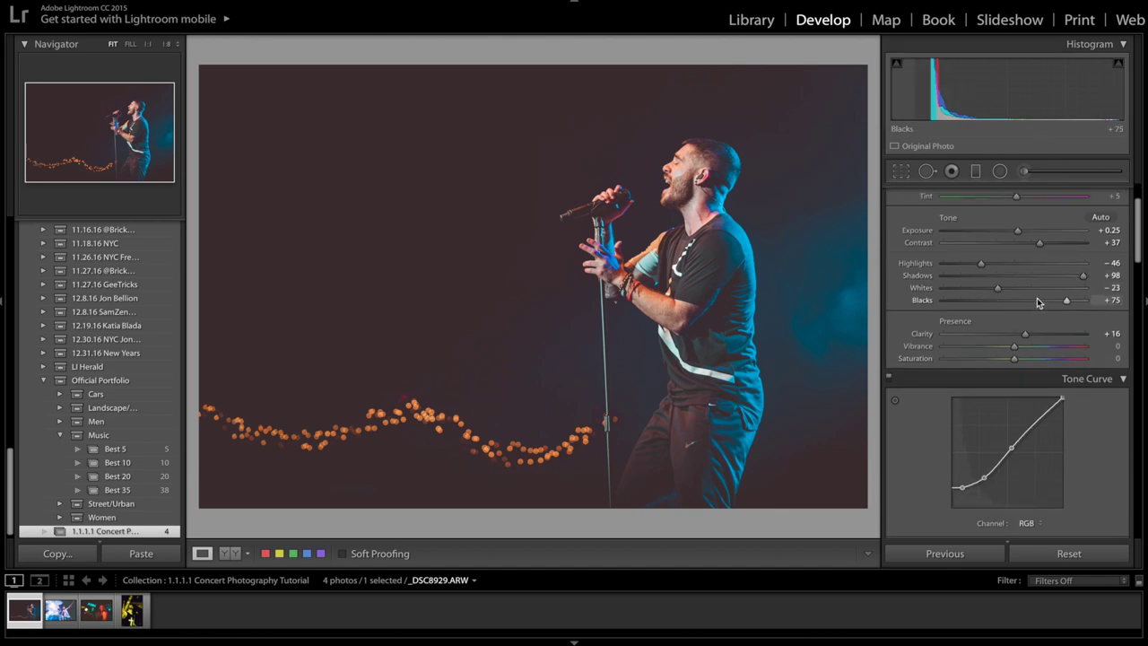
left_click_drag(1024, 279, 1012, 281)
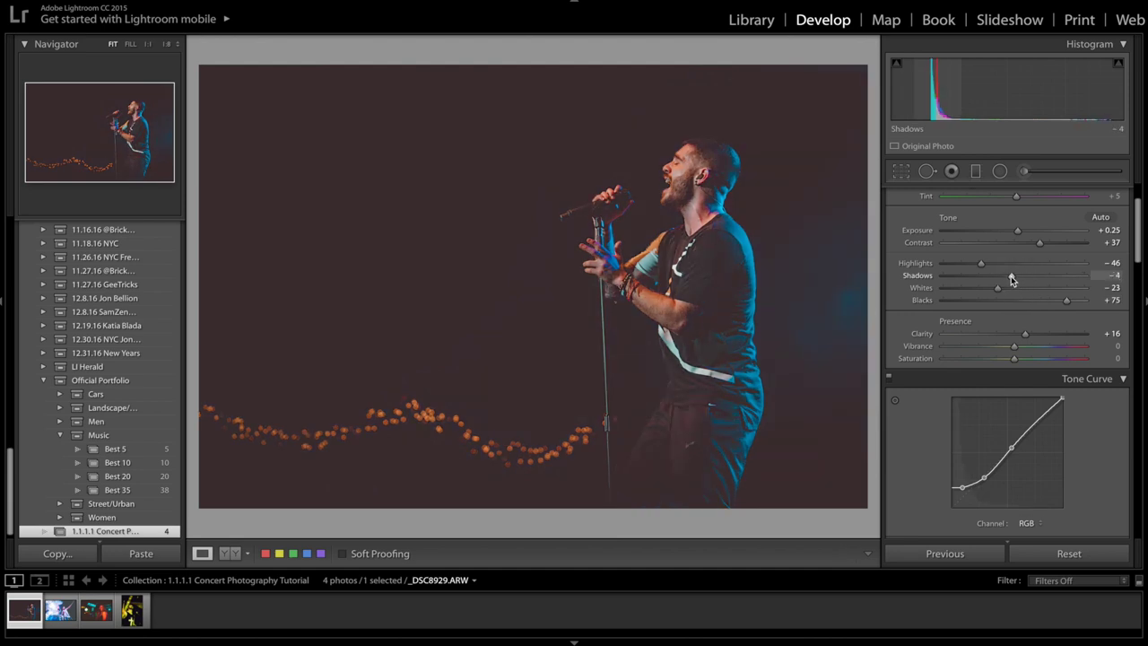
key("ctrl+z")
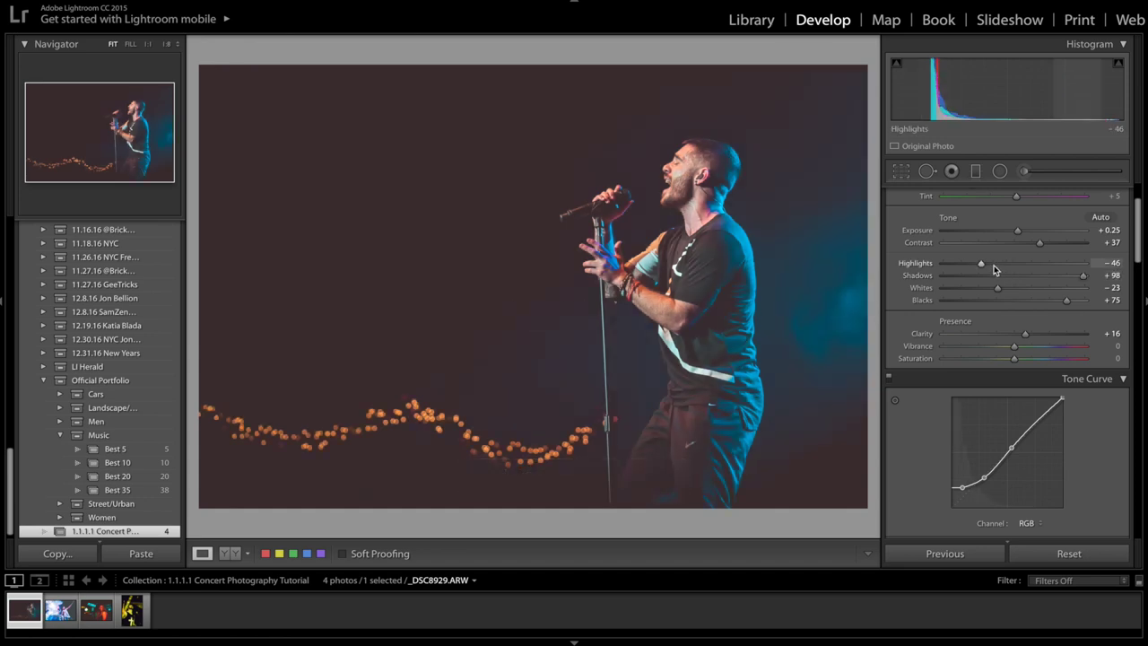
Step: Try the Linear point curve on the photo and undo it
scroll(994, 260, "down", 2)
left_click(961, 505)
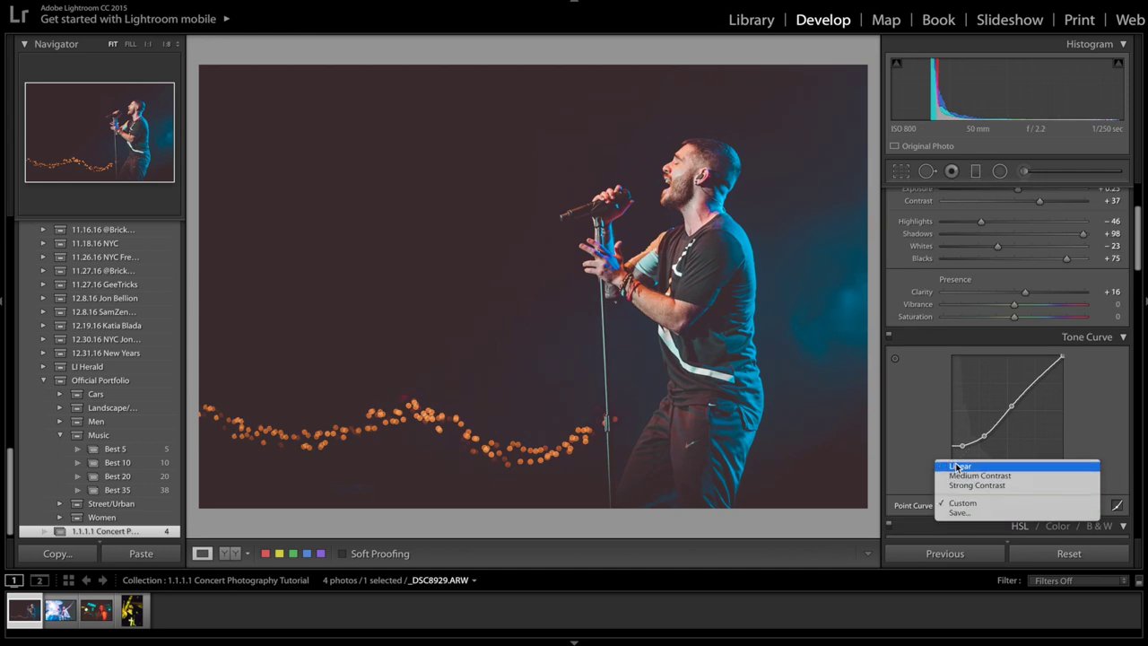
left_click(958, 467)
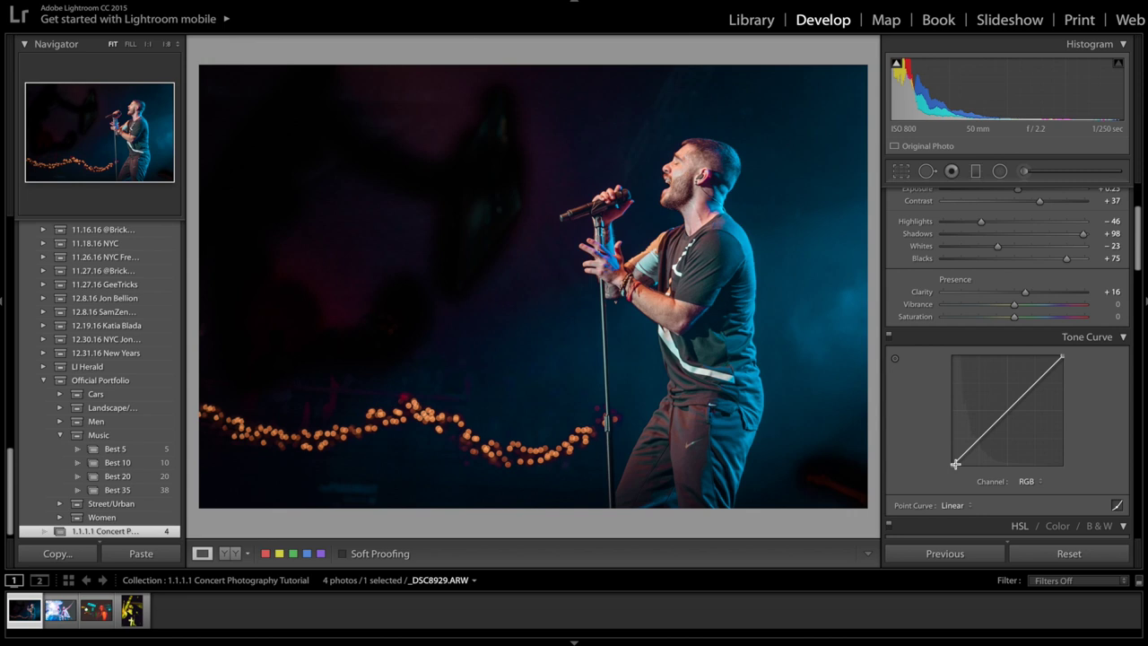
key("ctrl+z")
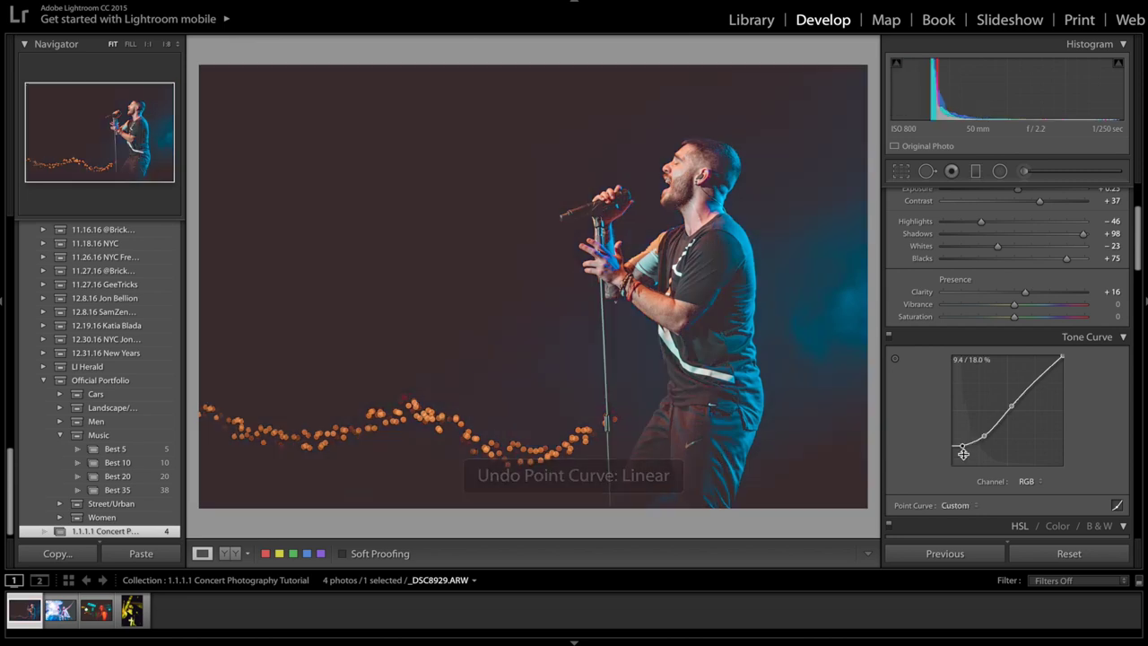
Step: Try Clarity at +92, +51 and −23, and settle on +13
left_click_drag(1033, 295, 1080, 300)
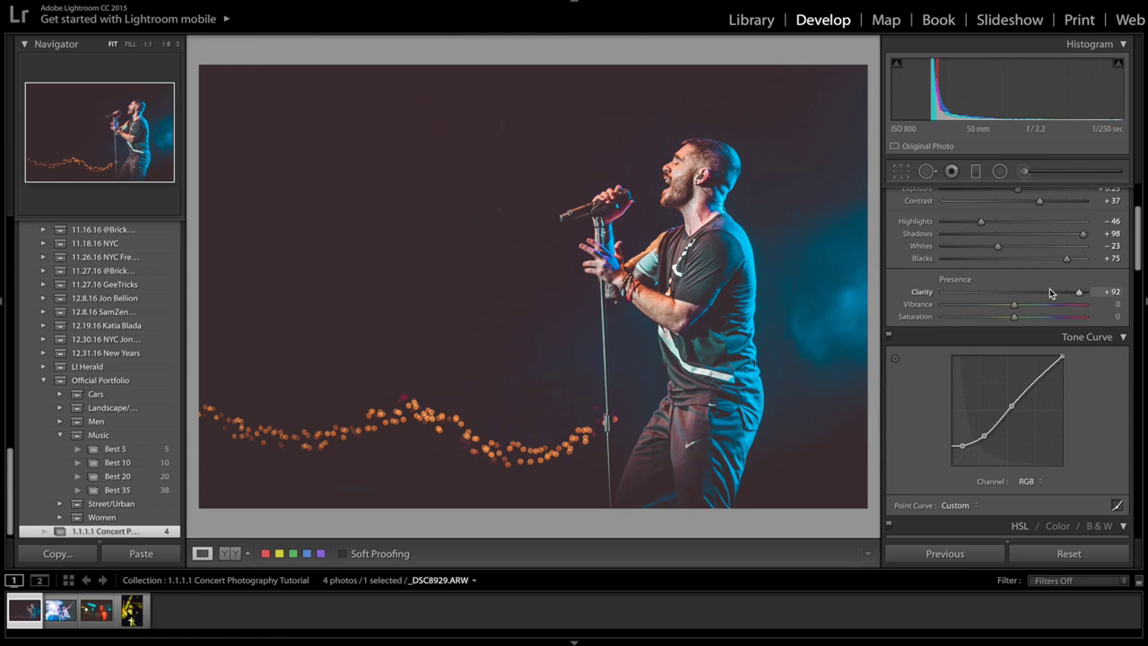
left_click(1052, 293)
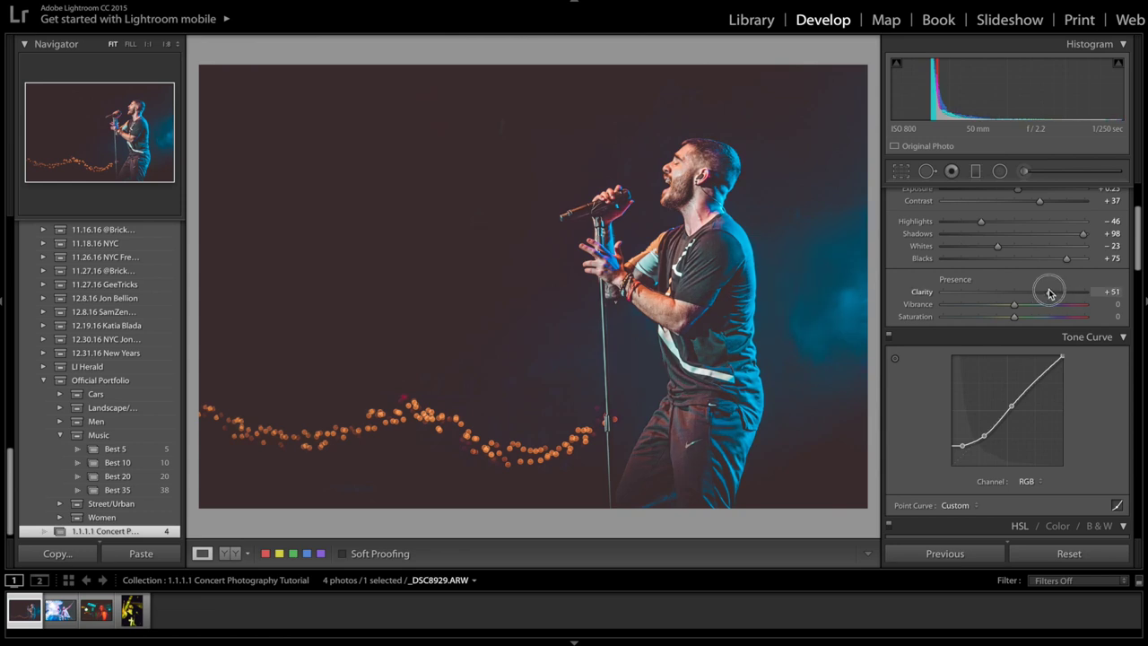
left_click(999, 292)
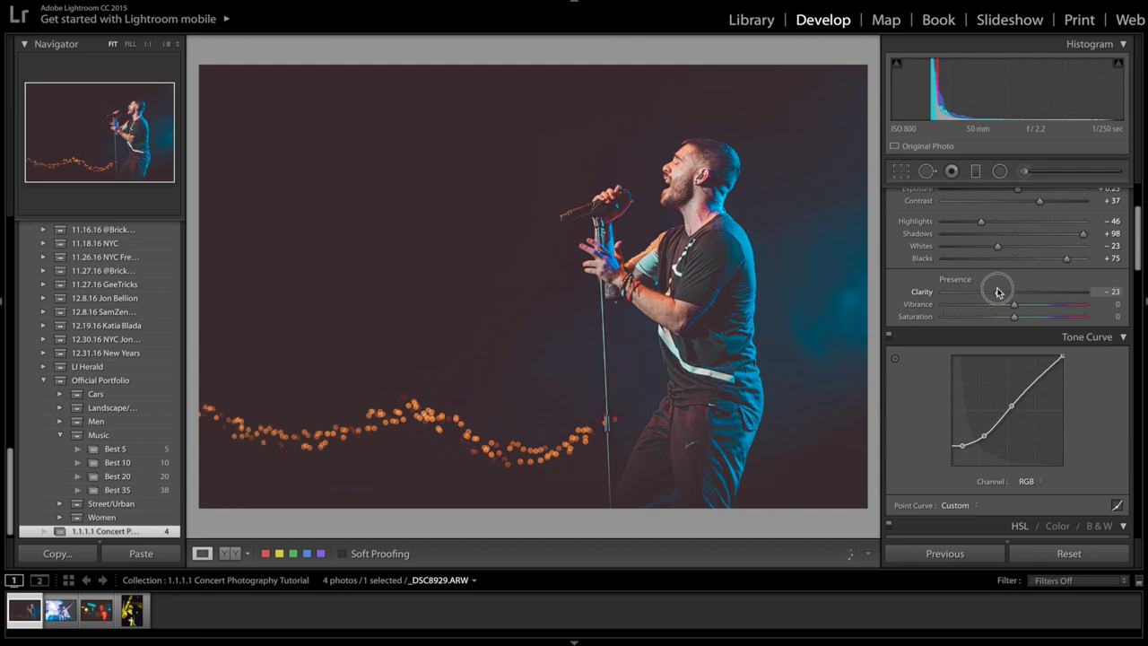
left_click_drag(996, 291, 1024, 292)
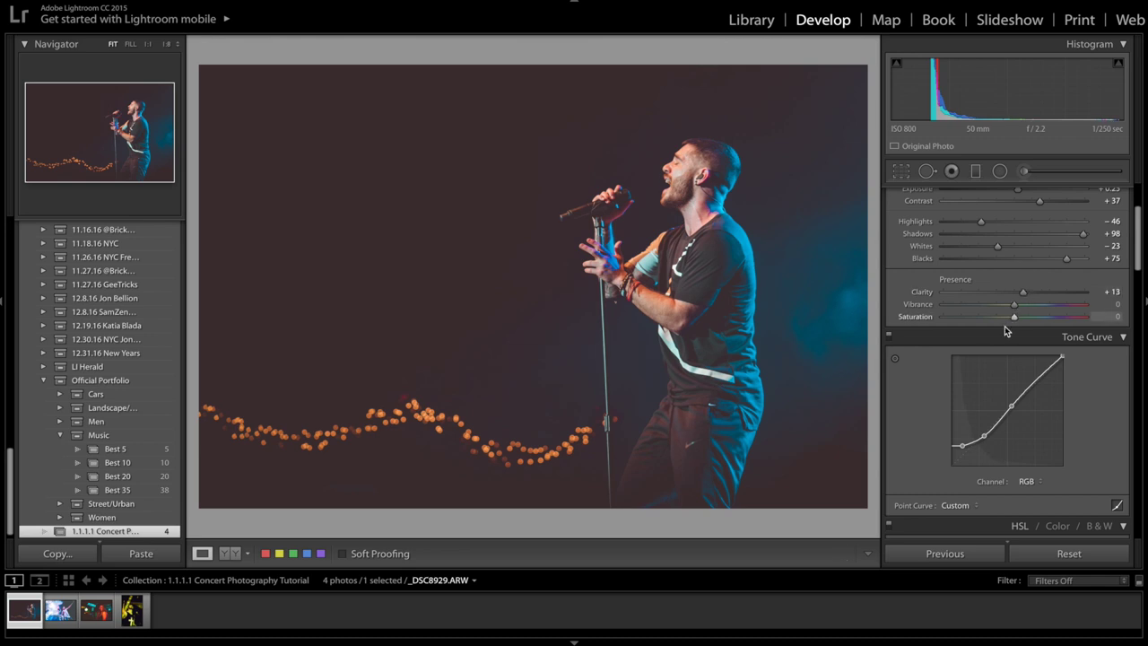
Step: Try shifting the Blue hue to −64 in the HSL adjustments and undo the shift
scroll(990, 359, "down", 4)
scroll(990, 359, "down", 3)
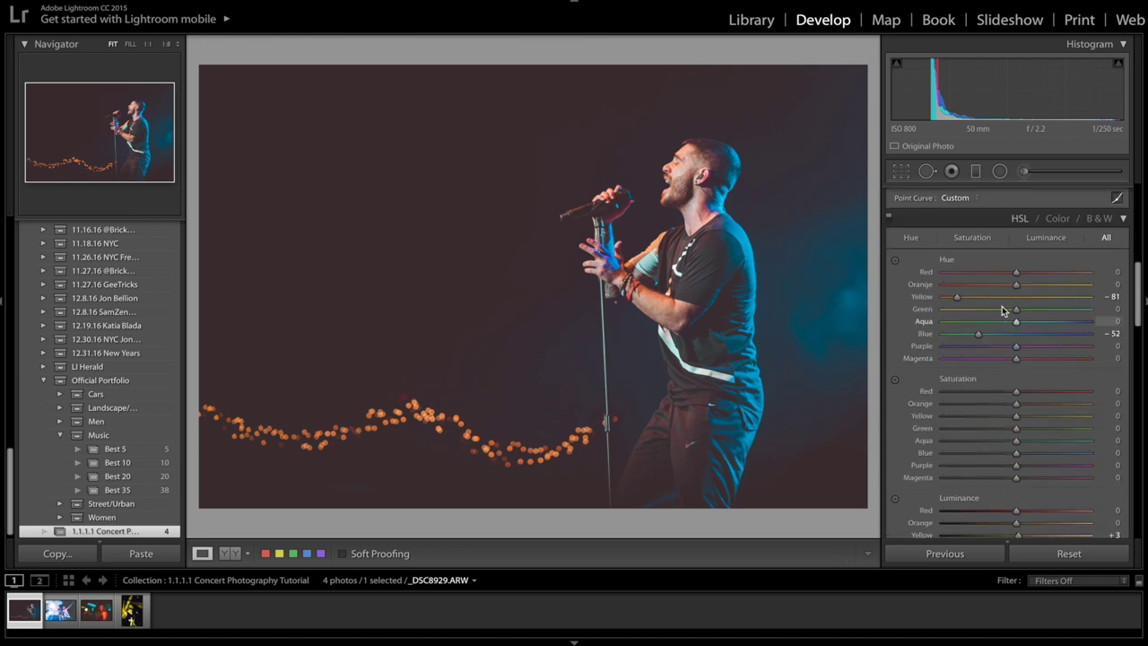
mouse_move(968, 291)
left_mouse_down()
mouse_move(1020, 295)
mouse_move(957, 289)
left_mouse_up()
left_click_drag(1017, 333, 970, 340)
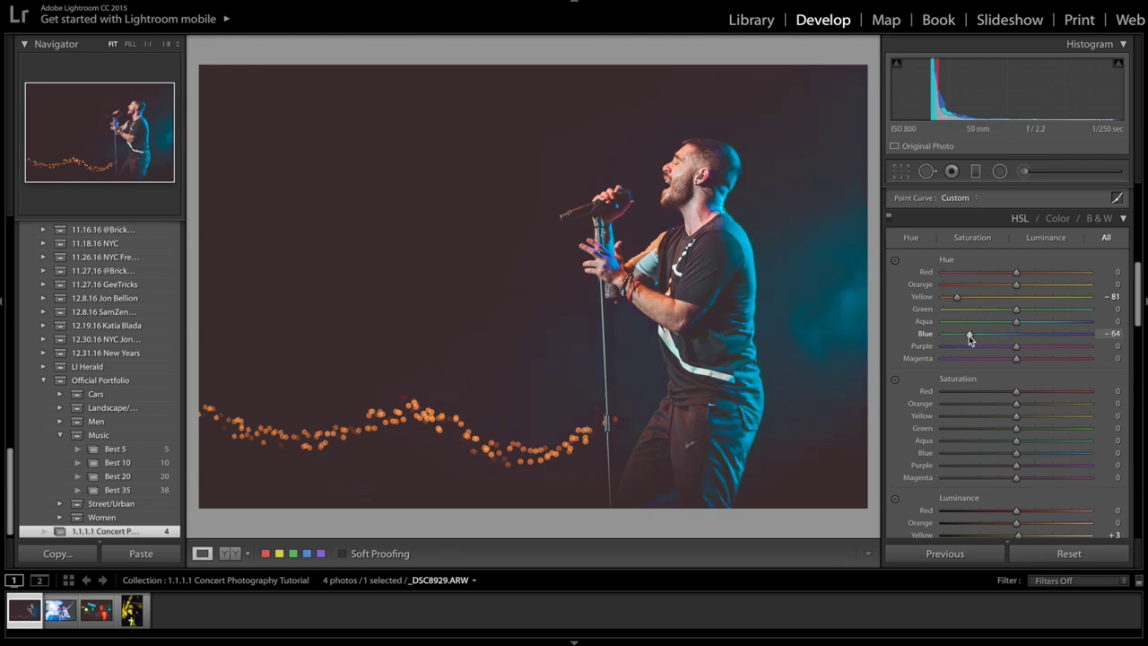
key("ctrl+z")
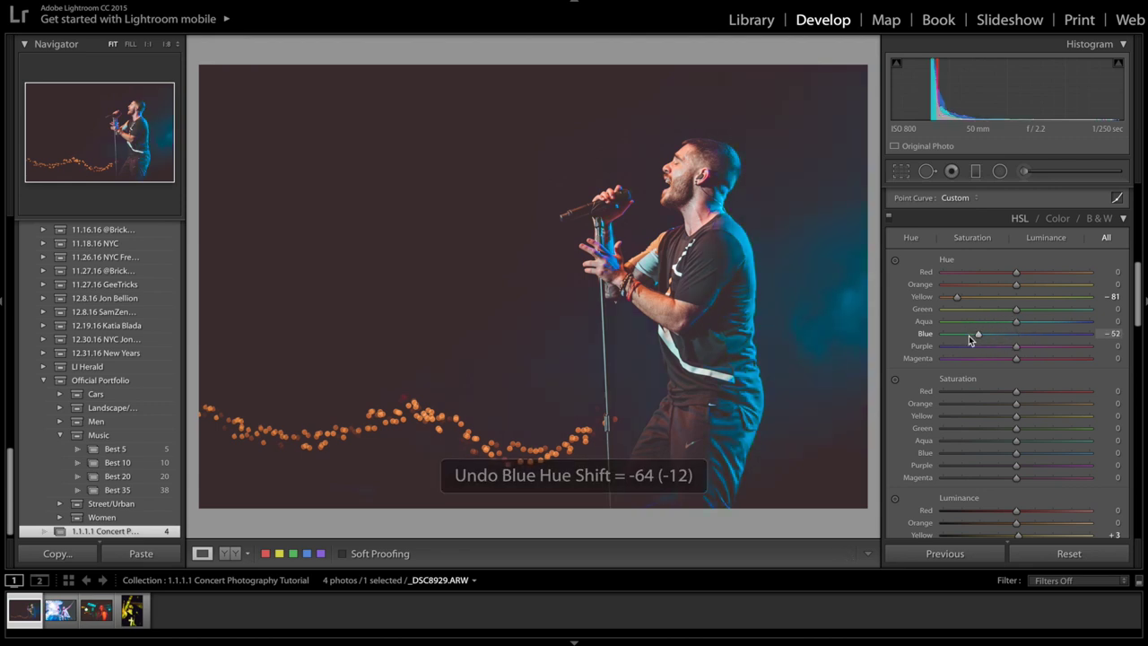
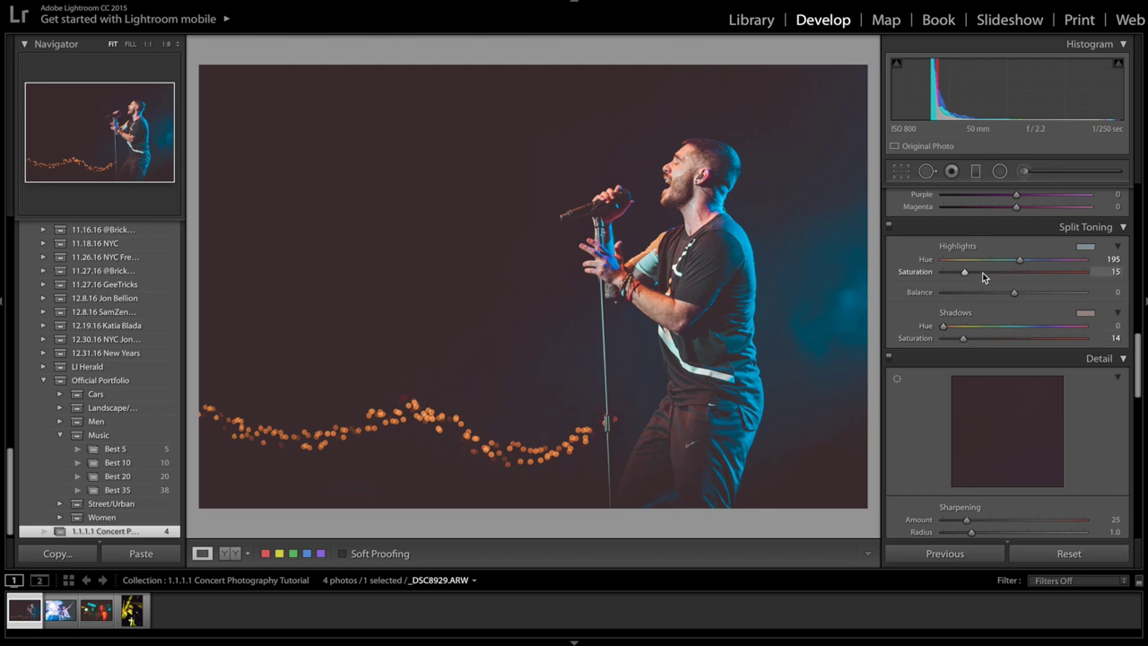
Step: Try a Split Toning highlight saturation of 0 at hue 195 and undo the change
left_click(1085, 246)
left_click_drag(940, 301, 938, 325)
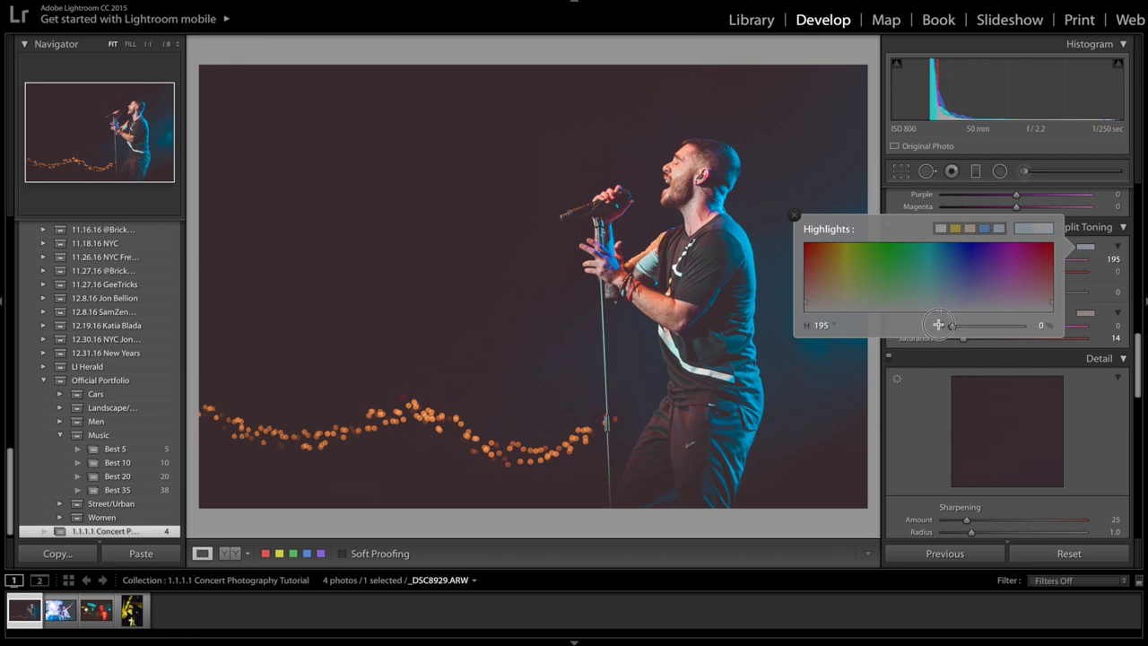
key("Return")
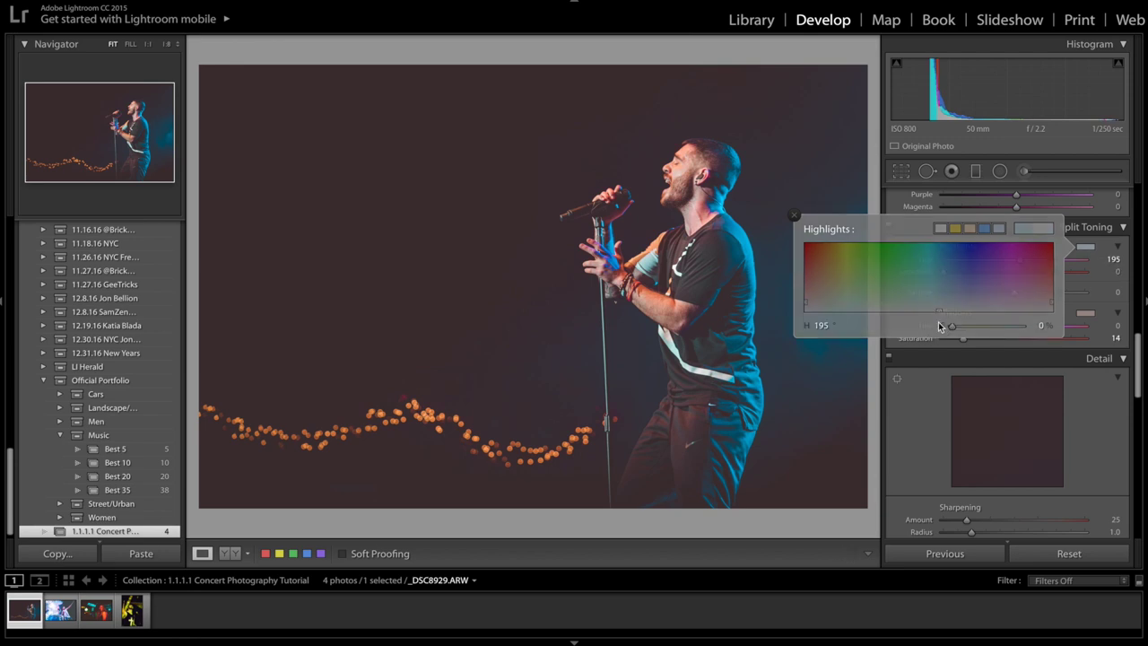
key("ctrl+z")
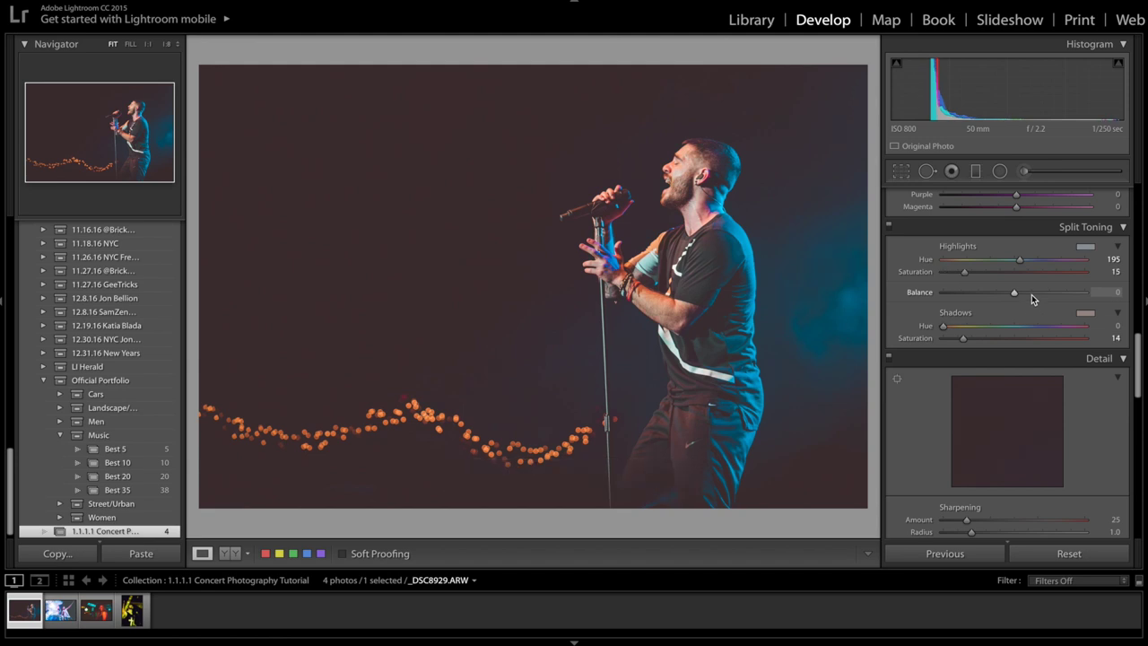
Step: Set the Blue Primary hue to −46 in Camera Calibration
scroll(1032, 296, "down", 10)
scroll(1032, 294, "down", 4)
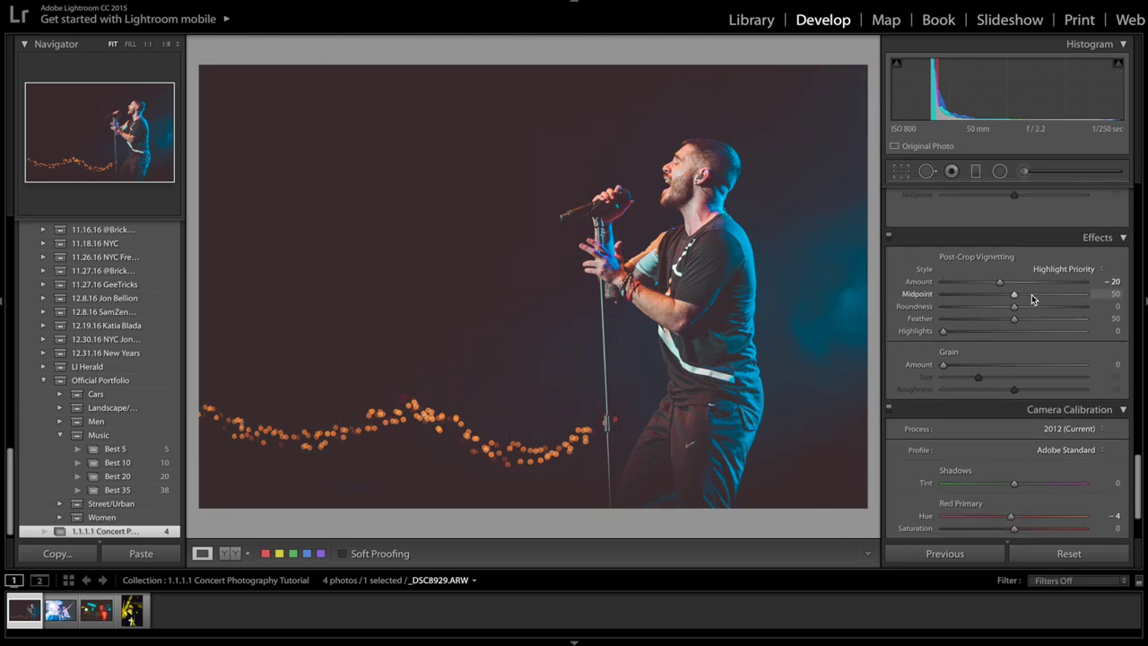
scroll(1003, 282, "down", 3)
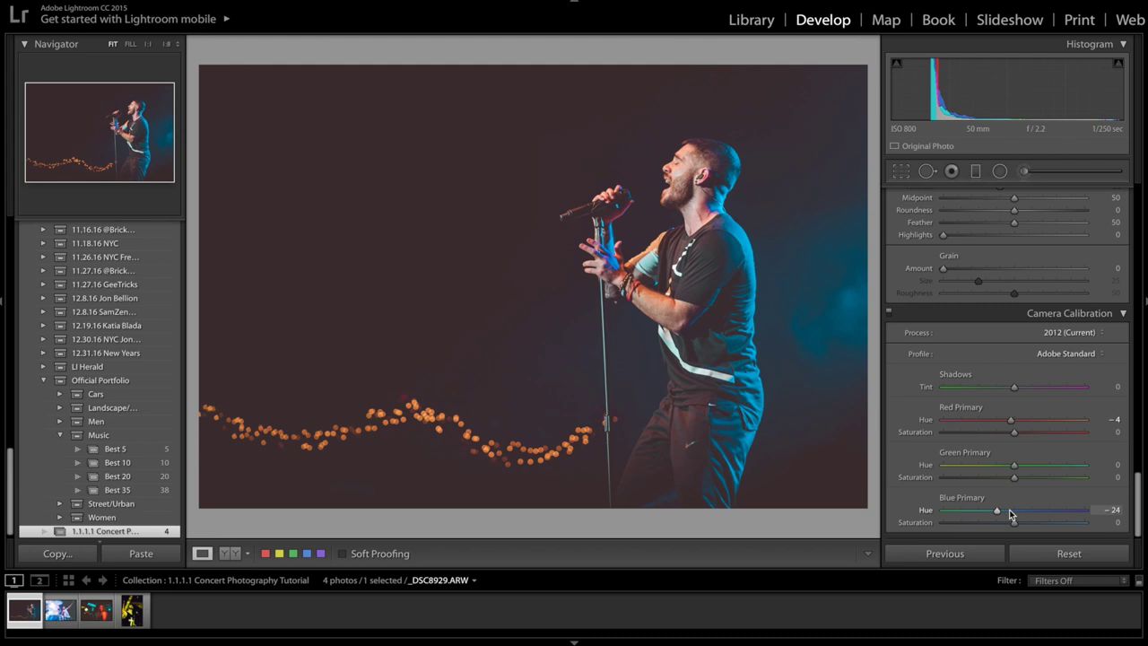
left_click_drag(1011, 514, 982, 512)
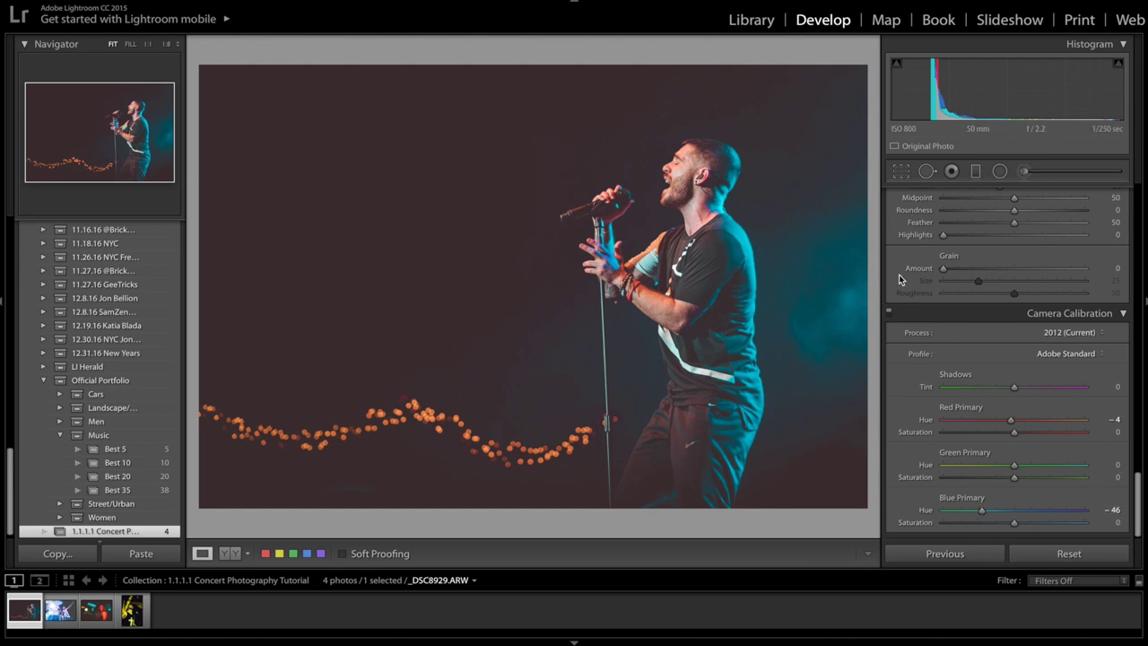
scroll(1040, 337, "up", 15)
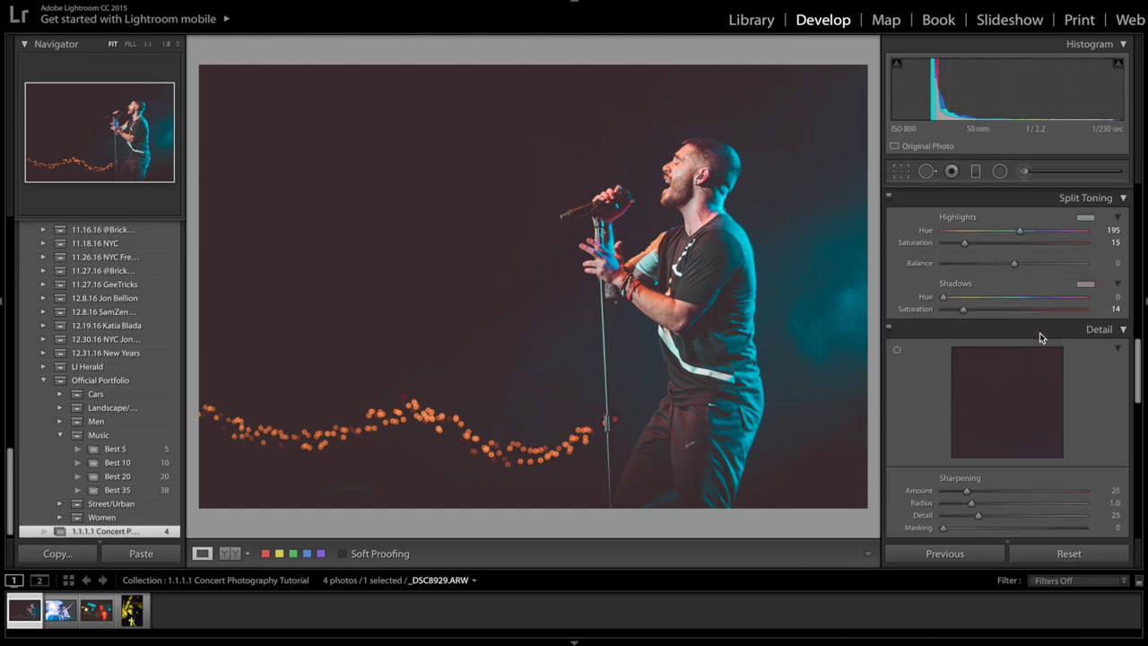
Step: Undo the last Blue Primary hue change on the singer photo
key("ctrl+z")
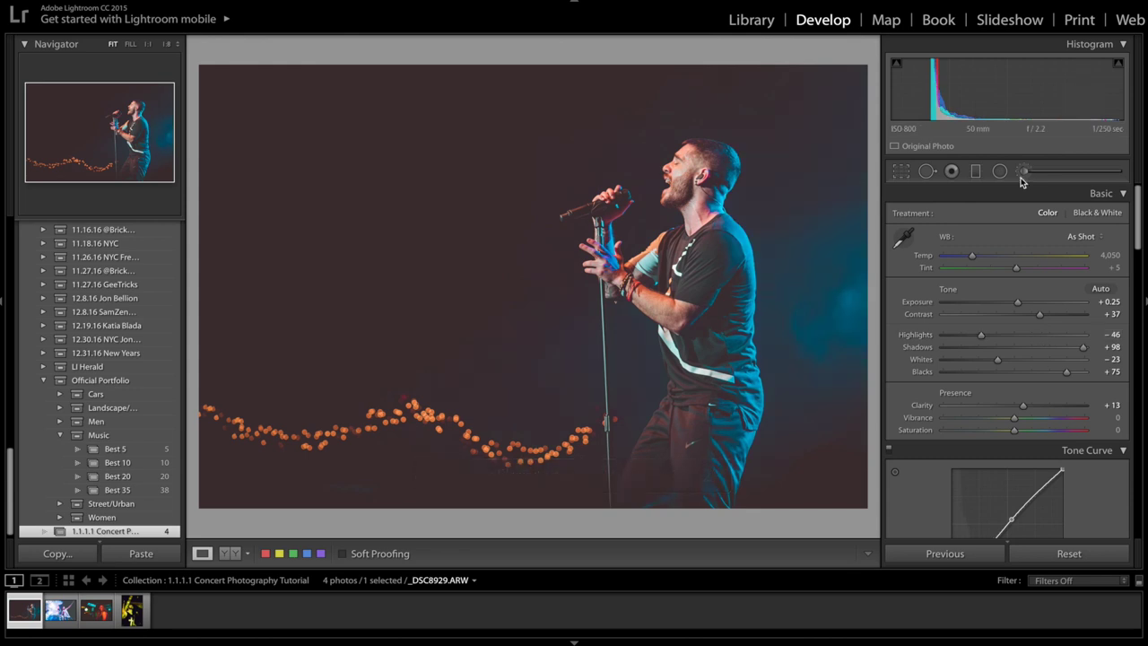
Step: Reset all Adjustment Brush edits on the singer photo and set the brush Exposure to −4.00
key("k")
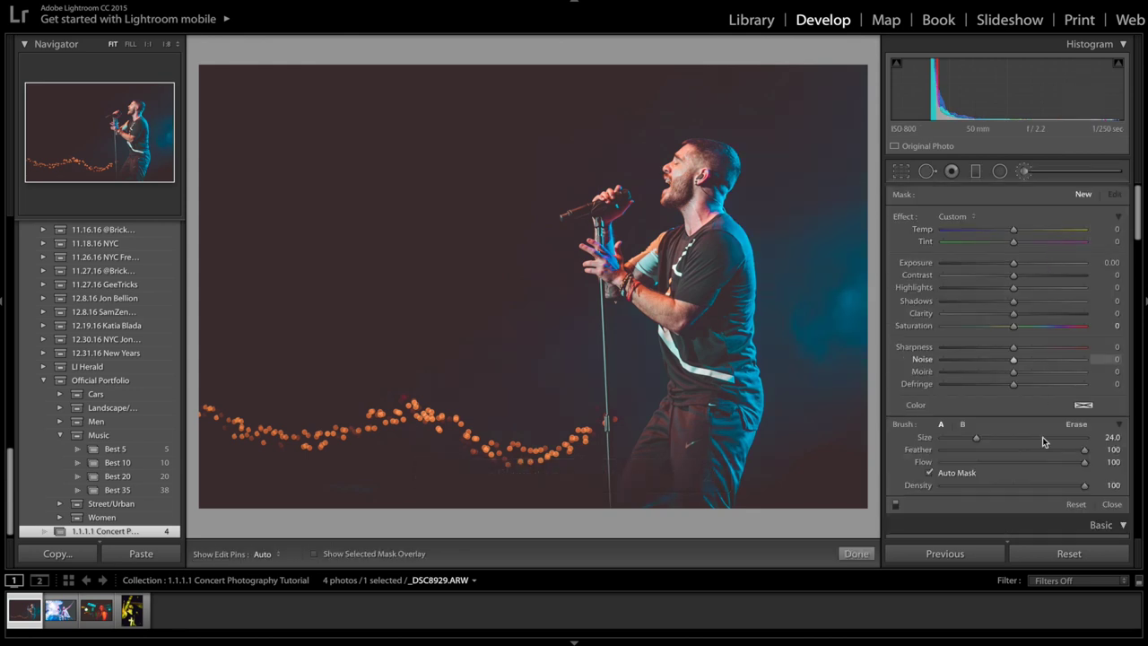
left_click(1076, 507)
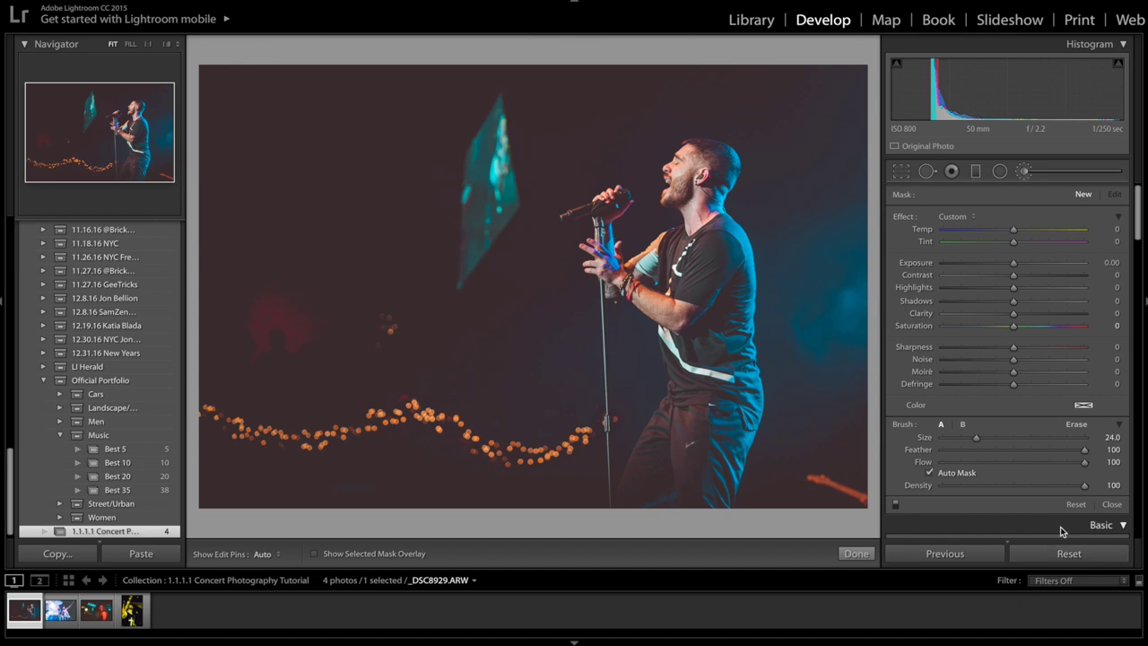
key("ctrl+z")
left_click_drag(987, 267, 868, 265)
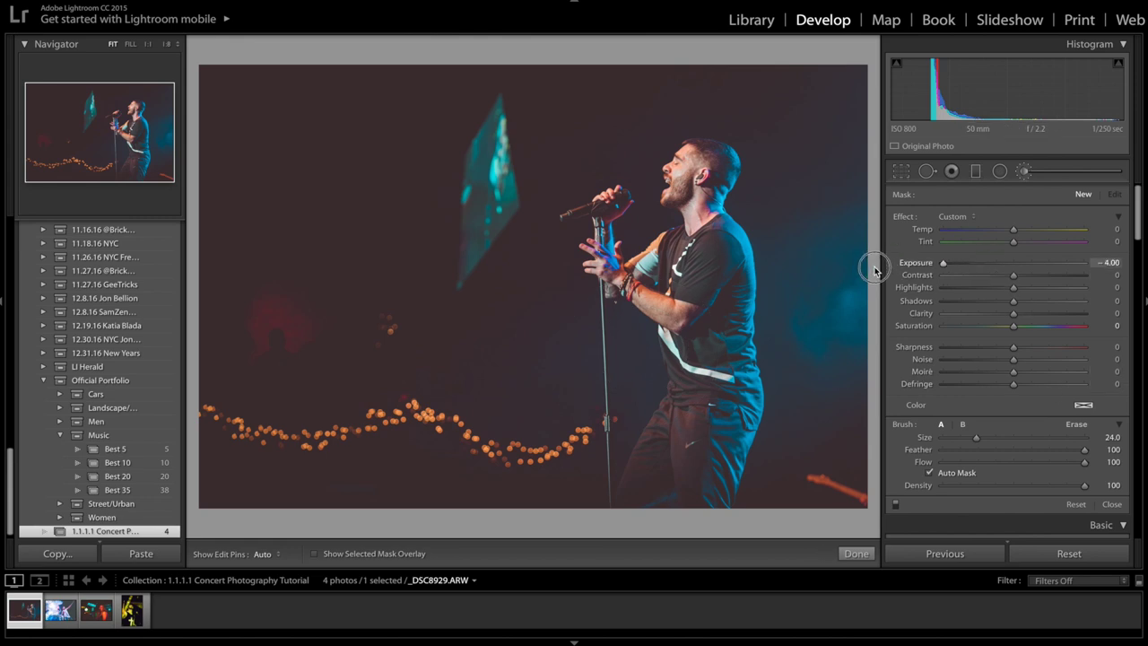
Step: Try painting out the teal screen behind the singer with the Adjustment Brush, and undo the strokes and the brush reset
mouse_move(440, 269)
left_mouse_down()
mouse_move(489, 163)
mouse_move(476, 193)
left_mouse_up()
key("h")
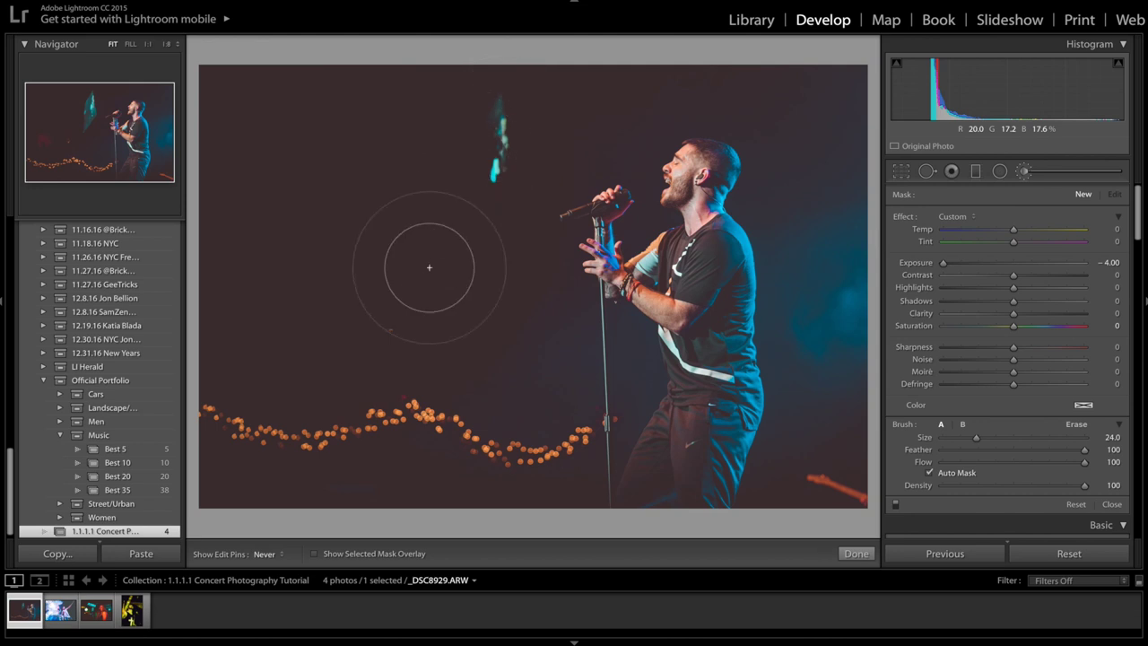
key("h")
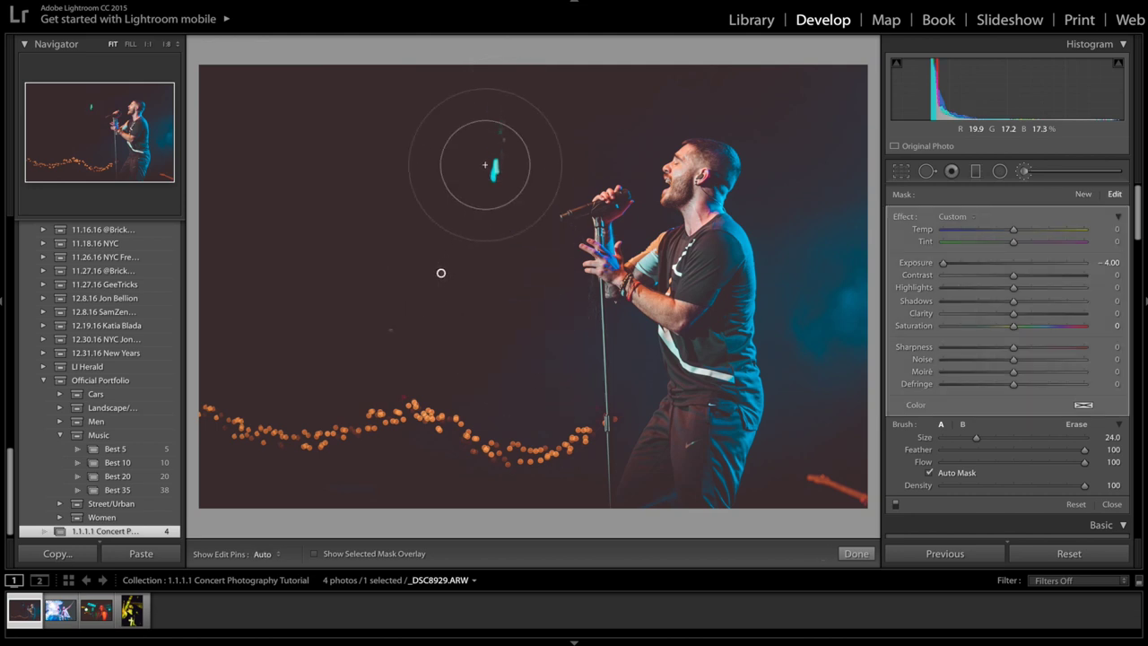
key("ctrl+z")
key("ctrl+z")
key("ctrl+z")
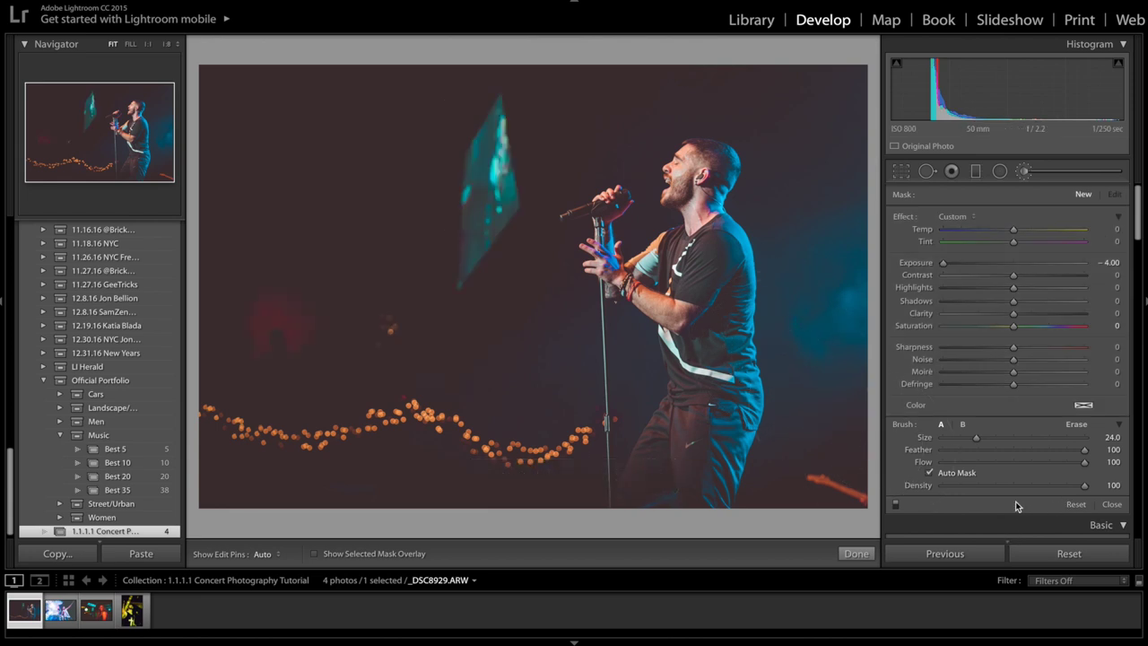
key("ctrl+z")
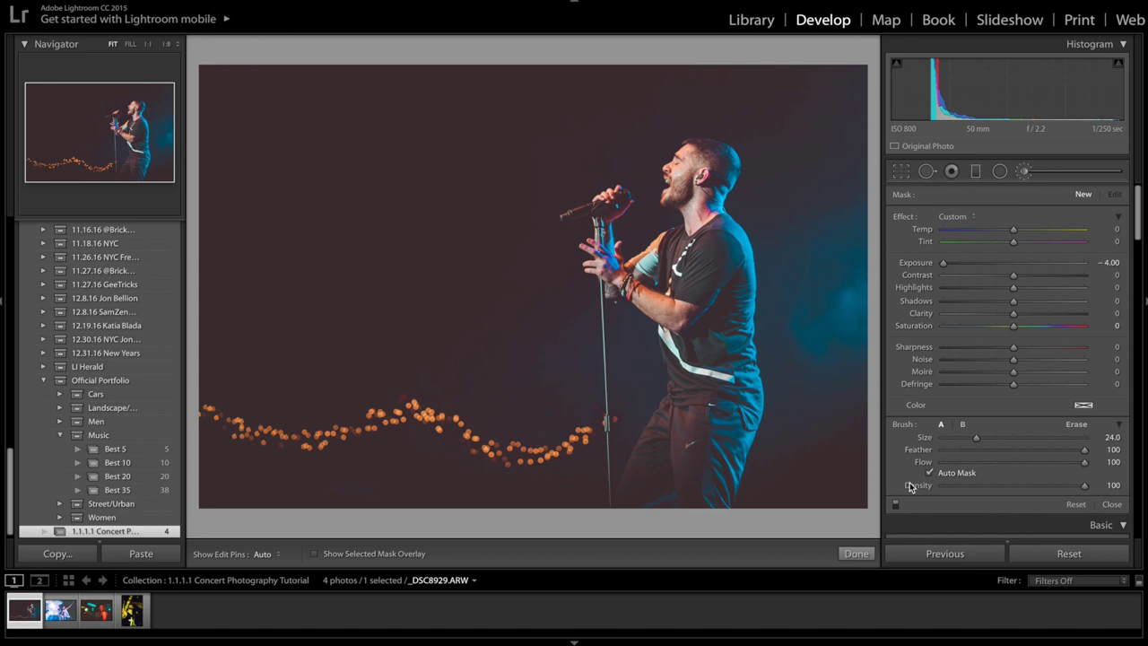
Step: Select the drummer photo _DSC1097.ARW from the collection and open it for developing
left_click(752, 21)
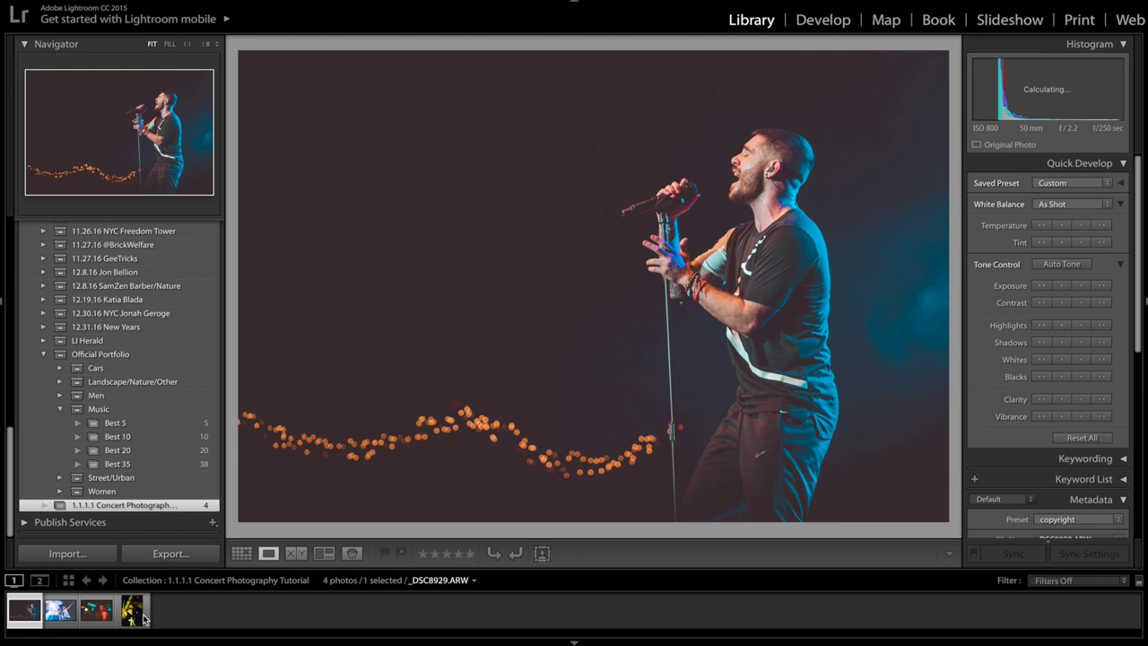
left_click(59, 611)
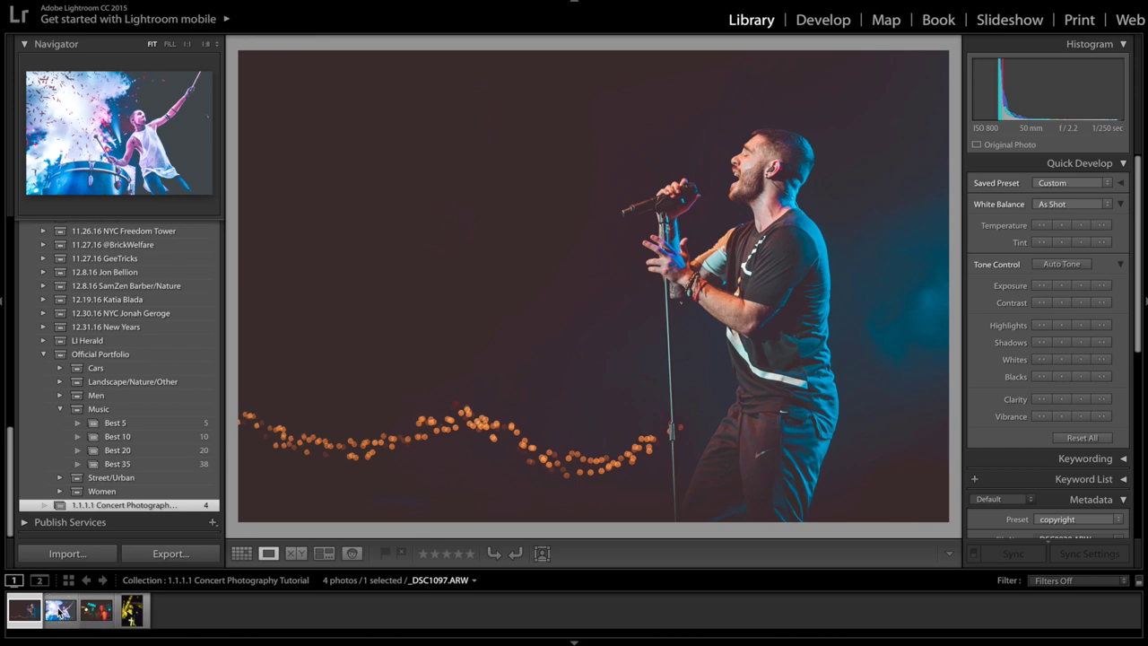
left_click(823, 18)
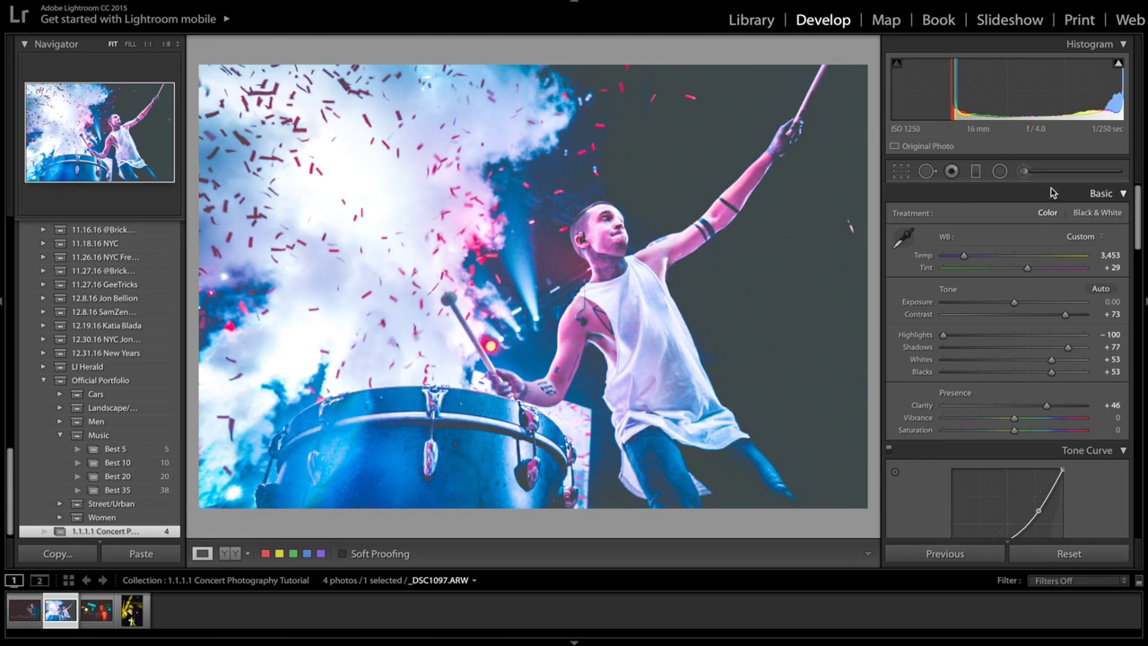
Step: Set the drummer photo's Contrast to +71, try Shadows at −2 and undo the Shadows change
scroll(1017, 234, "down", 4)
scroll(1015, 262, "down", 1)
scroll(1014, 258, "up", 6)
mouse_move(1066, 315)
left_mouse_down()
mouse_move(1010, 316)
mouse_move(1074, 315)
mouse_move(1064, 316)
left_mouse_up()
mouse_move(967, 338)
left_mouse_down()
mouse_move(1018, 333)
mouse_move(979, 334)
left_mouse_up()
left_click_drag(903, 348, 886, 350)
left_click(1013, 351)
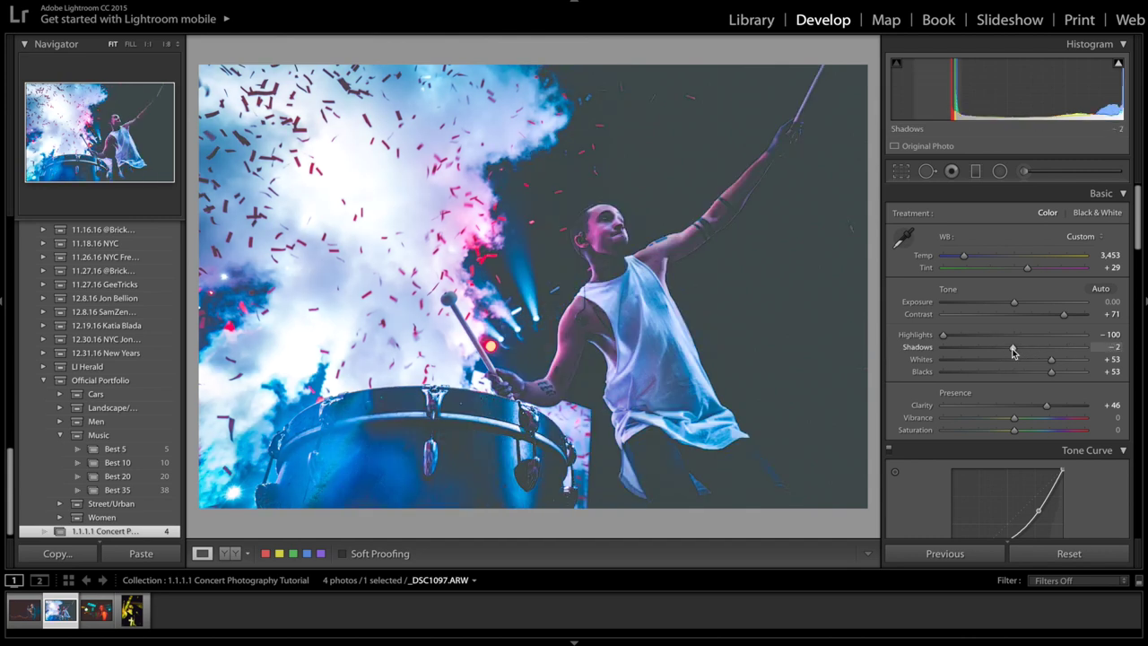
key("ctrl+z")
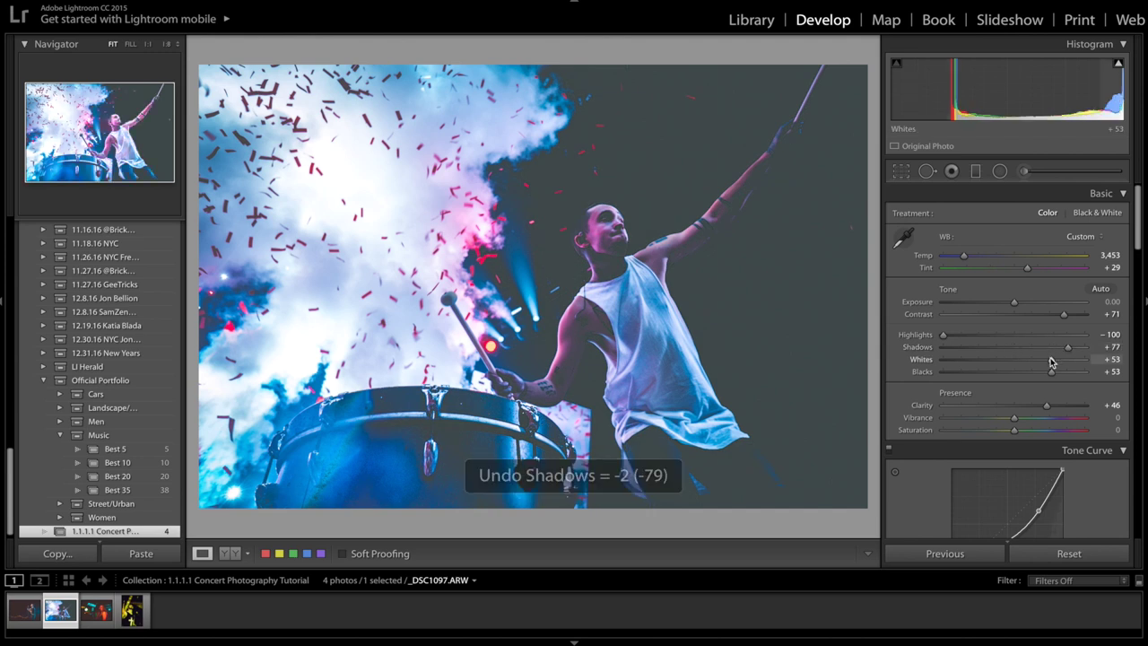
Step: Try Blacks at +2 on the drummer photo and undo the change
mouse_move(1053, 362)
left_mouse_down()
mouse_move(1021, 368)
mouse_move(1049, 375)
left_mouse_up()
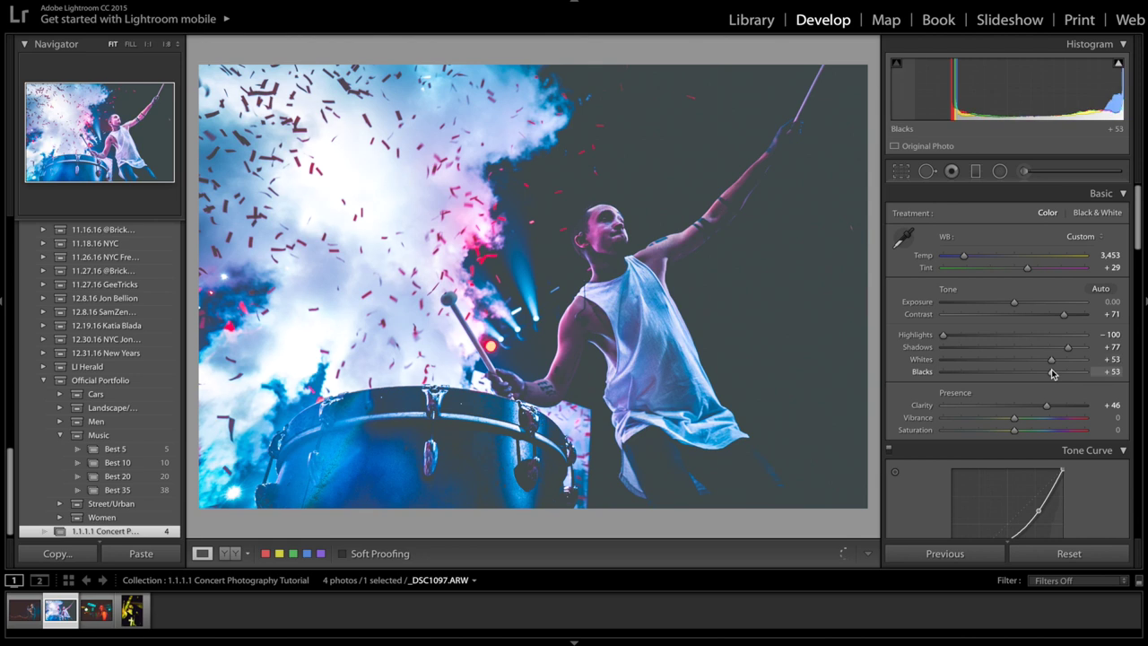
key("ctrl+z")
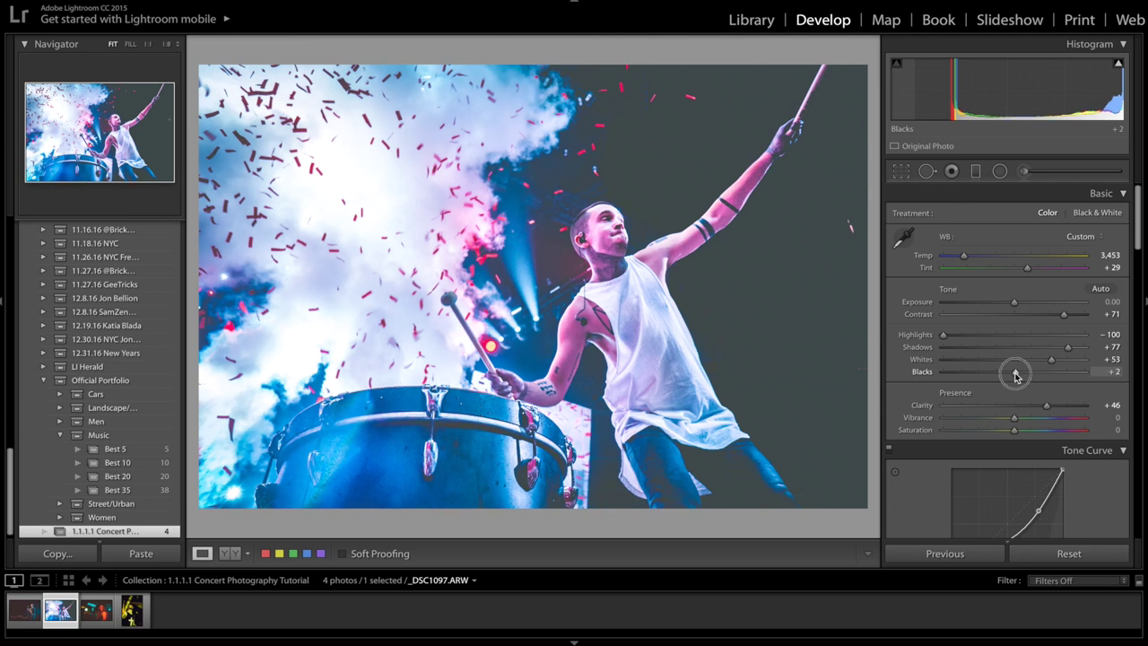
key("ctrl+z")
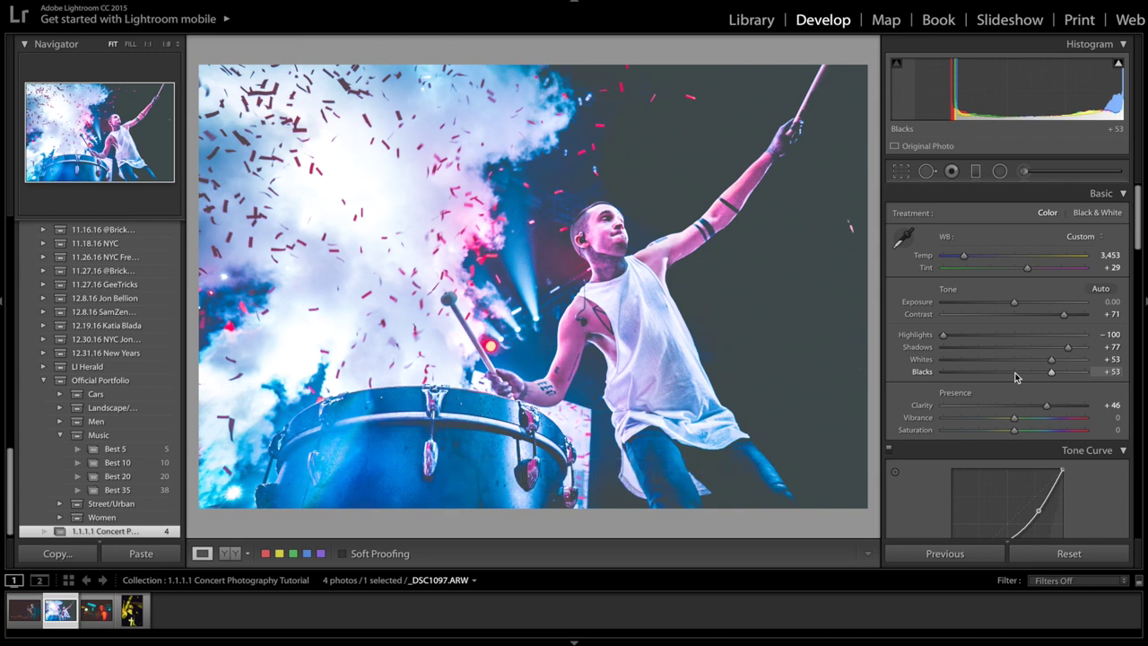
Step: Try lowering the shadow end of the RGB tone curve to about 5.5 / 0.0 % and undo the curve change
scroll(1016, 378, "down", 3)
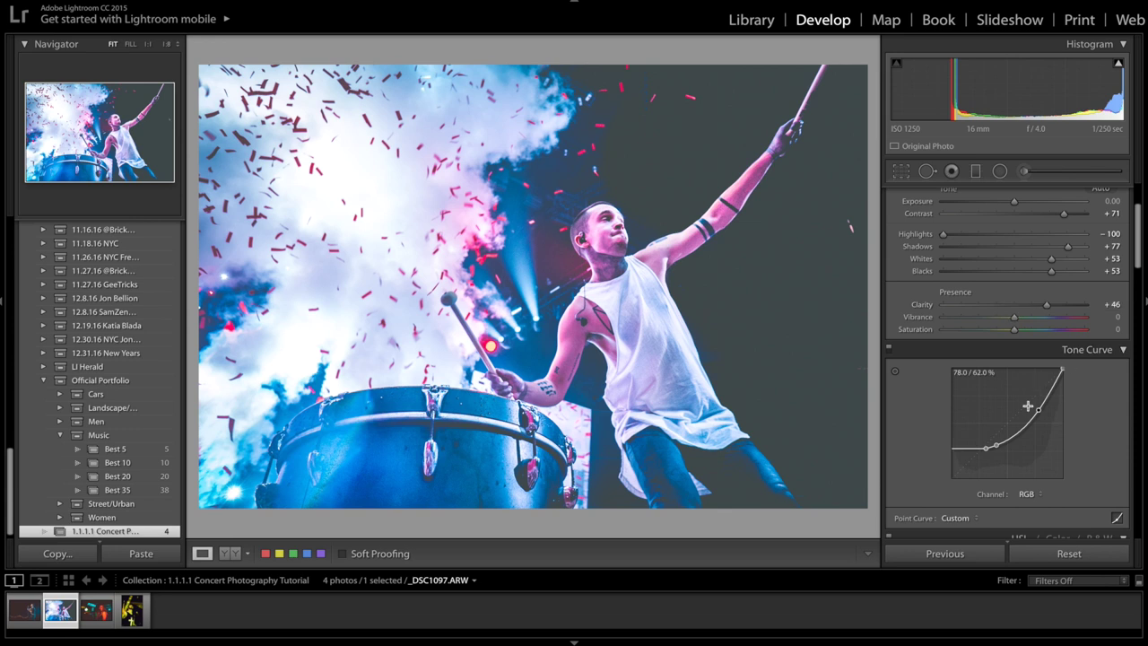
scroll(1007, 435, "down", 3)
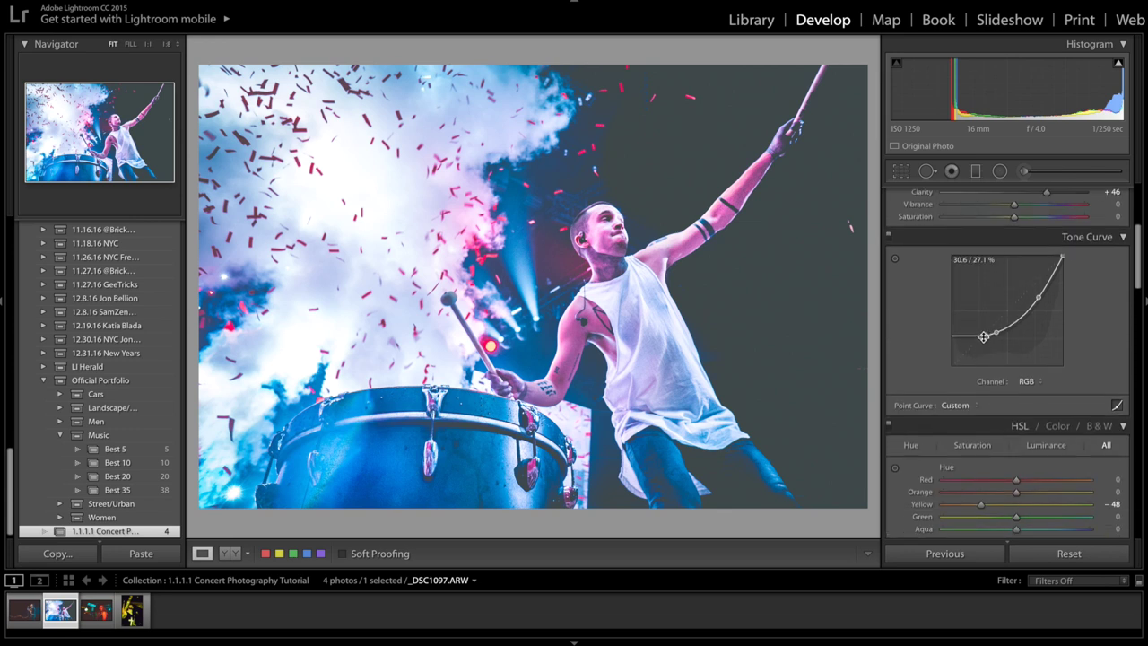
left_click_drag(986, 335, 957, 364)
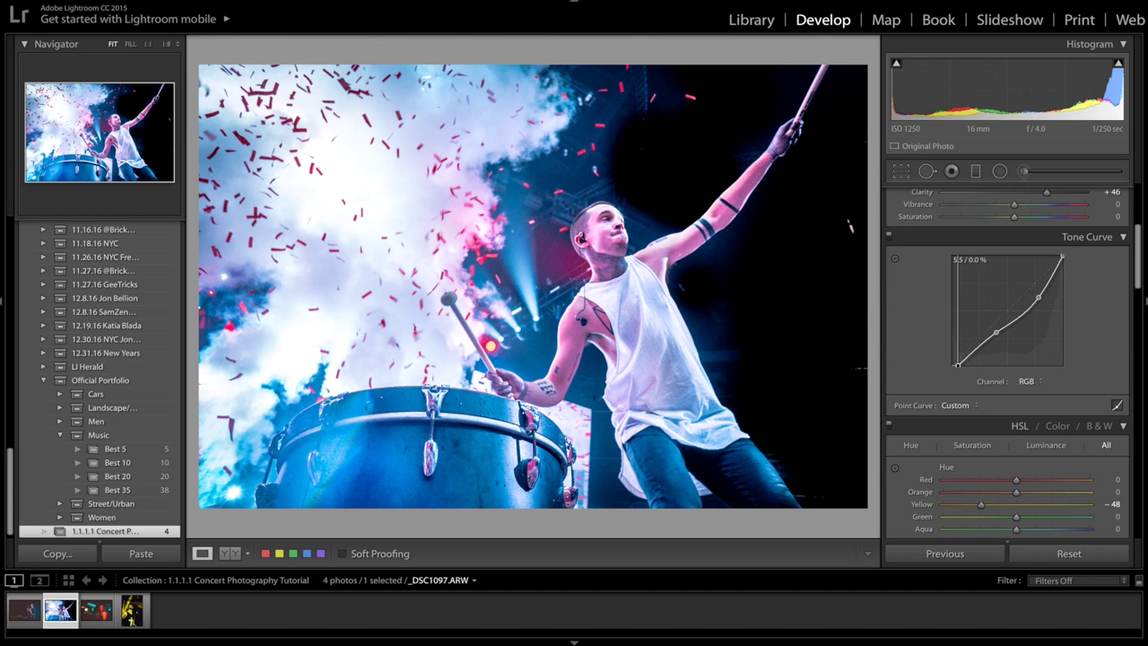
key("ctrl+z")
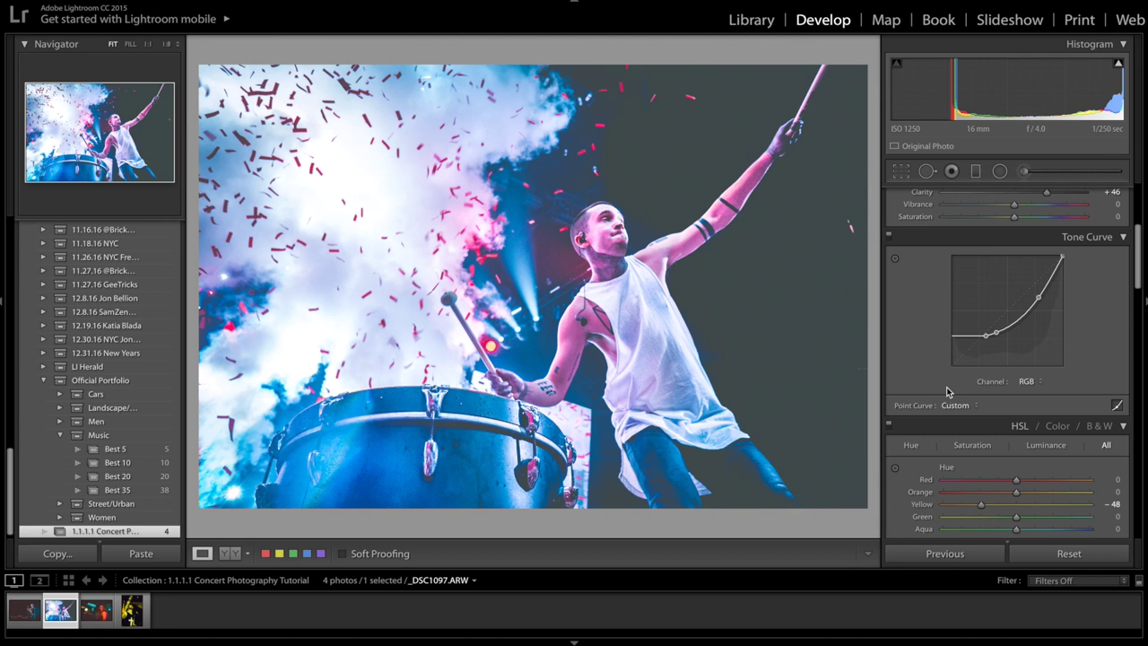
Step: Try the Purple hue at +9 in the HSL adjustments and settle on +56
scroll(947, 387, "down", 5)
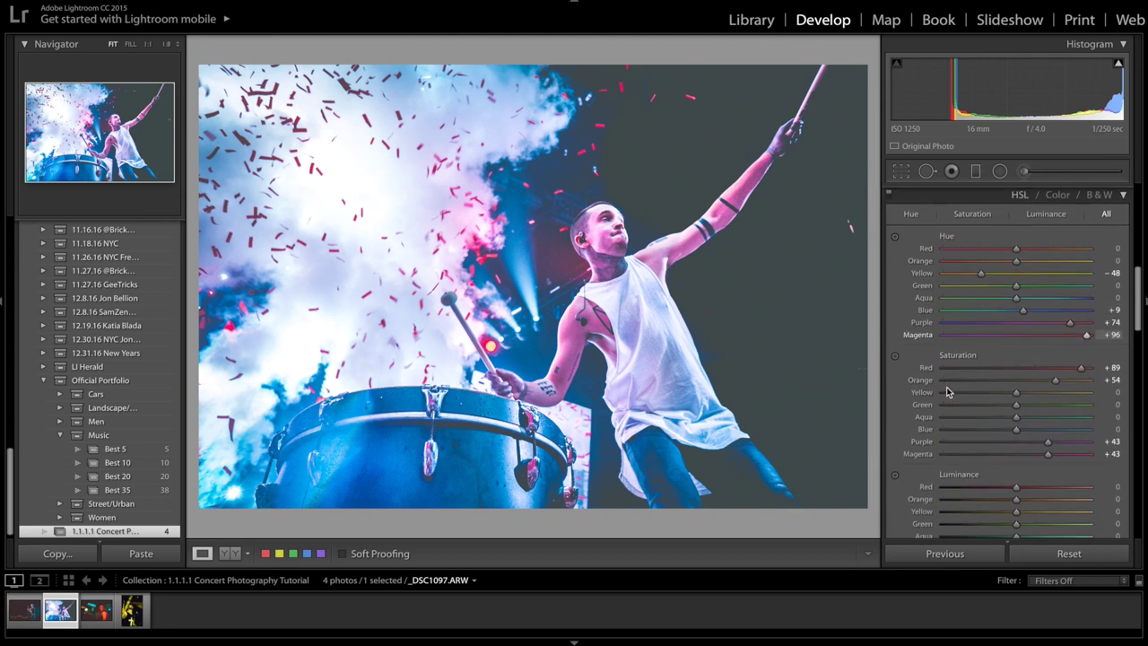
scroll(946, 392, "down", 2)
scroll(948, 387, "up", 3)
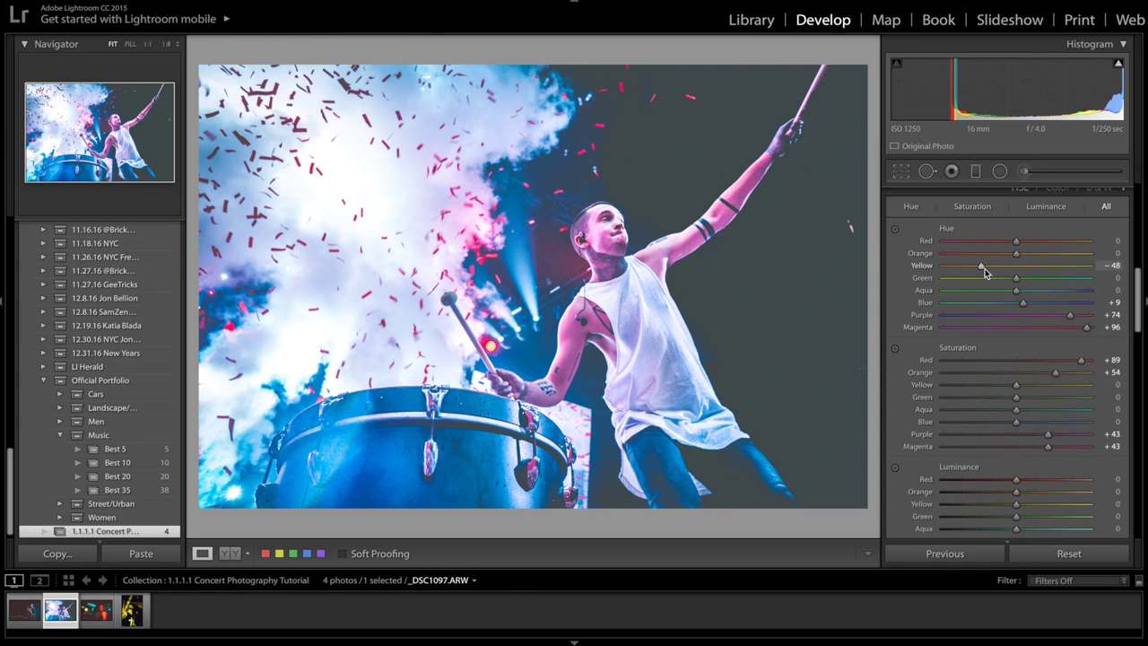
left_click(1024, 318)
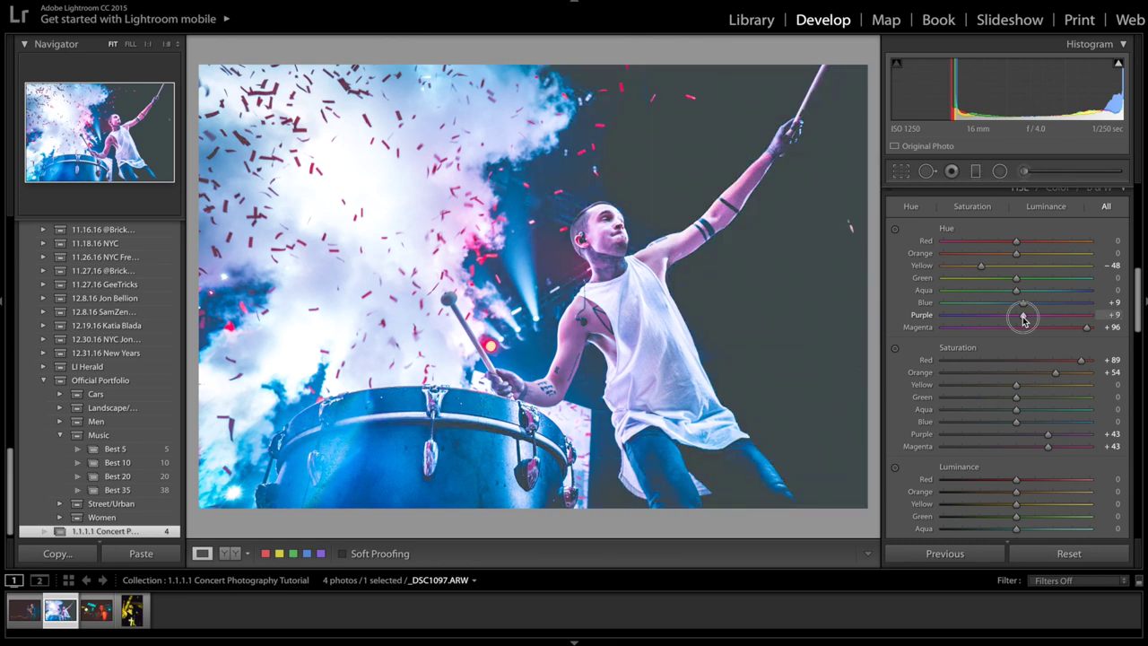
left_click_drag(1024, 317, 1084, 328)
left_click_drag(1074, 329, 1055, 328)
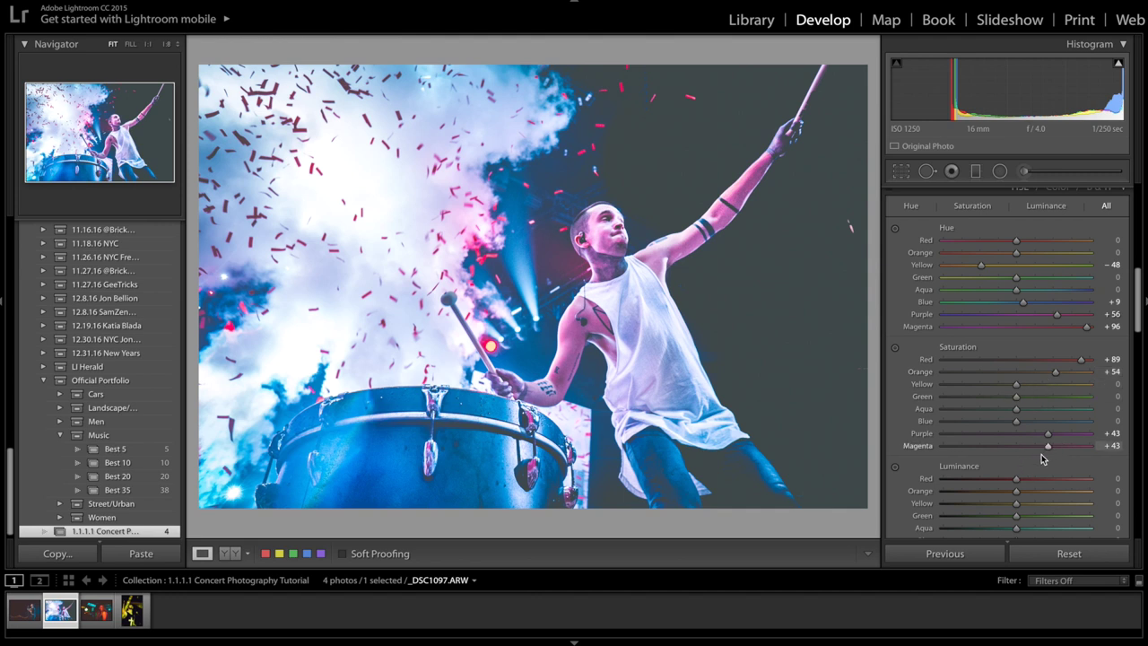
Step: Try Split Toning with the shadow saturation at 0 and with the highlight saturation at 0, undoing each change
scroll(1041, 459, "down", 8)
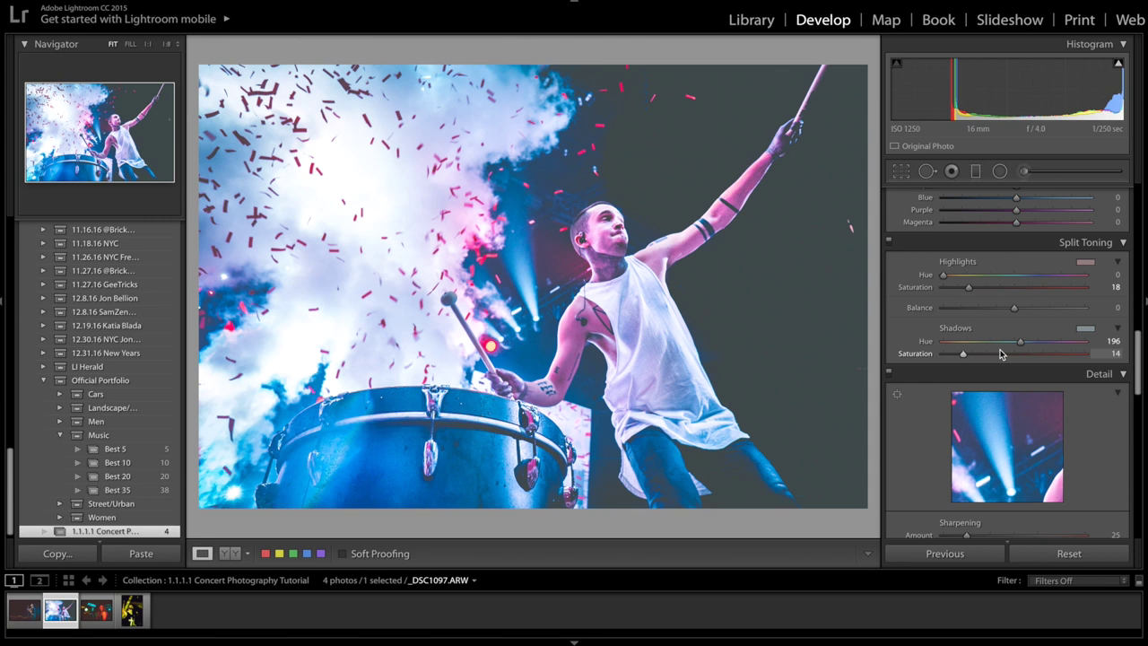
scroll(999, 341, "down", 2)
scroll(987, 404, "up", 4)
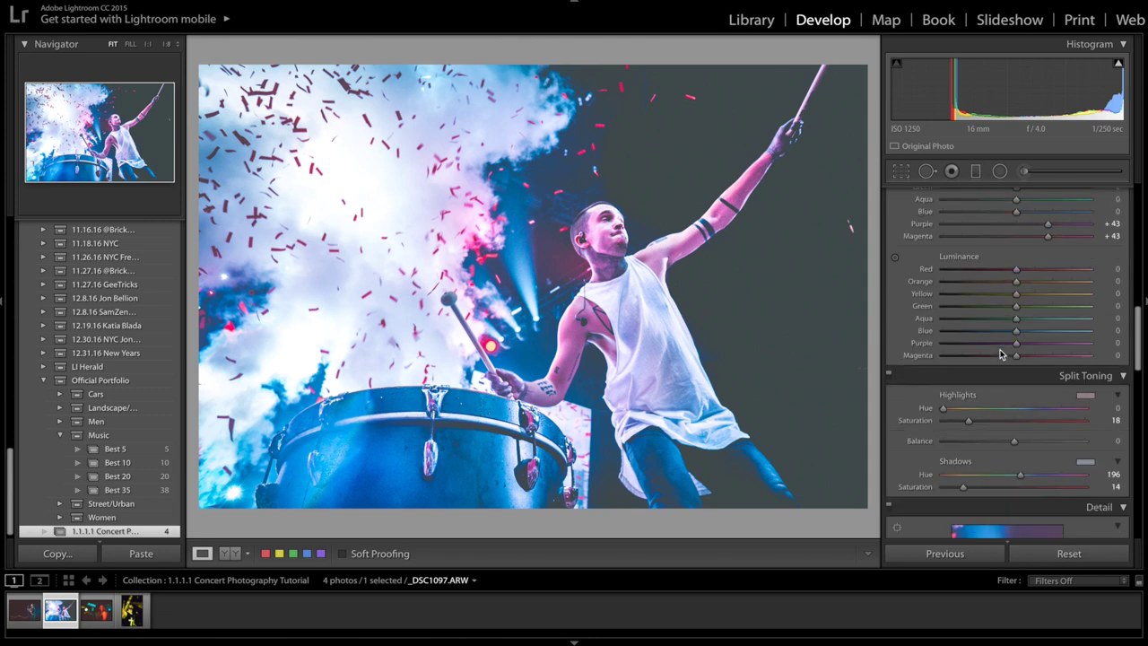
scroll(964, 487, "down", 1)
double_click(924, 472)
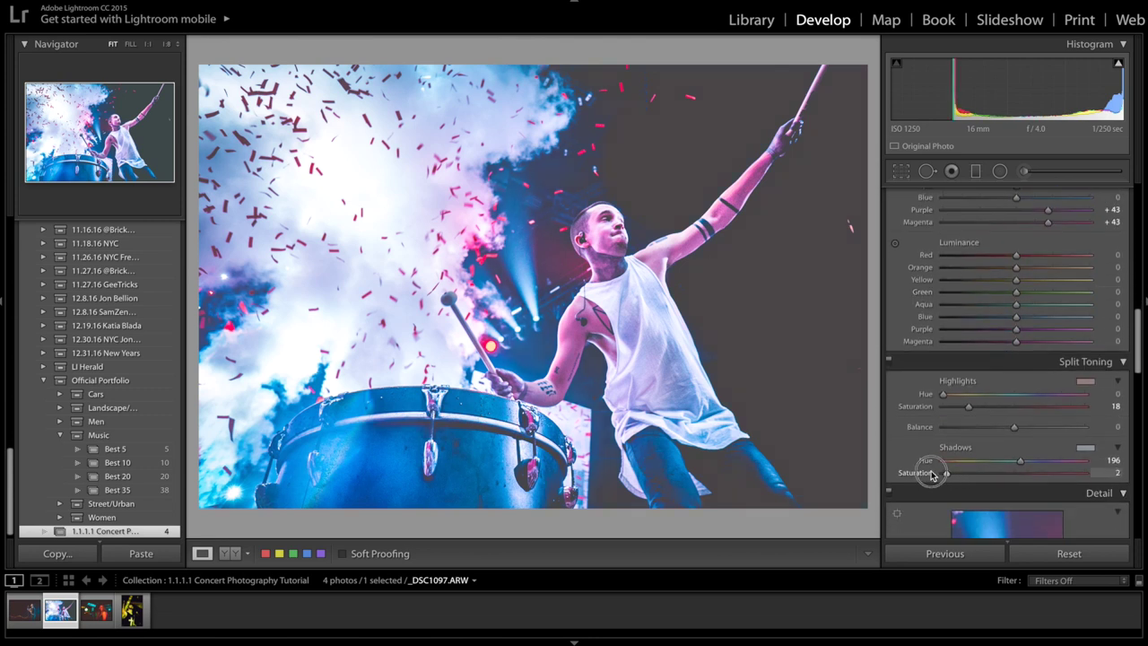
key("ctrl+z")
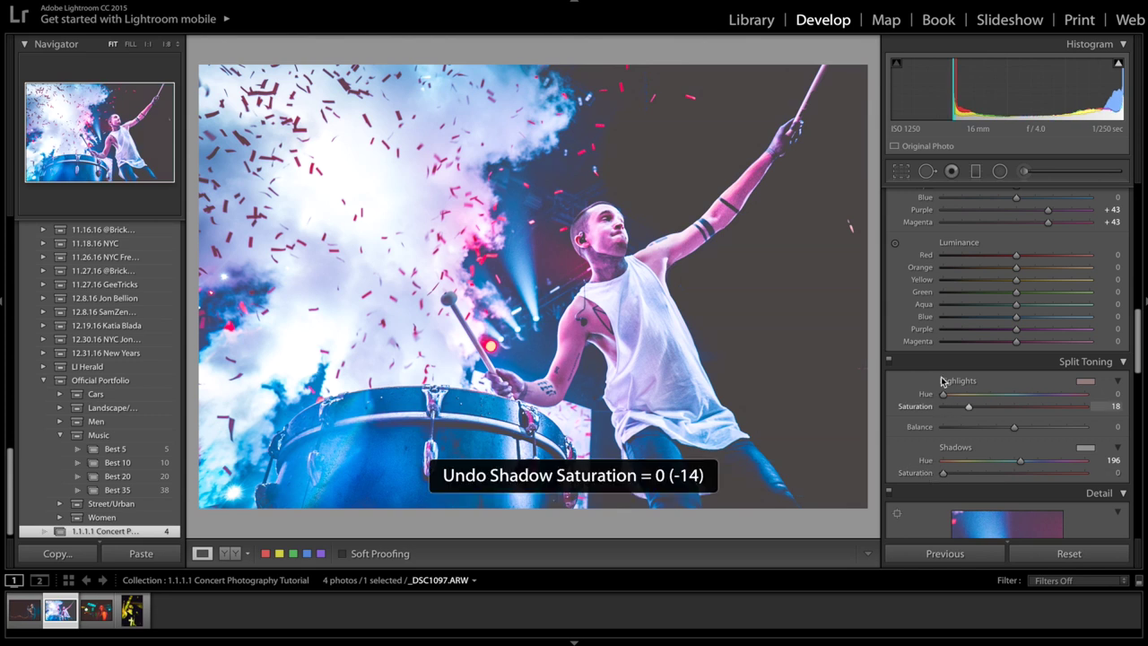
double_click(911, 407)
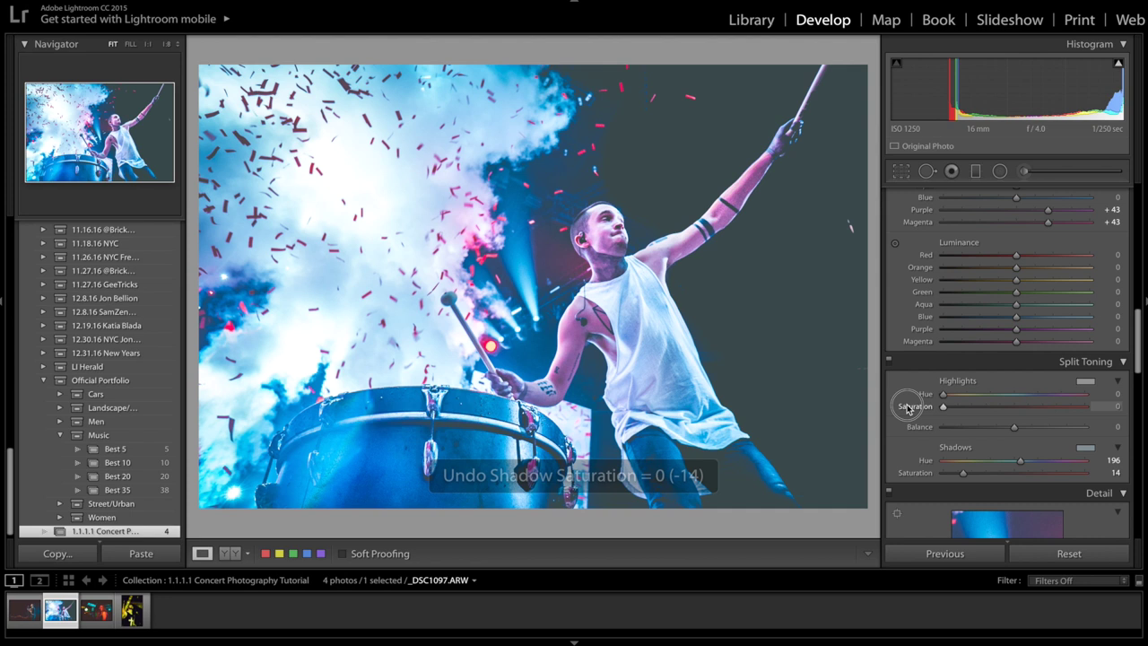
key("ctrl+z")
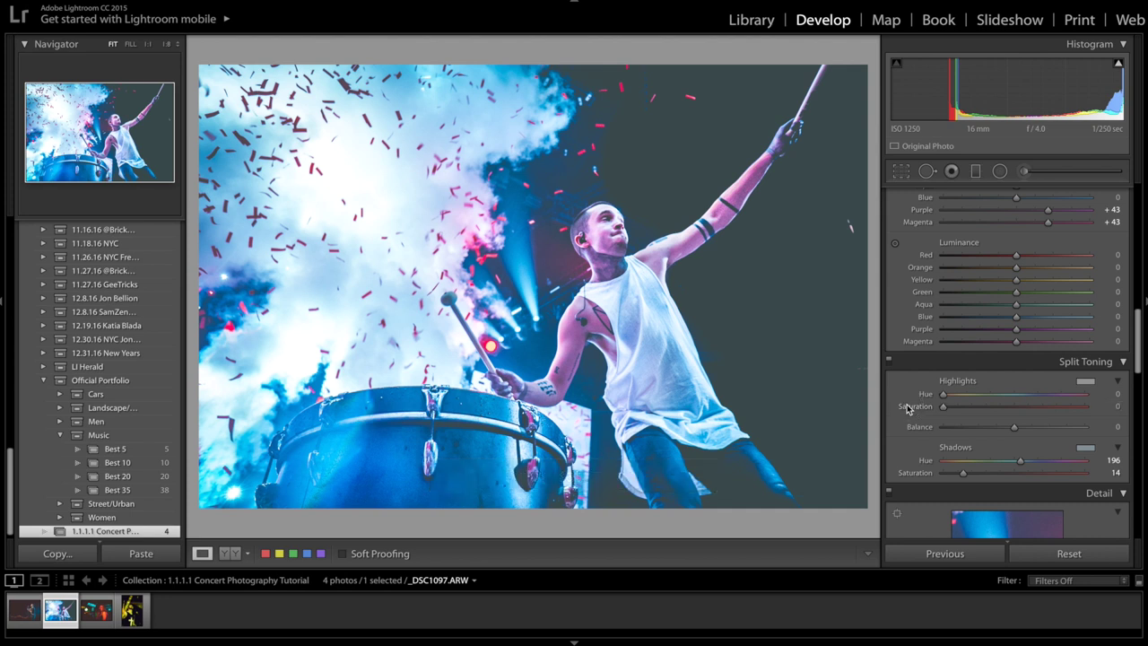
Step: Try resetting all Adjustment Brush edits on the drummer photo and undo the reset
scroll(1140, 305, "down", 1)
scroll(1075, 404, "down", 10)
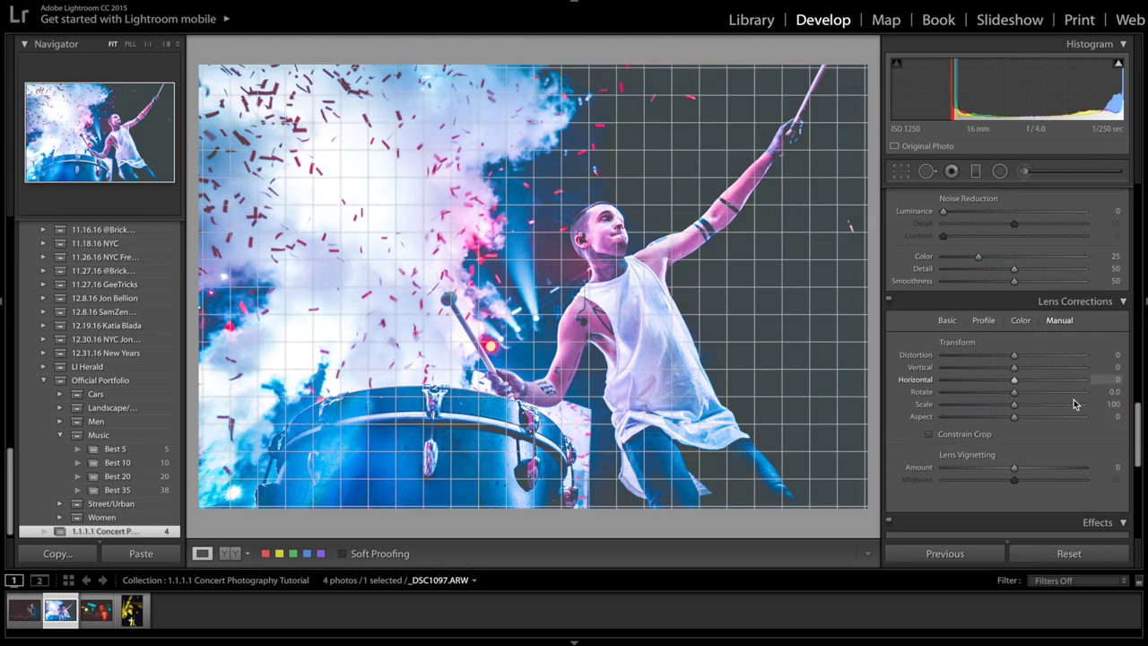
scroll(1075, 403, "down", 5)
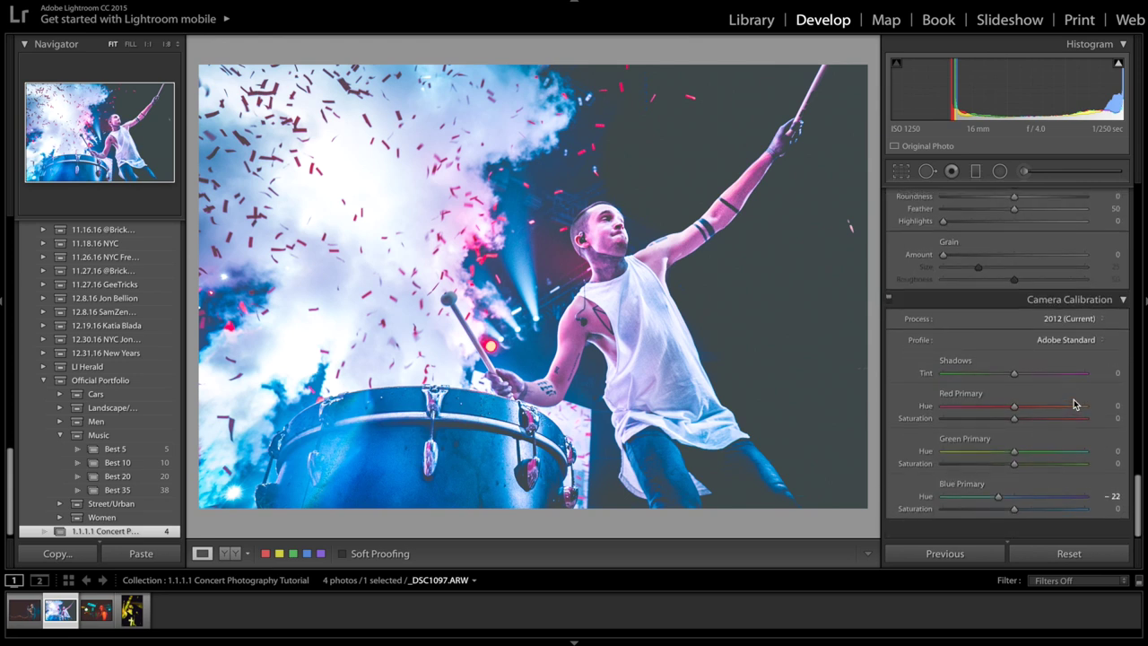
scroll(990, 516, "up", 15)
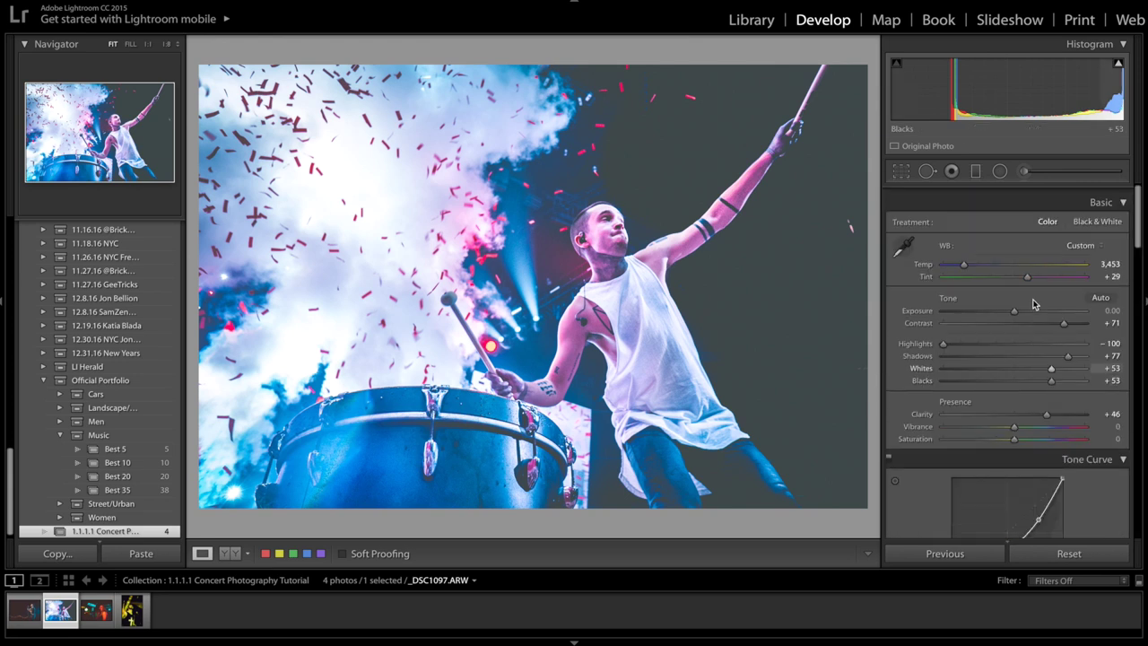
left_click(1023, 170)
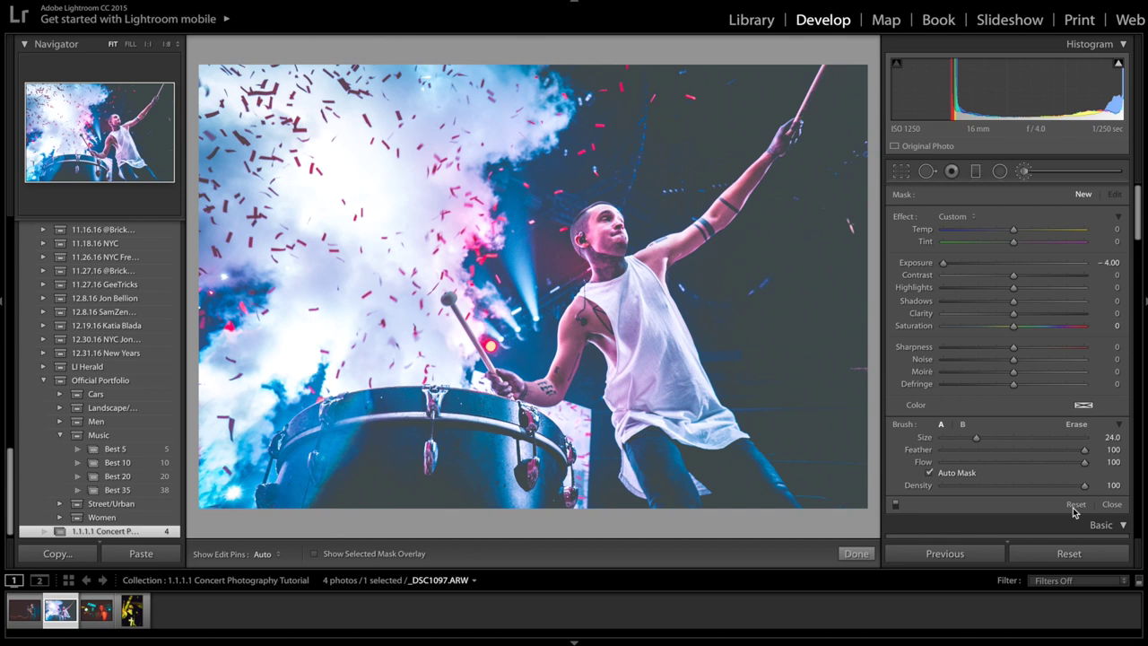
key("ctrl+z")
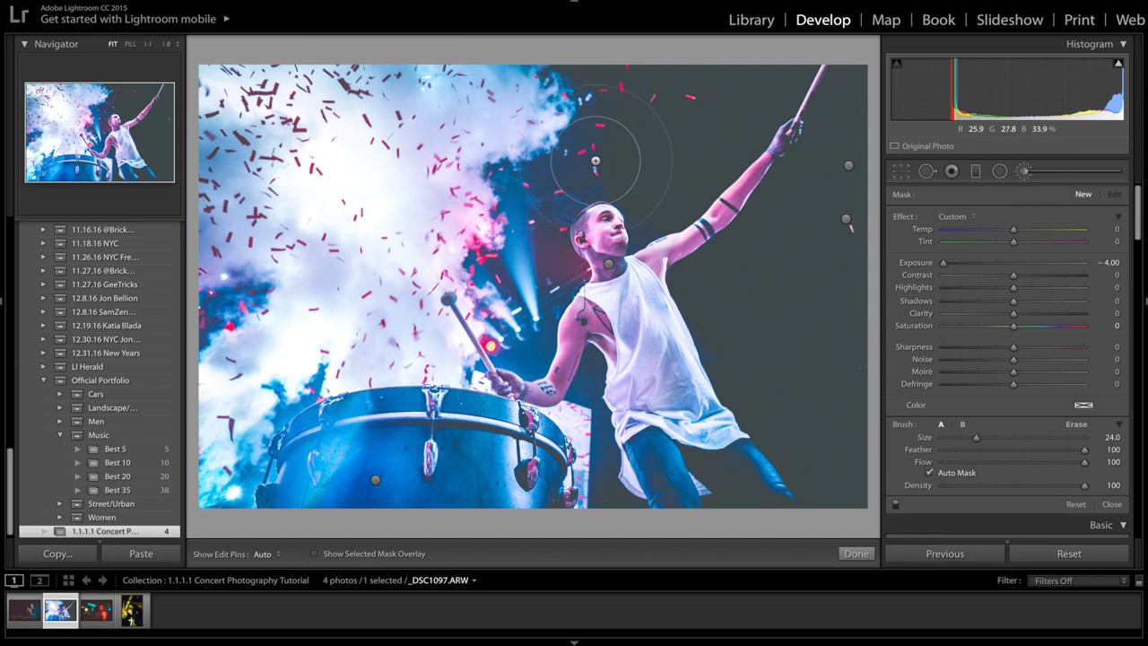
Step: Try painting Adjustment Brush strokes with -4.00 exposure over the drummer photo and undo them
left_click_drag(627, 142, 517, 361)
key("ctrl+z")
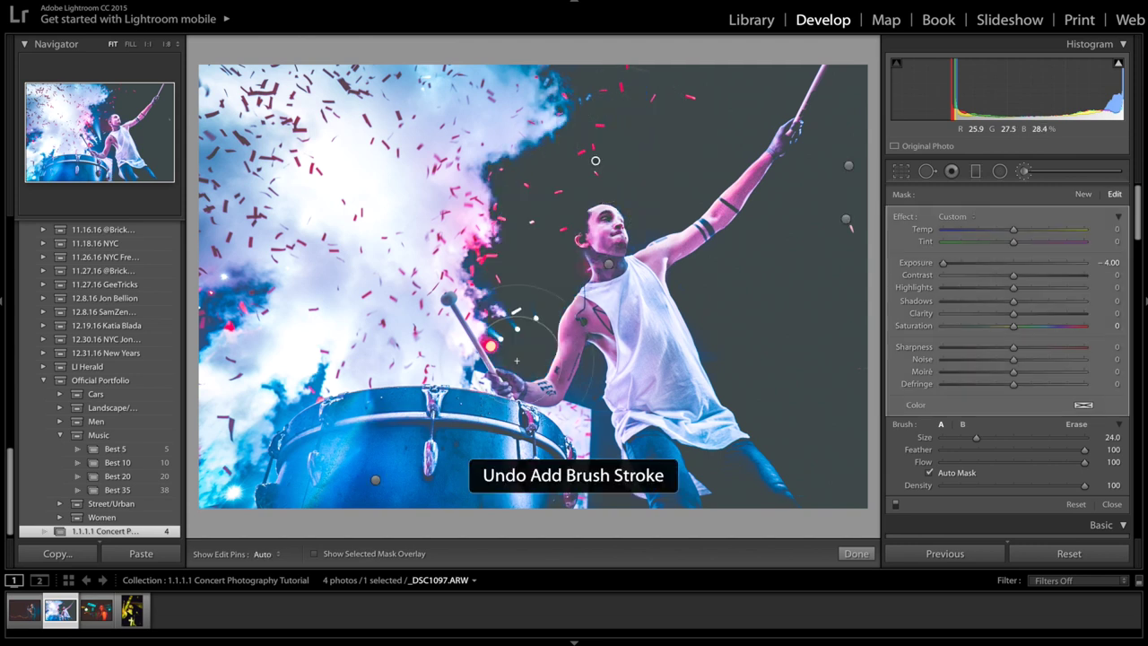
key("ctrl+z")
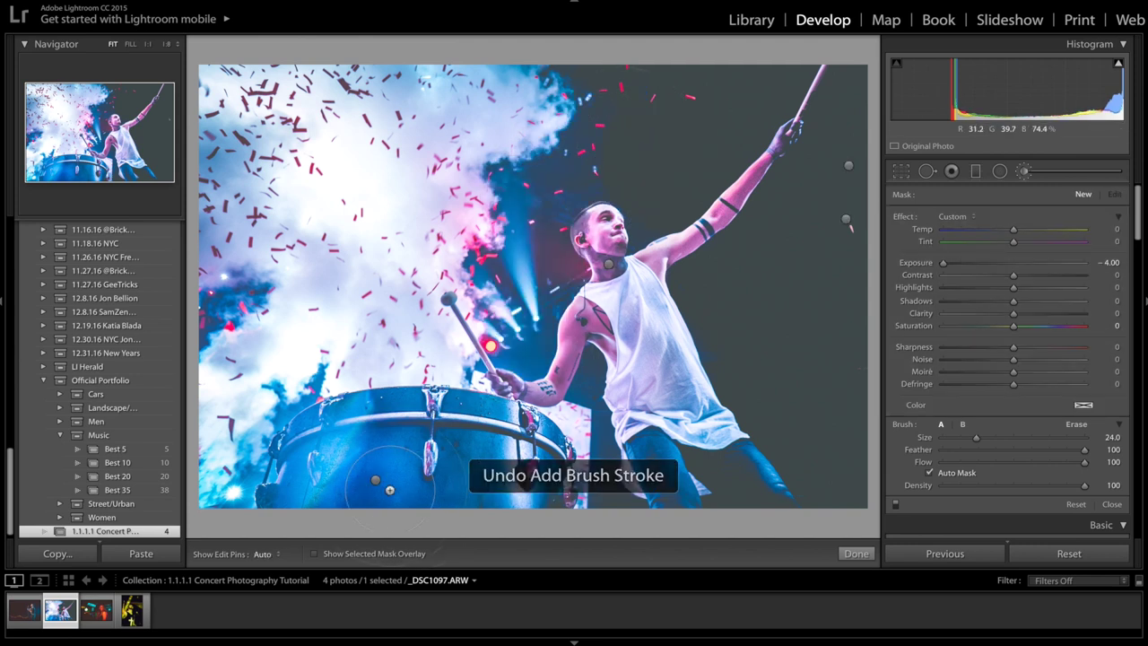
Step: Try deleting the Adjustment Brush edit on the front of the drum twice, undoing each deletion
left_click(376, 481)
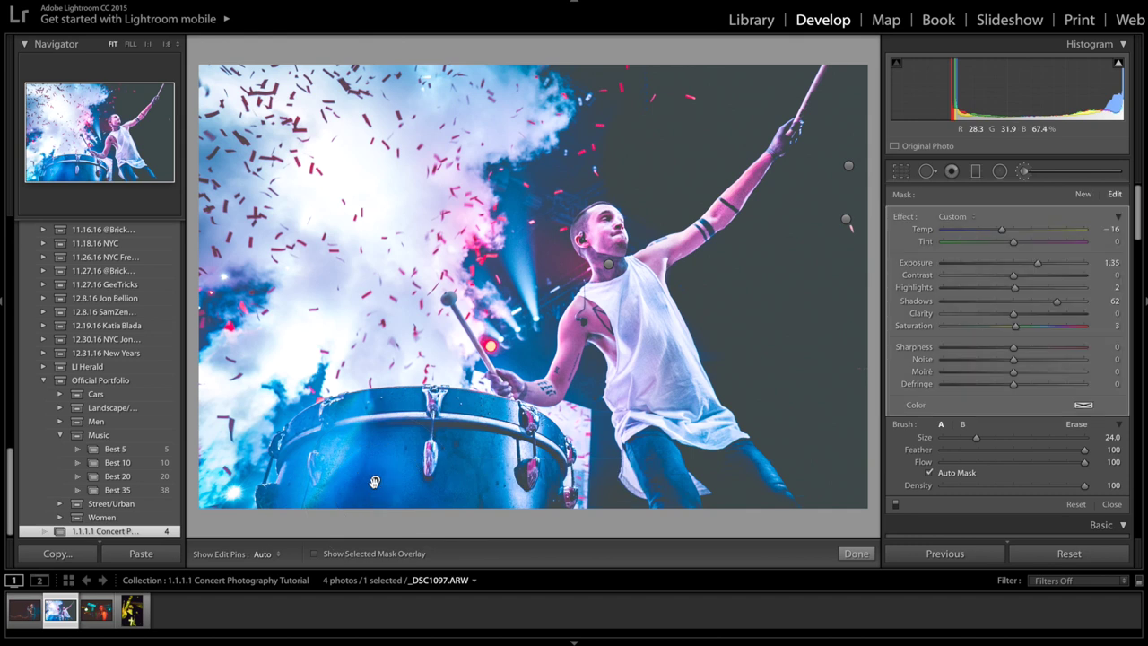
key("Delete")
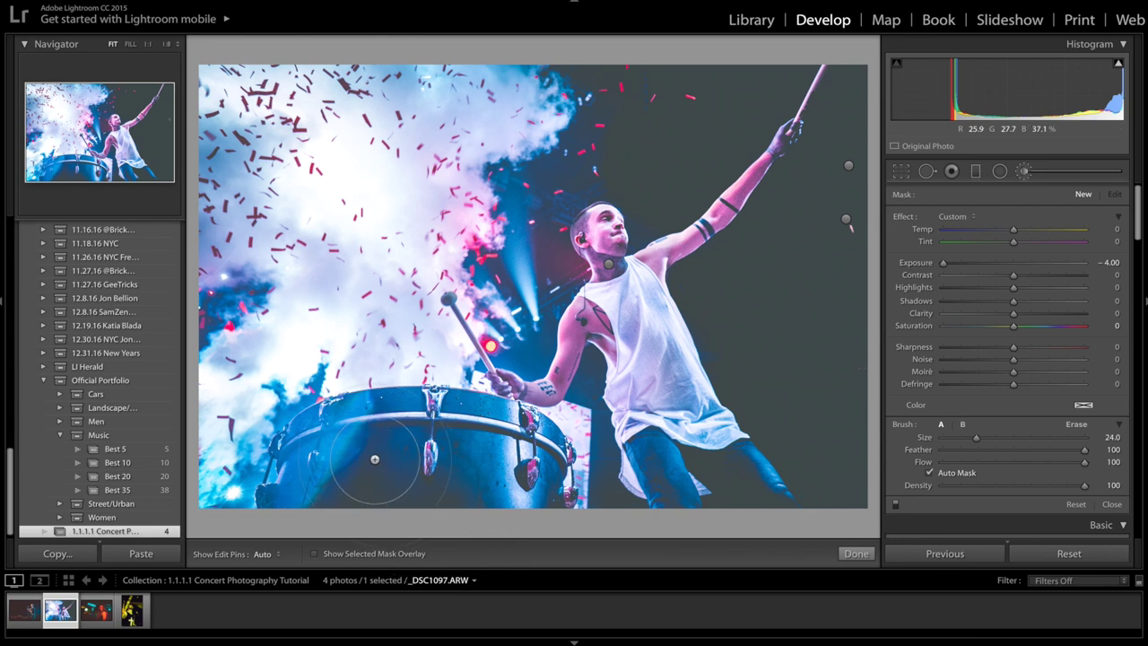
key("ctrl+z")
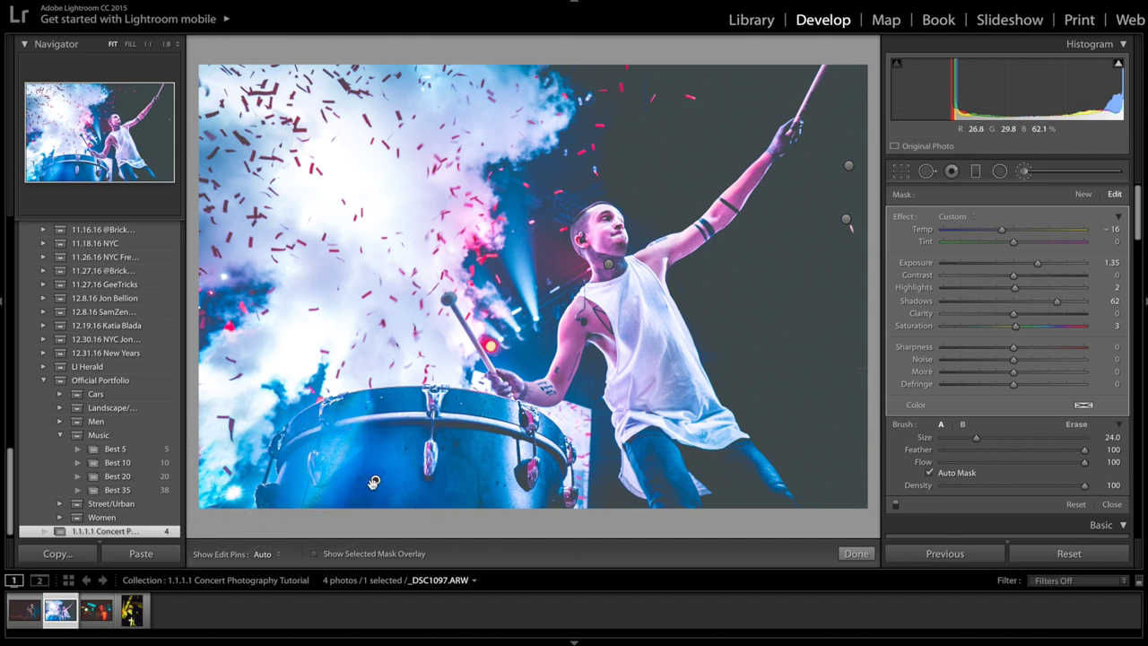
key("Delete")
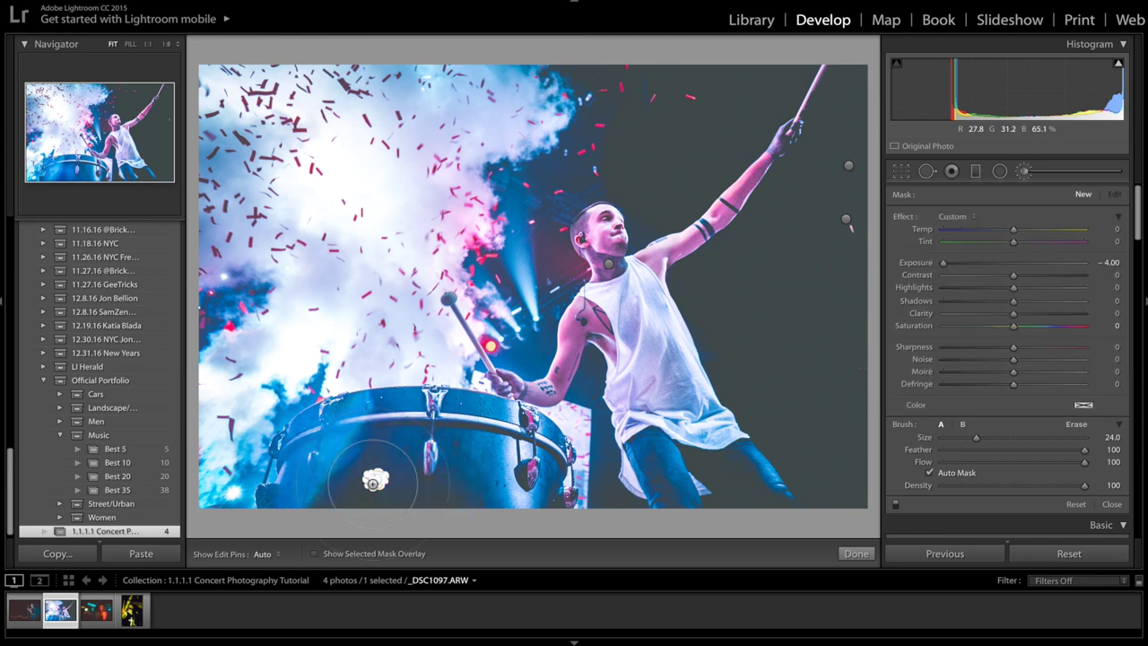
left_click(373, 485)
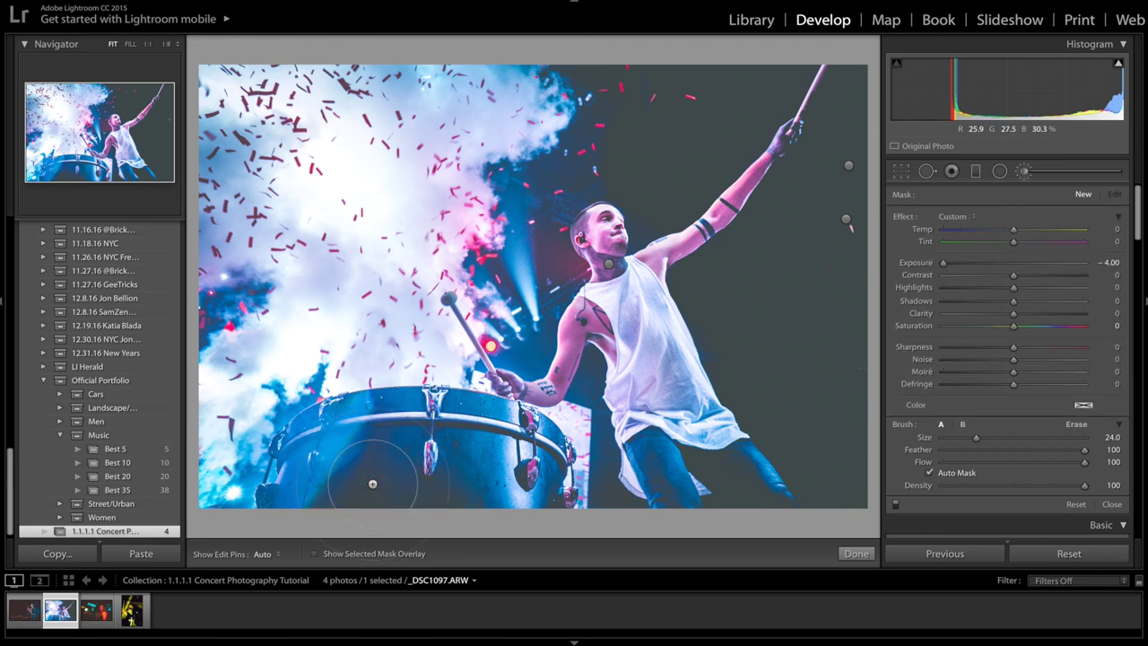
key("ctrl+z")
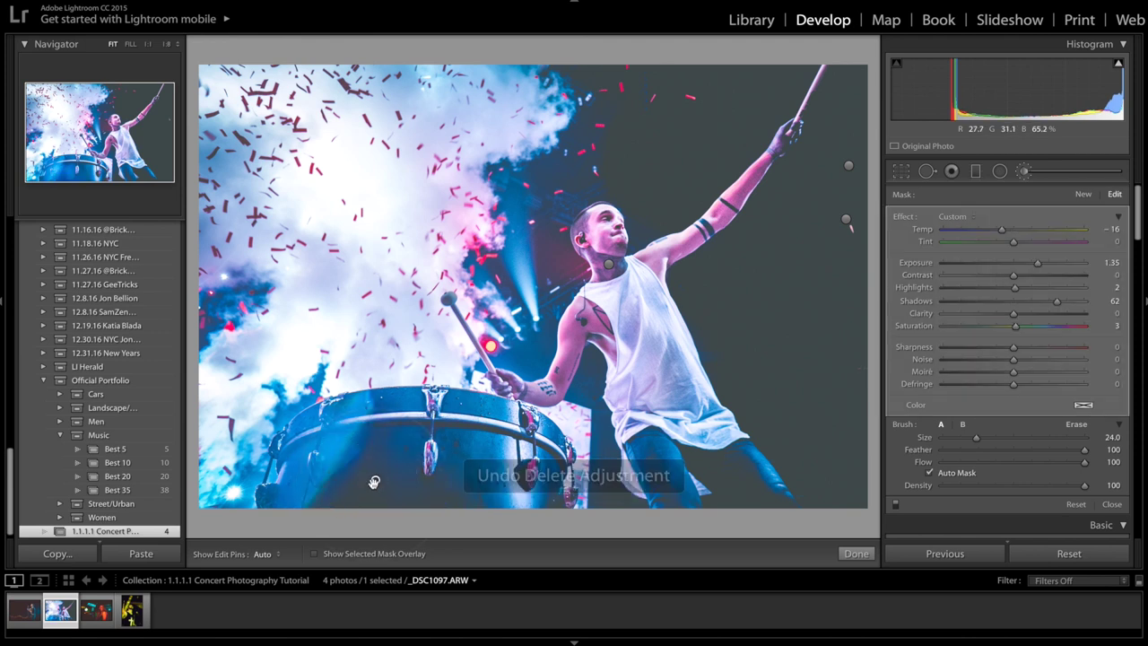
mouse_move(375, 483)
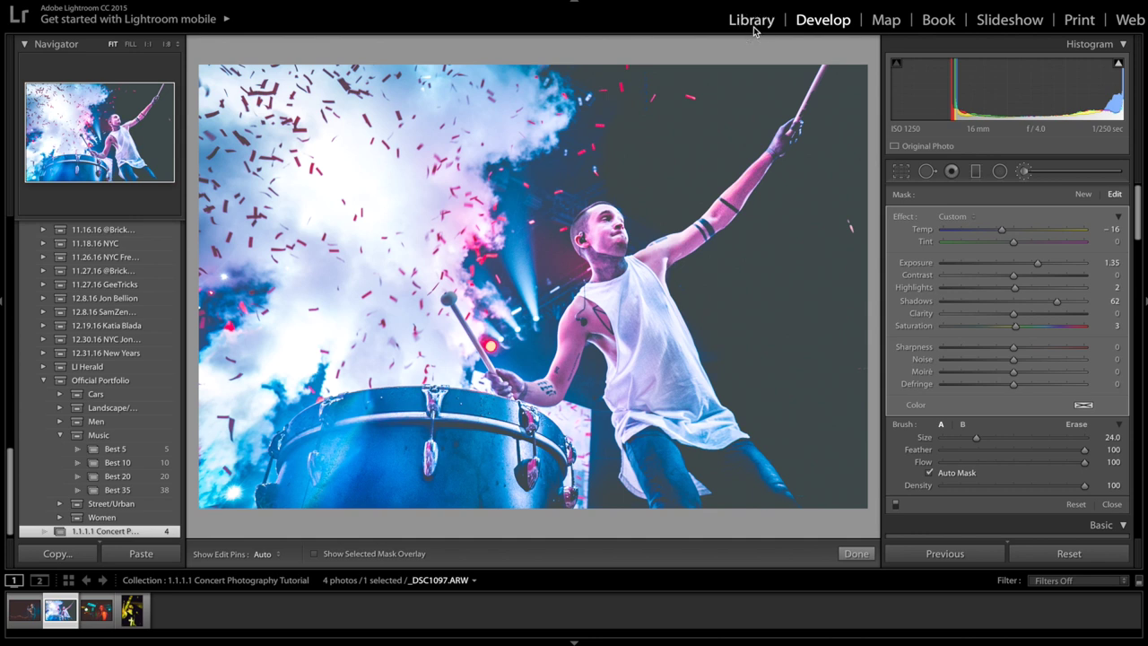
Step: Select singer photo _DSC1691.ARW in the Library and open it in the Develop module
left_click(753, 28)
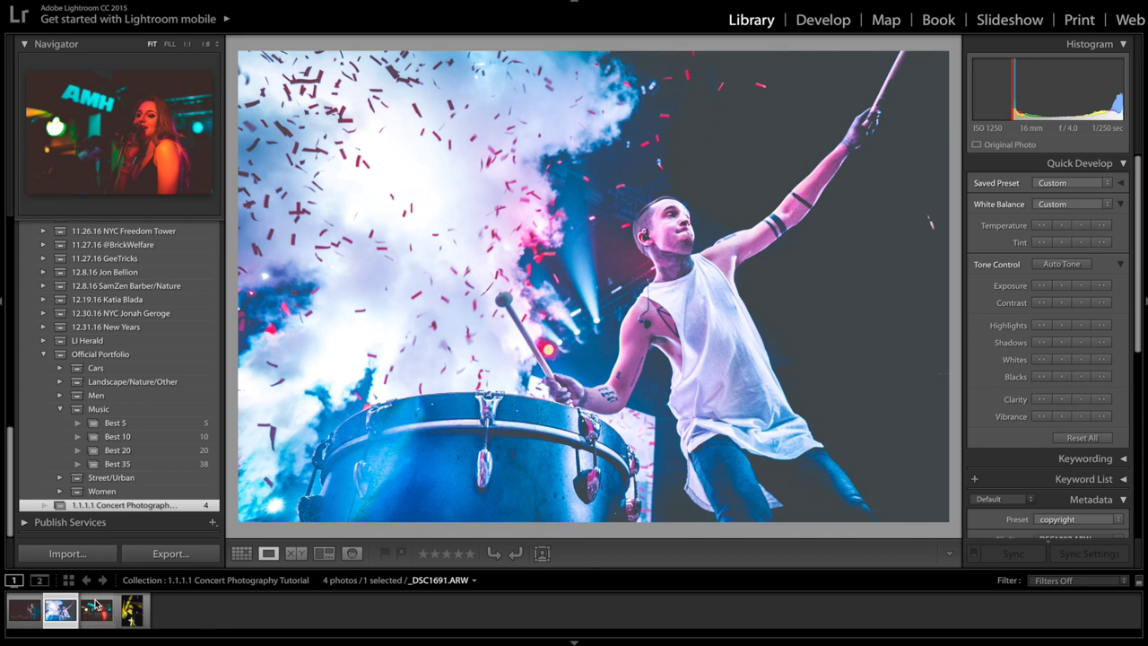
left_click(96, 607)
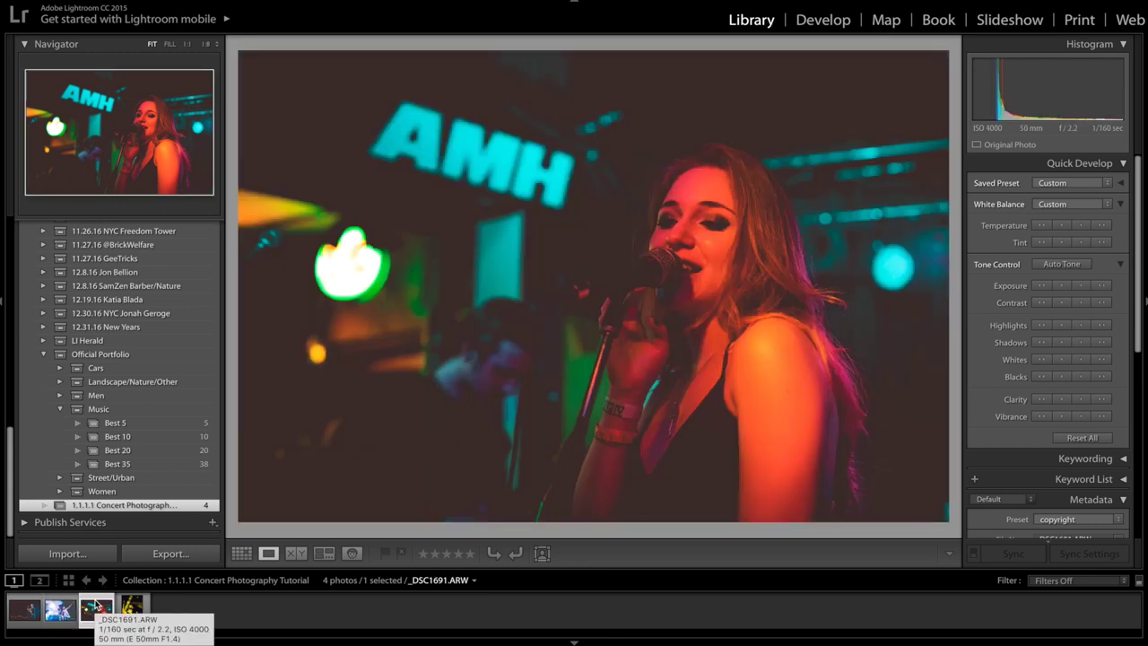
left_click(823, 22)
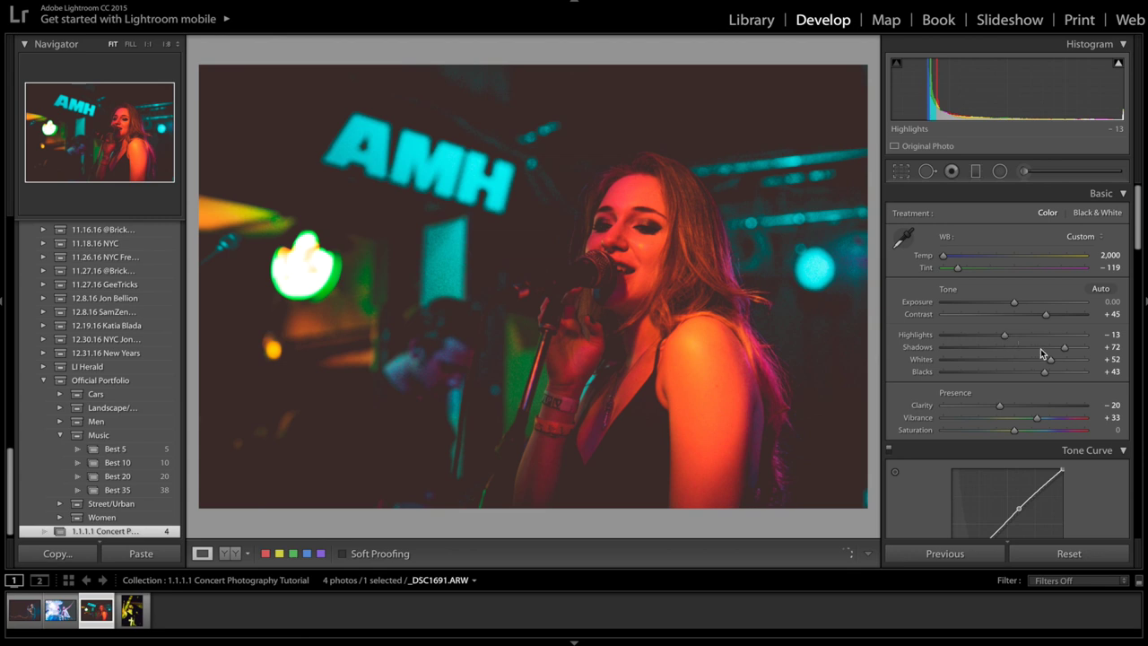
Step: Try the Clarity at +1 and at -15 on the singer photo and undo the change
key("period")
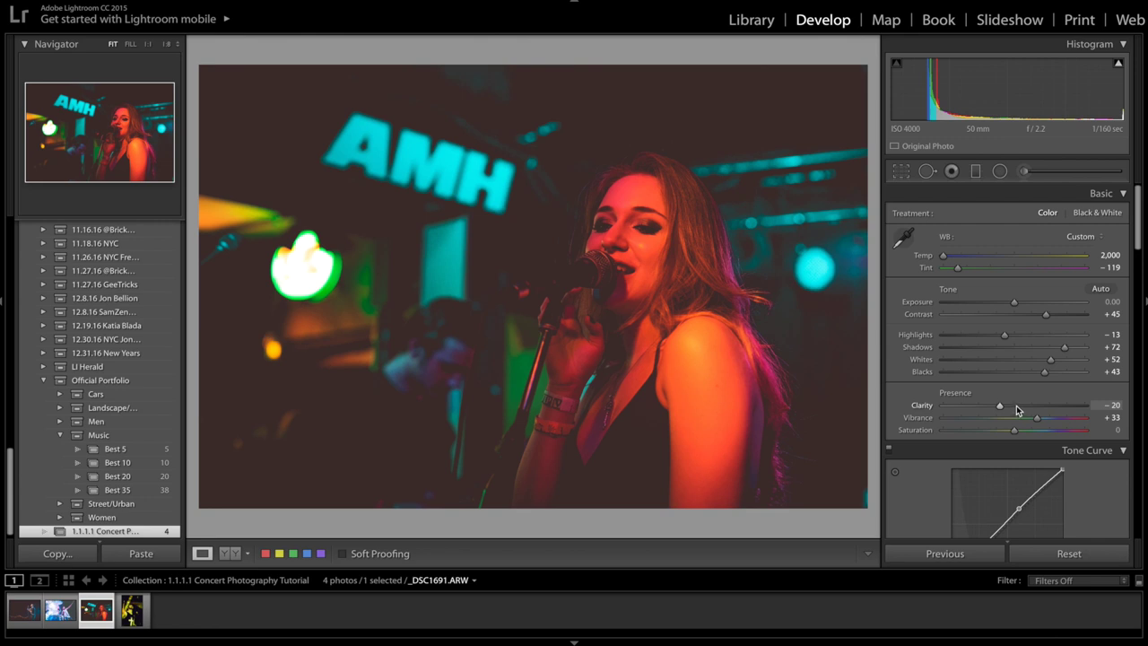
double_click(1017, 408)
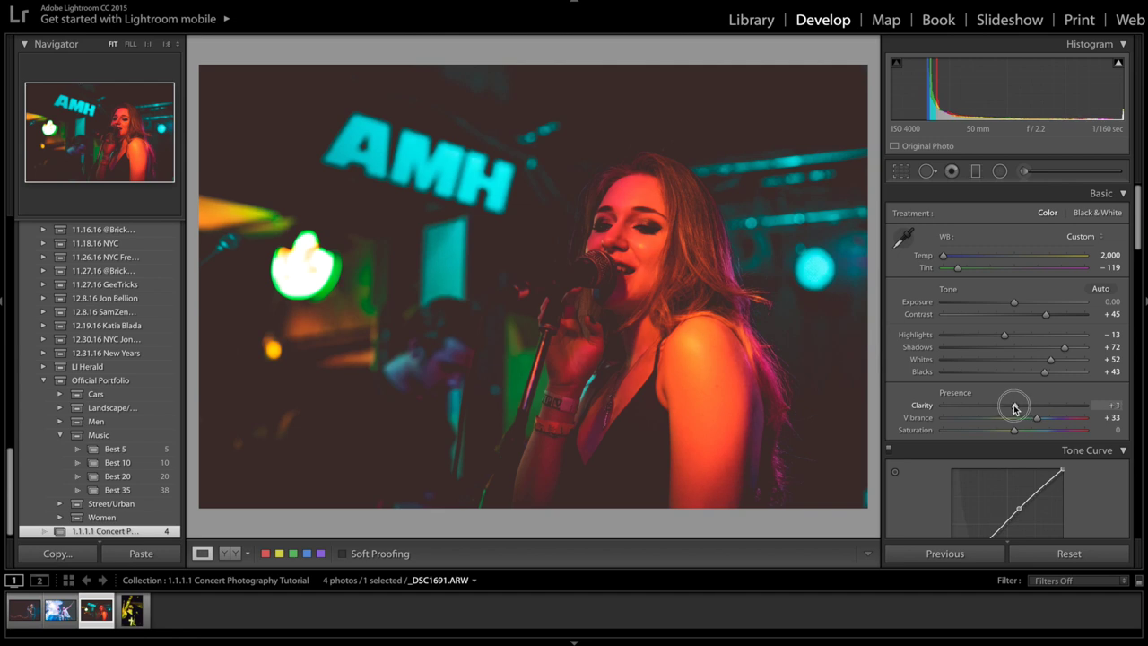
left_click_drag(1015, 408, 1003, 409)
scroll(1003, 403, "down", 4)
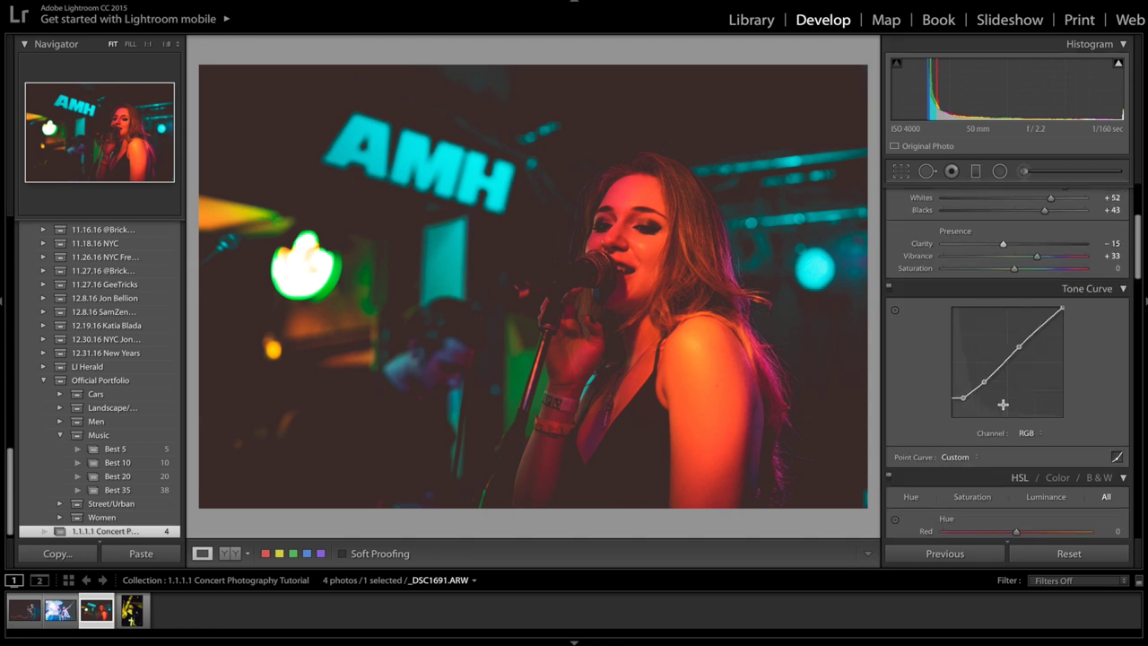
key("ctrl+z")
Step: Try moving the shadow point and the upper point, about 59.2 / 60.0 %, of the RGB tone curve, undoing each change
mouse_move(960, 395)
left_mouse_down()
mouse_move(955, 405)
mouse_move(962, 398)
left_mouse_up()
key("ctrl+z")
left_click_drag(1019, 351, 1017, 345)
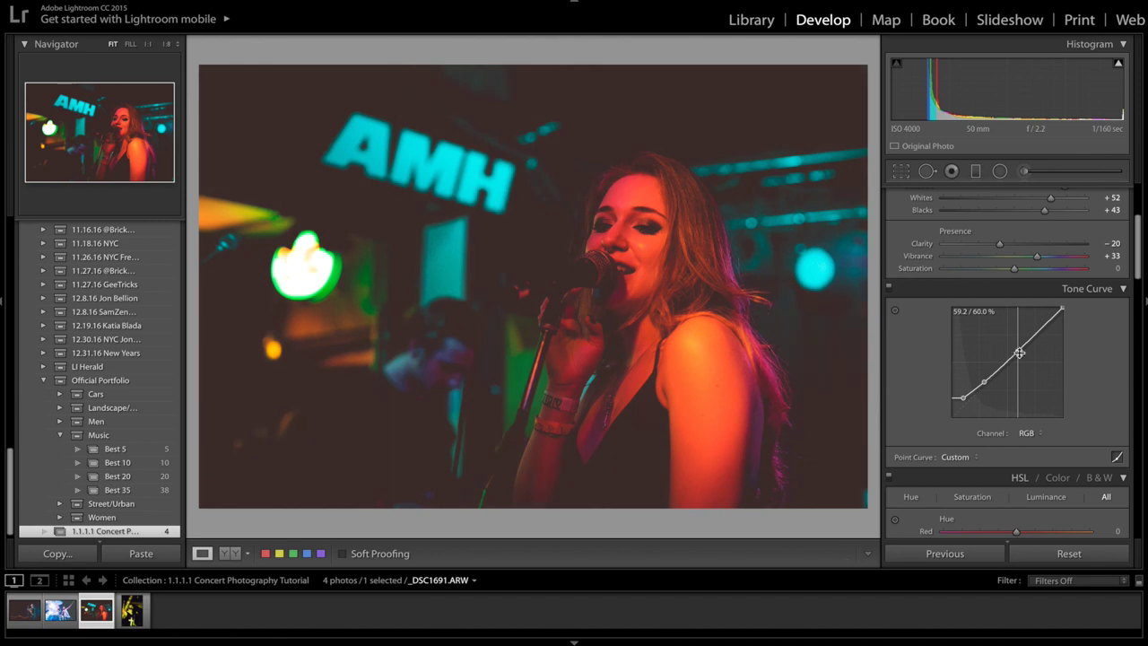
key("ctrl+z")
Step: Try a Yellow hue shift in the HSL adjustments and undo it, and set the Green hue to +55
scroll(1003, 432, "down", 5)
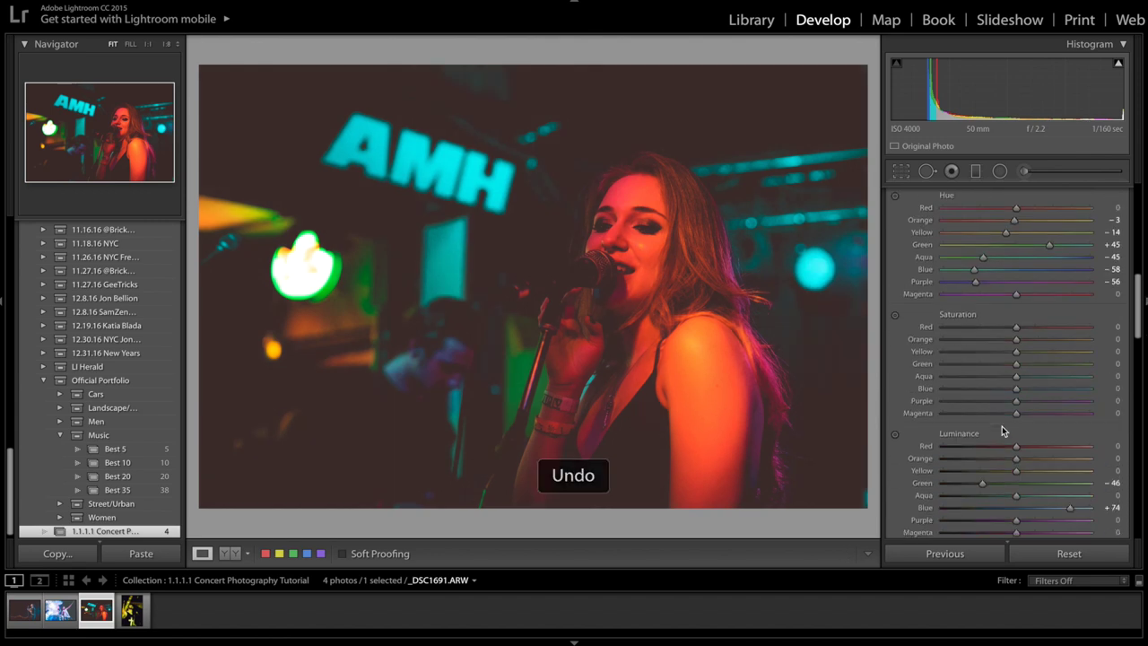
scroll(1005, 431, "up", 1)
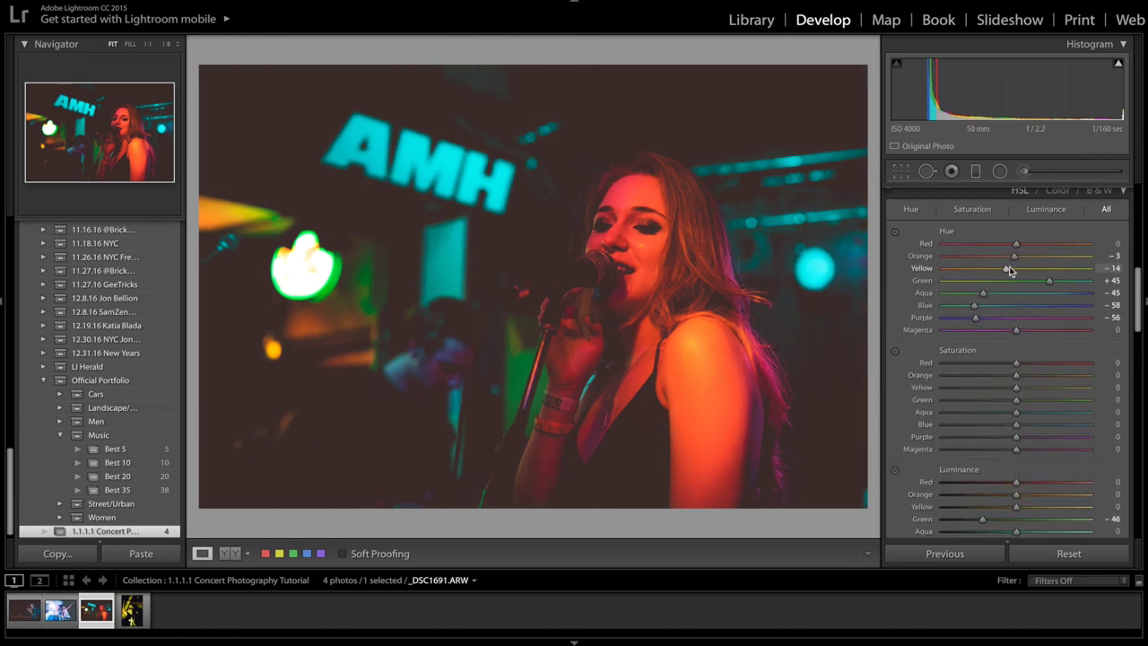
left_click_drag(1009, 270, 1018, 271)
key("ctrl+z")
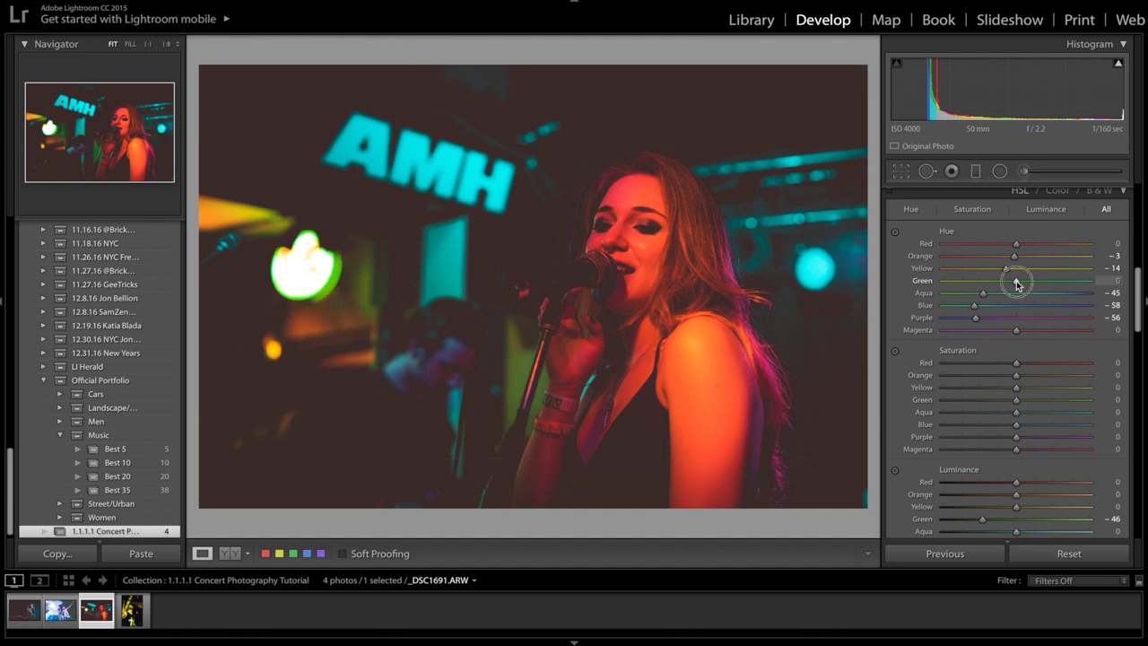
left_click_drag(1048, 281, 1057, 286)
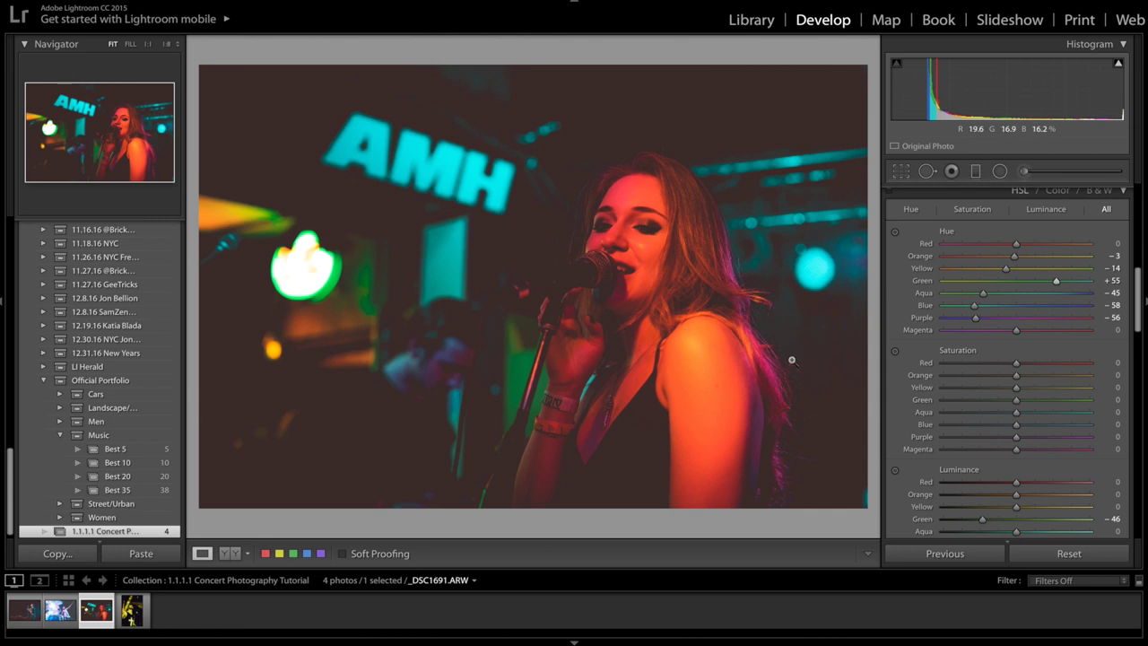
Step: Try the Aqua hue at -33 and the Blue hue at -50, undoing each change
left_click_drag(1015, 293, 992, 294)
key("ctrl+z")
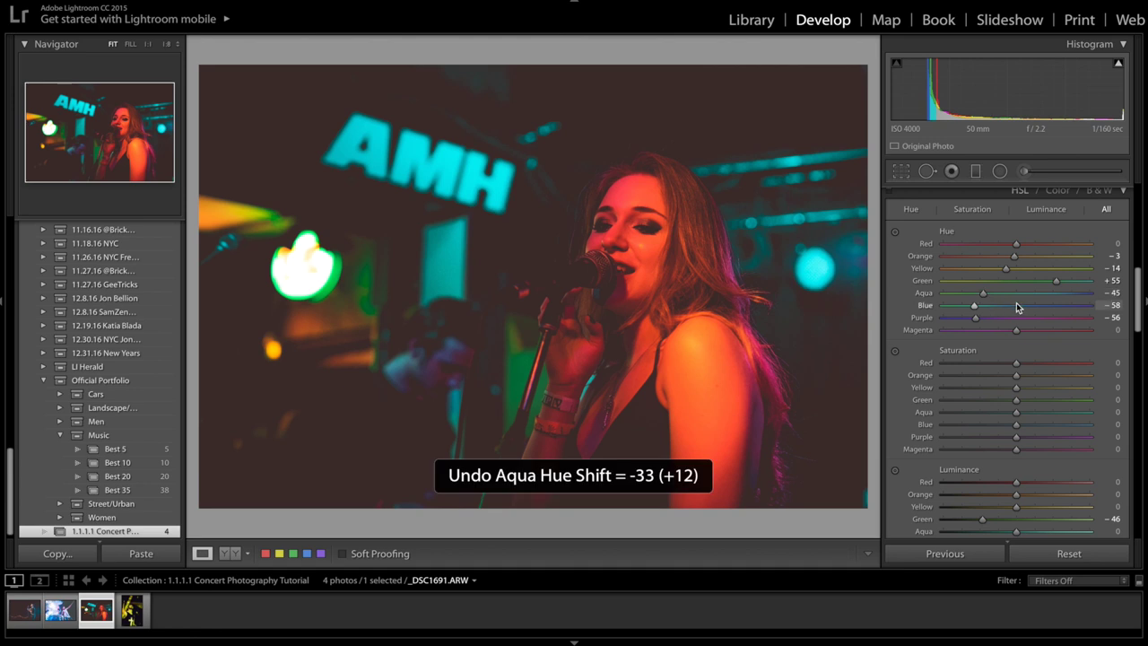
left_click_drag(980, 300, 978, 300)
key("ctrl+z")
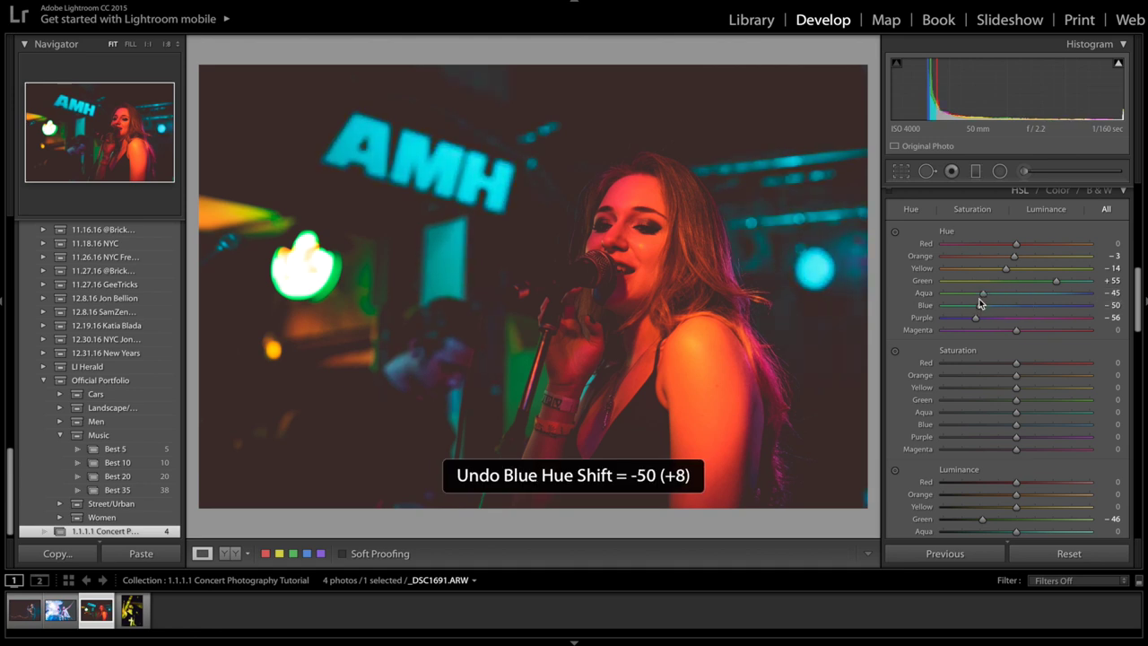
Step: Try the Purple hue at 0 in the HSL adjustments and settle on -55
left_click(1015, 319)
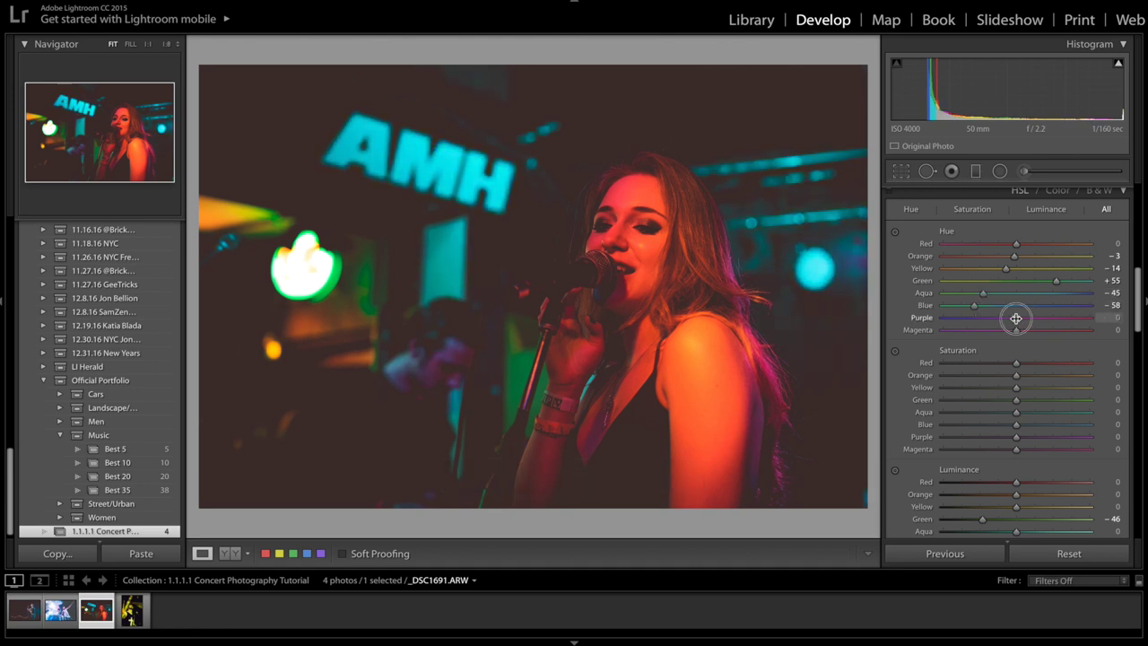
left_click_drag(1016, 319, 976, 318)
Step: Set the Green luminance to -39 and the Blue luminance to +70 in the HSL adjustments
scroll(976, 409, "down", 5)
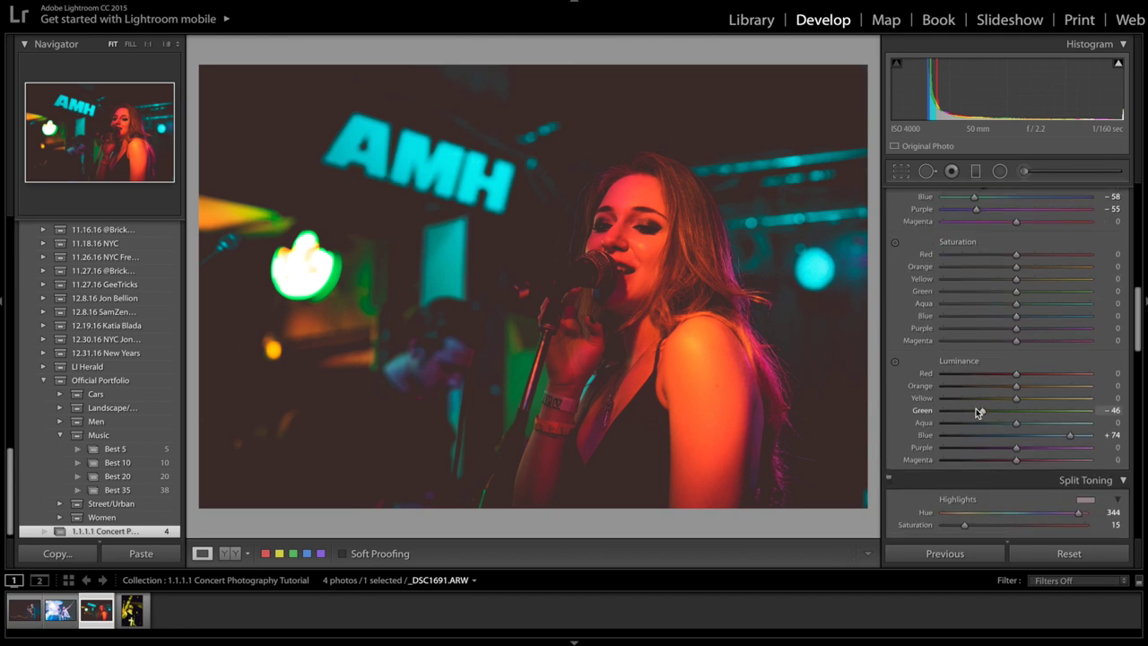
left_click_drag(1015, 412, 987, 411)
left_click(1021, 435)
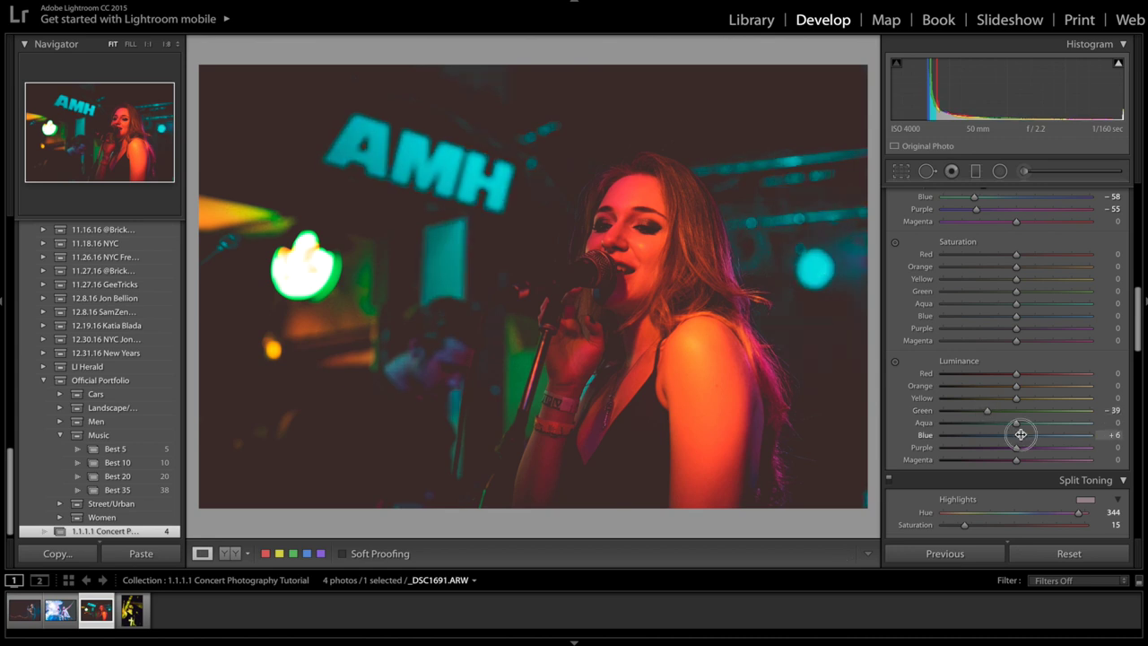
left_click_drag(1013, 436, 1067, 436)
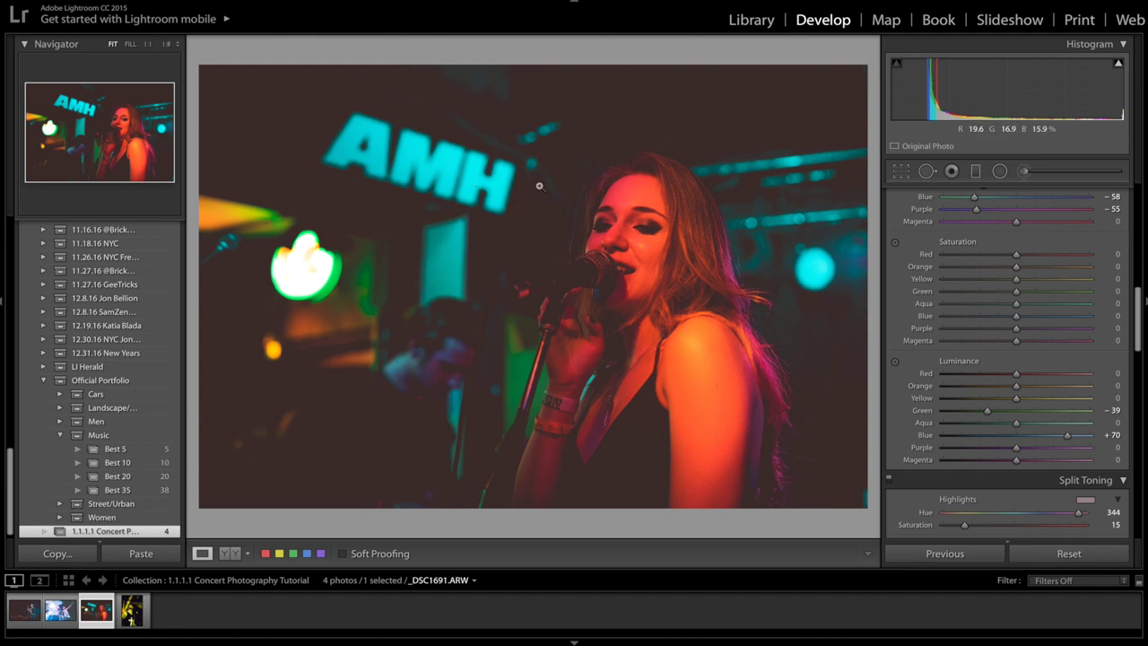
Step: Try Split Toning with highlight hue 346 and saturation 0, and with shadow saturation 0, undoing each change
scroll(1086, 360, "down", 3)
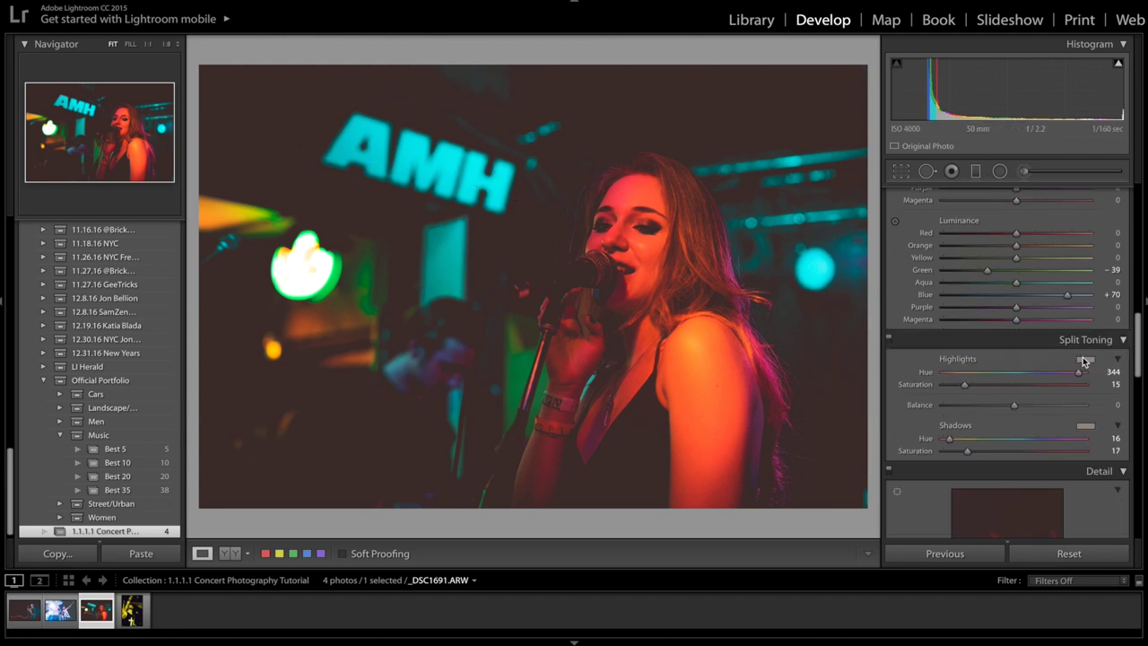
left_click(1084, 361)
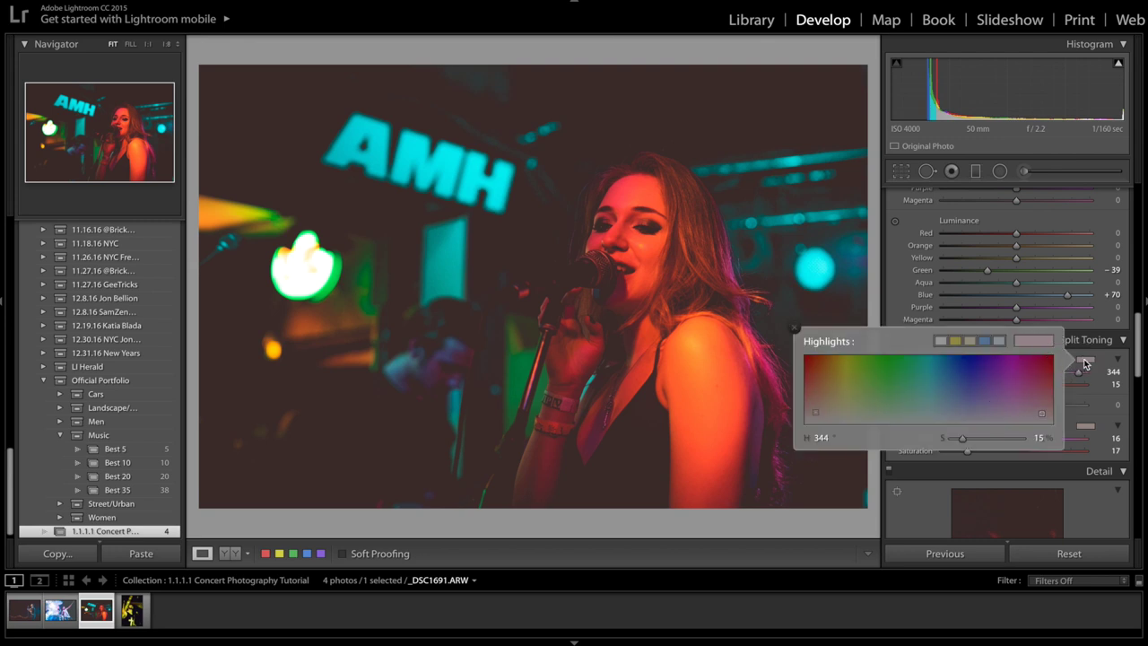
mouse_move(1043, 411)
left_mouse_down()
mouse_move(1032, 385)
mouse_move(1051, 400)
mouse_move(1044, 436)
left_mouse_up()
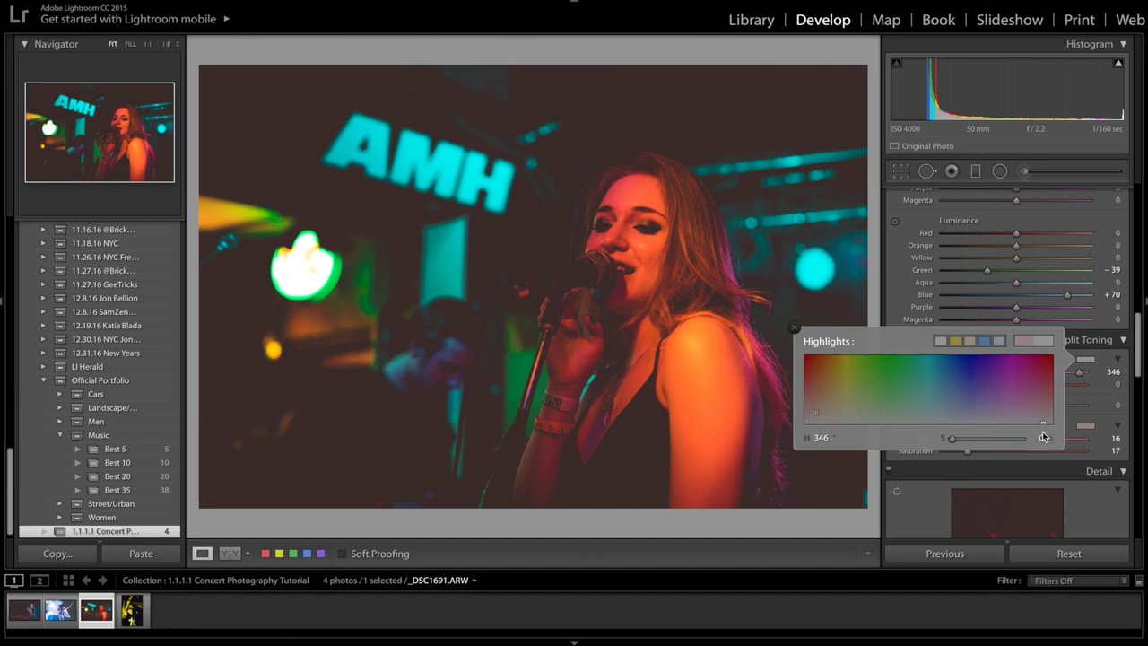
key("Return")
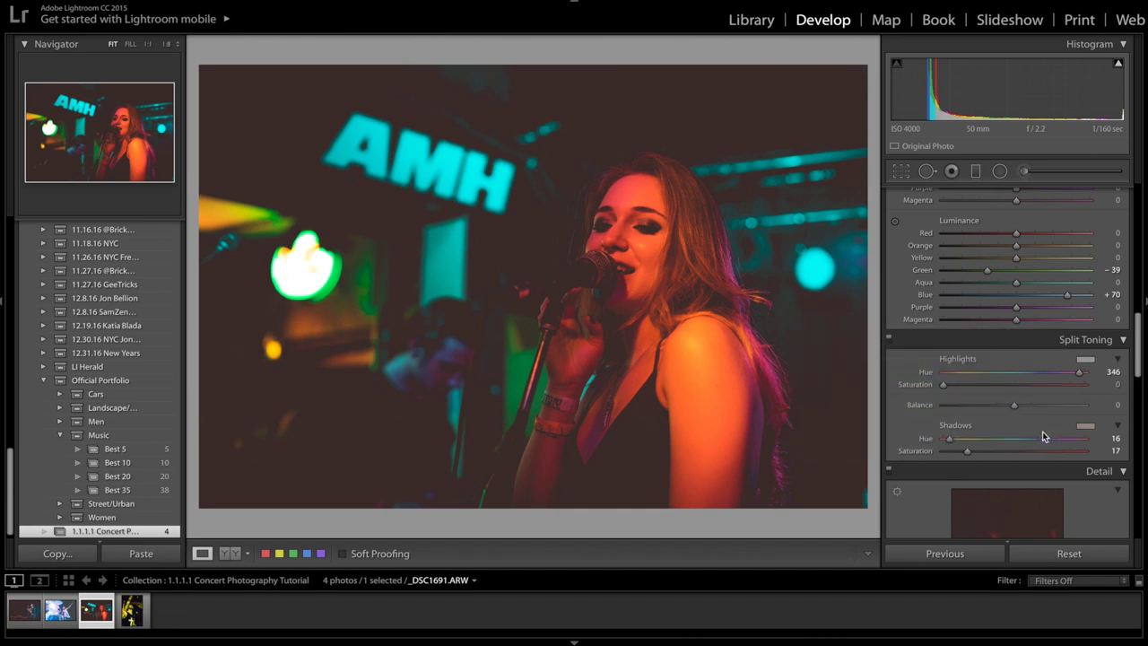
key("ctrl+z")
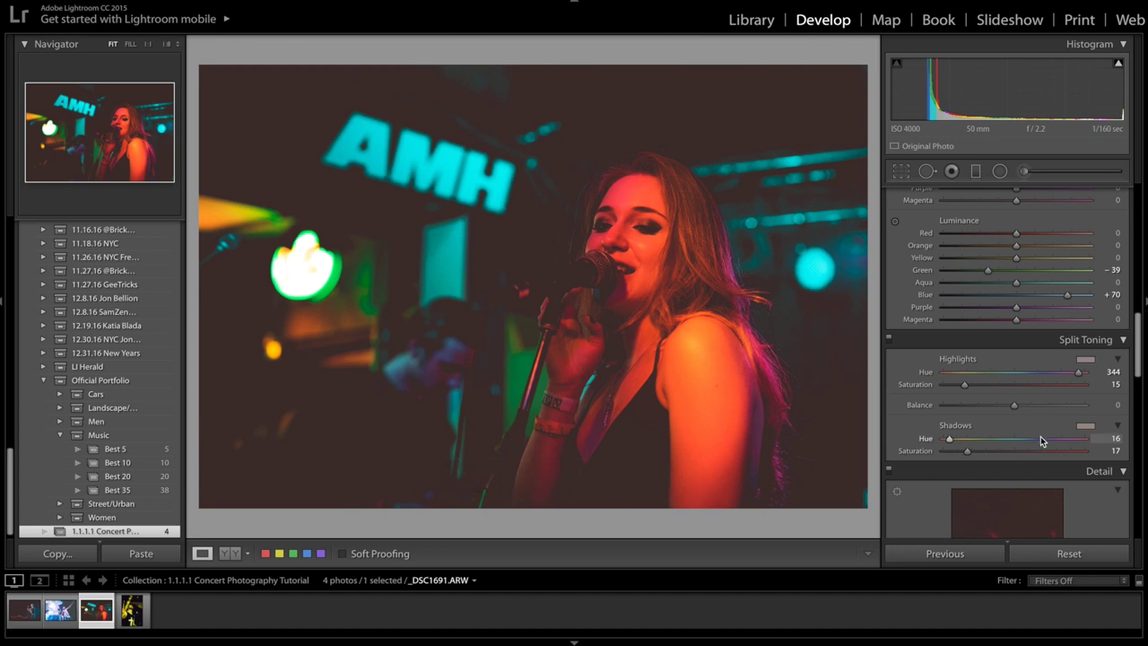
left_click_drag(968, 456, 916, 456)
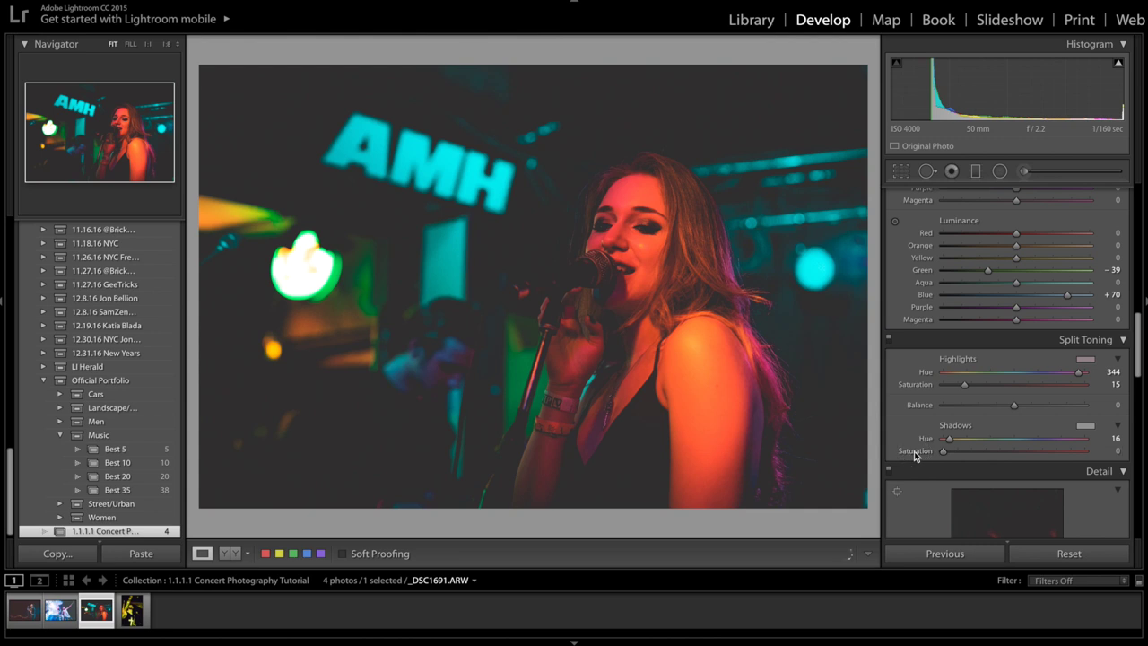
key("ctrl+z")
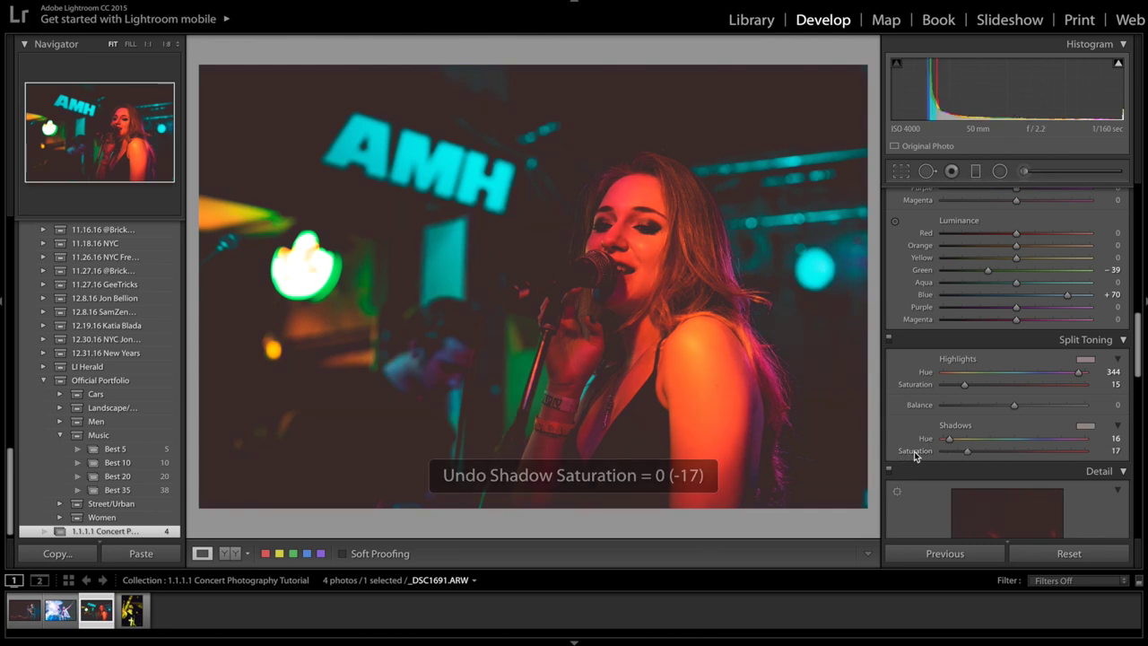
Step: Examine the Post-Crop Vignetting, Grain and Camera Calibration settings of the singer photo
scroll(985, 451, "down", 5)
scroll(984, 452, "down", 5)
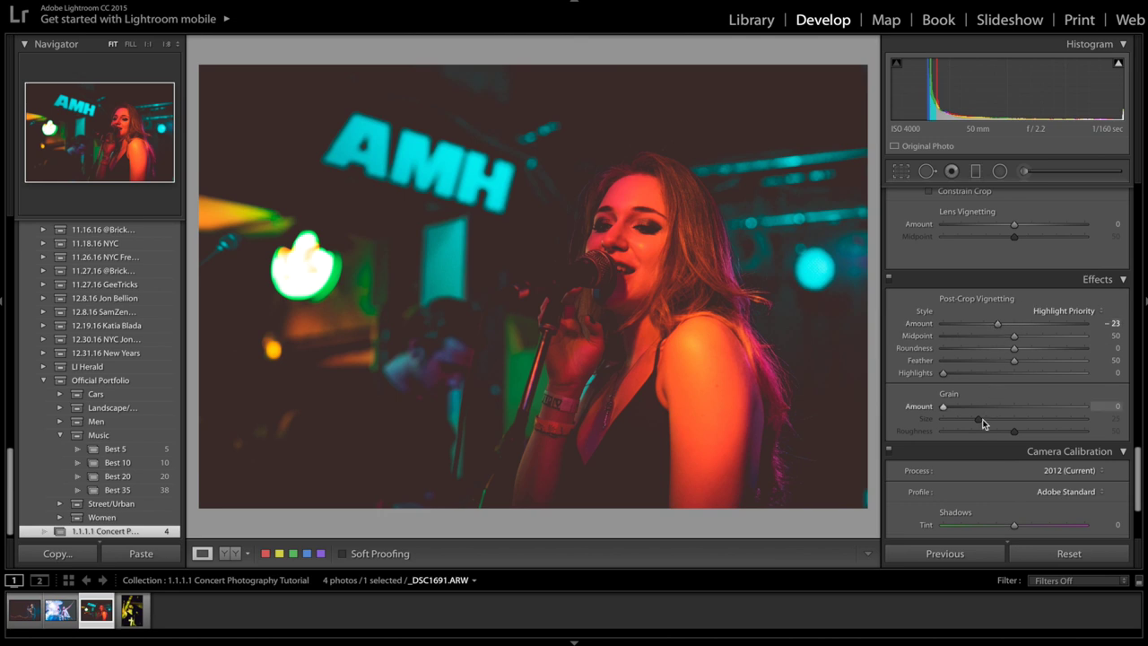
scroll(985, 418, "down", 3)
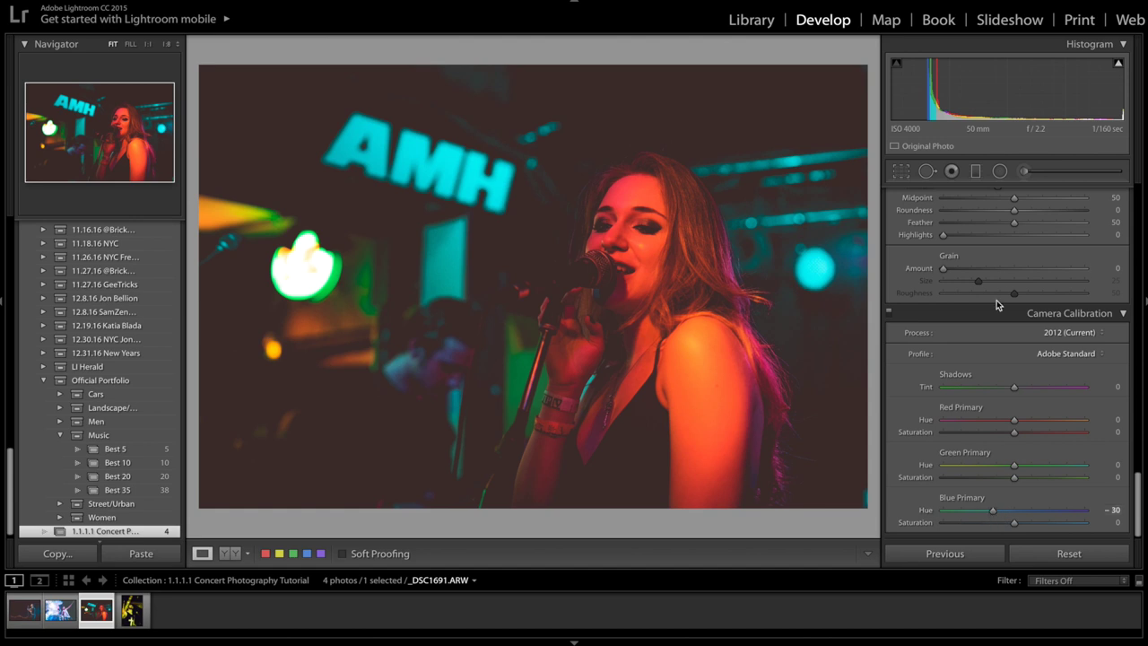
Step: Show the Spot Removal and Adjustment Brush settings for the singer photo, trying a brushing reset and undoing it
scroll(992, 412, "up", 10)
left_click(928, 171)
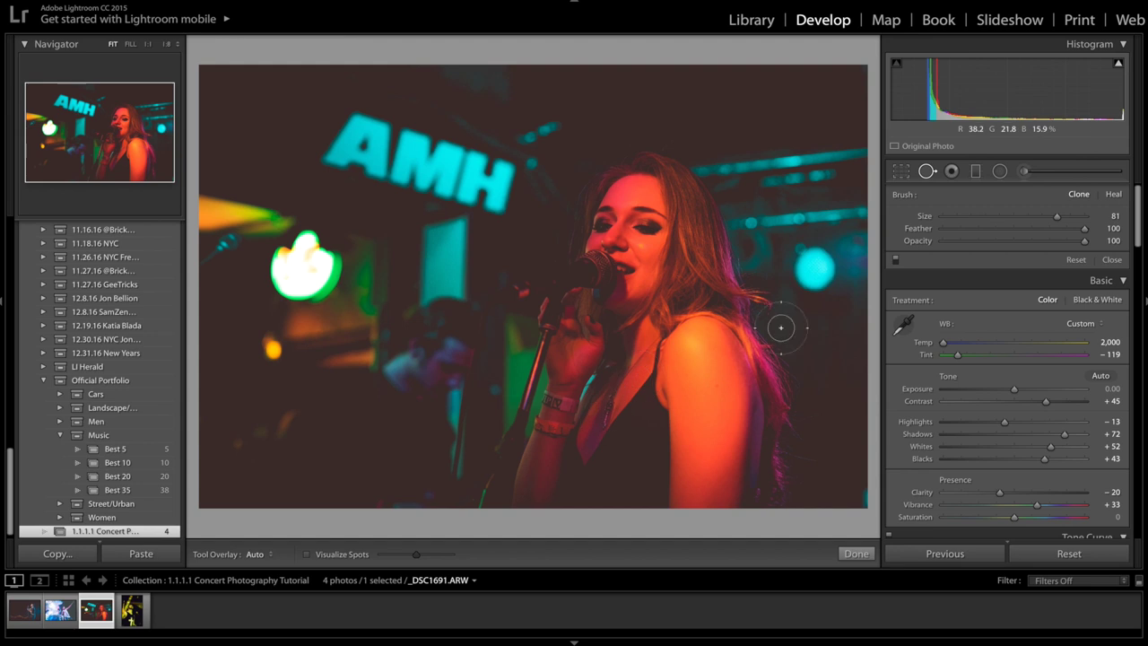
left_click(1022, 171)
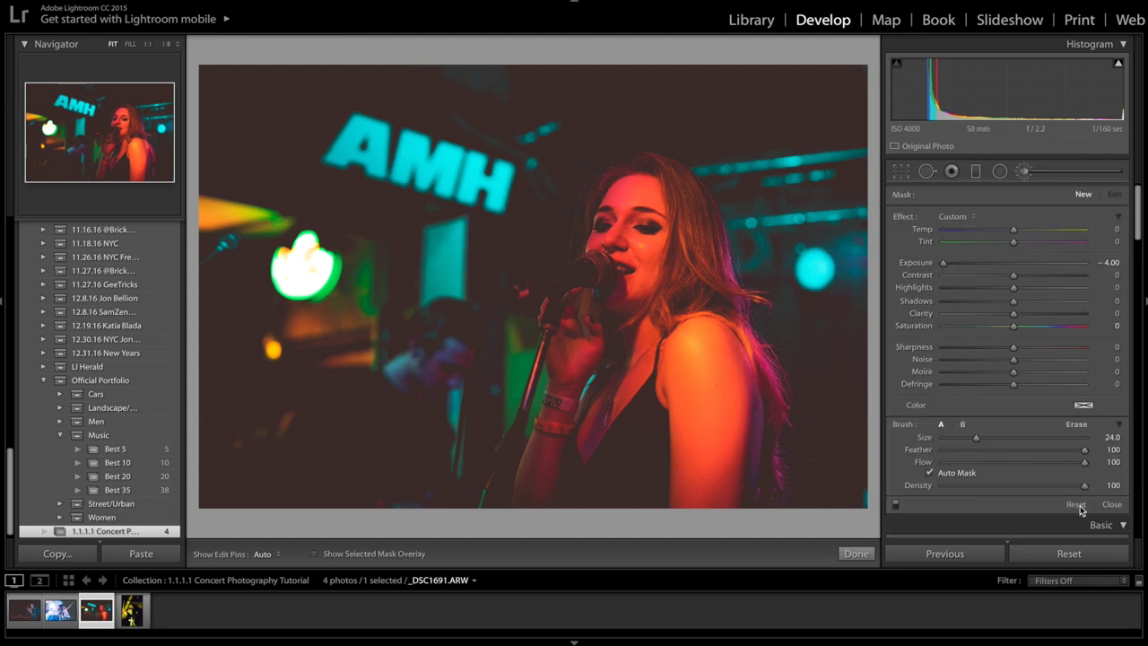
key("ctrl+z")
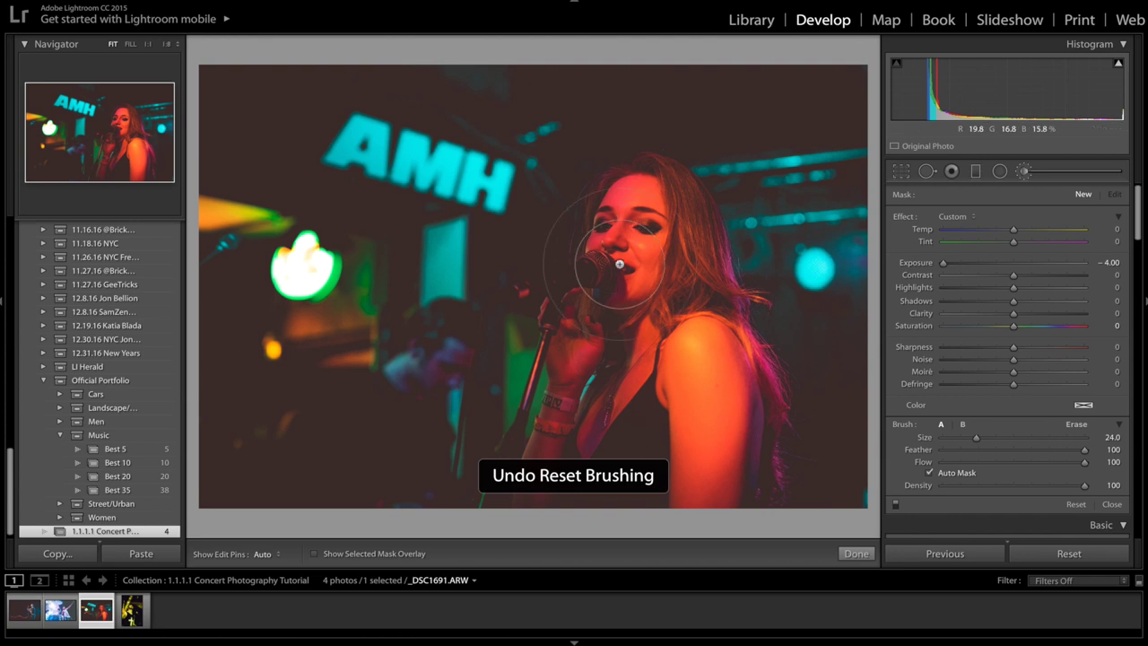
left_click(930, 174)
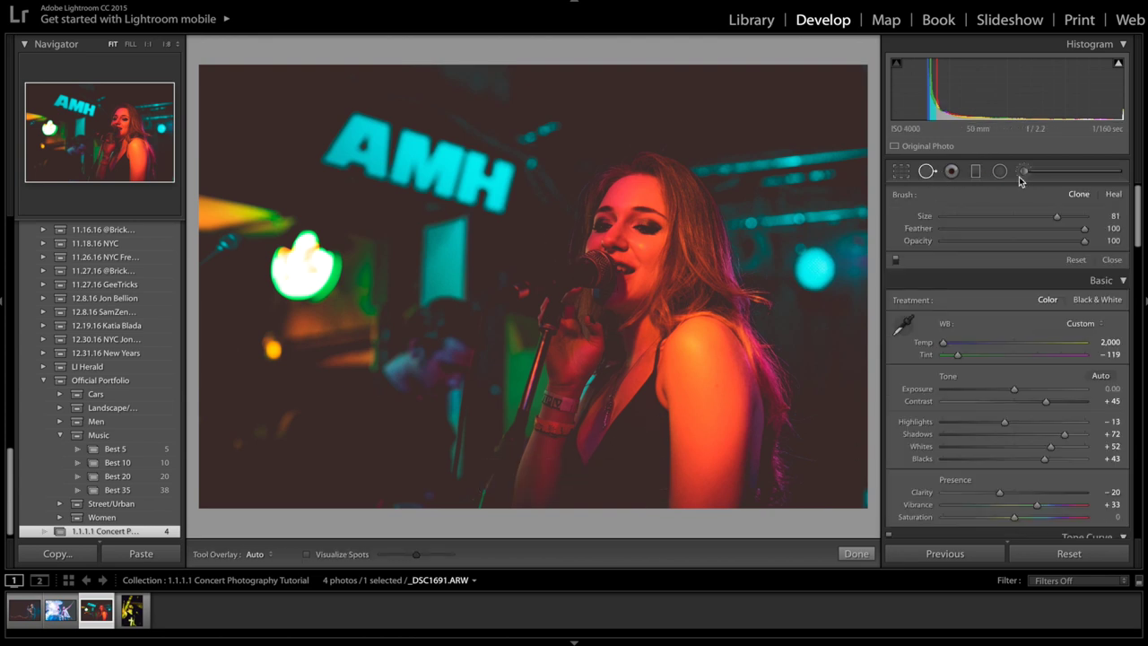
left_click(1022, 174)
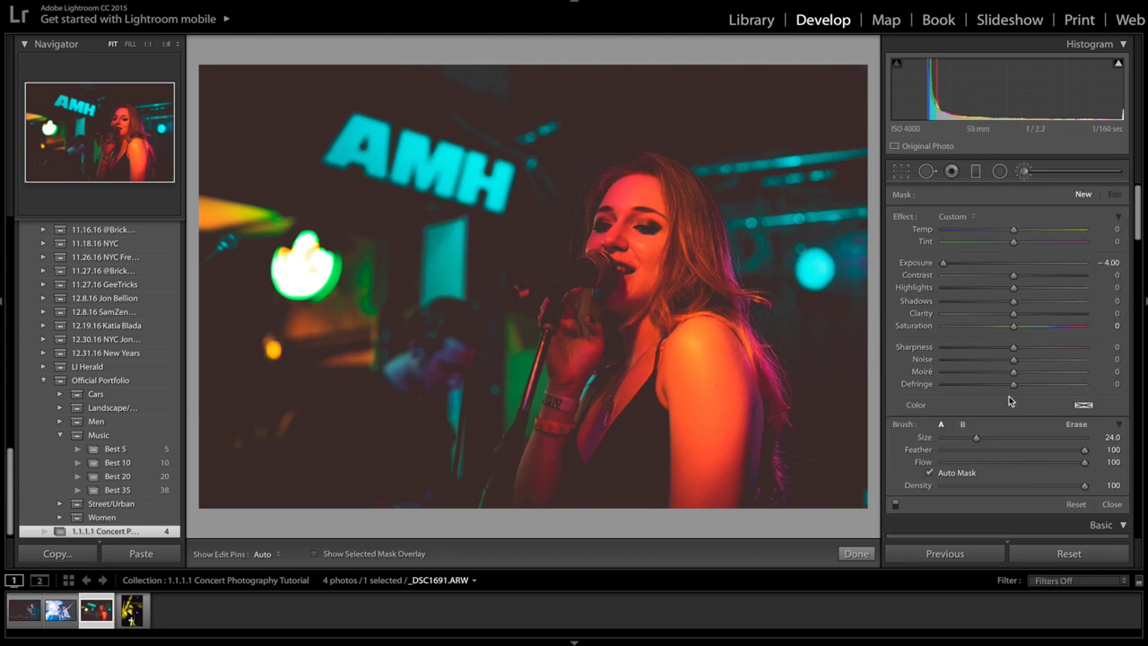
Step: Reset all Develop settings on the singer photo and on _DSC1097.ARW to compare with the originals, undoing each reset
left_click(1091, 555)
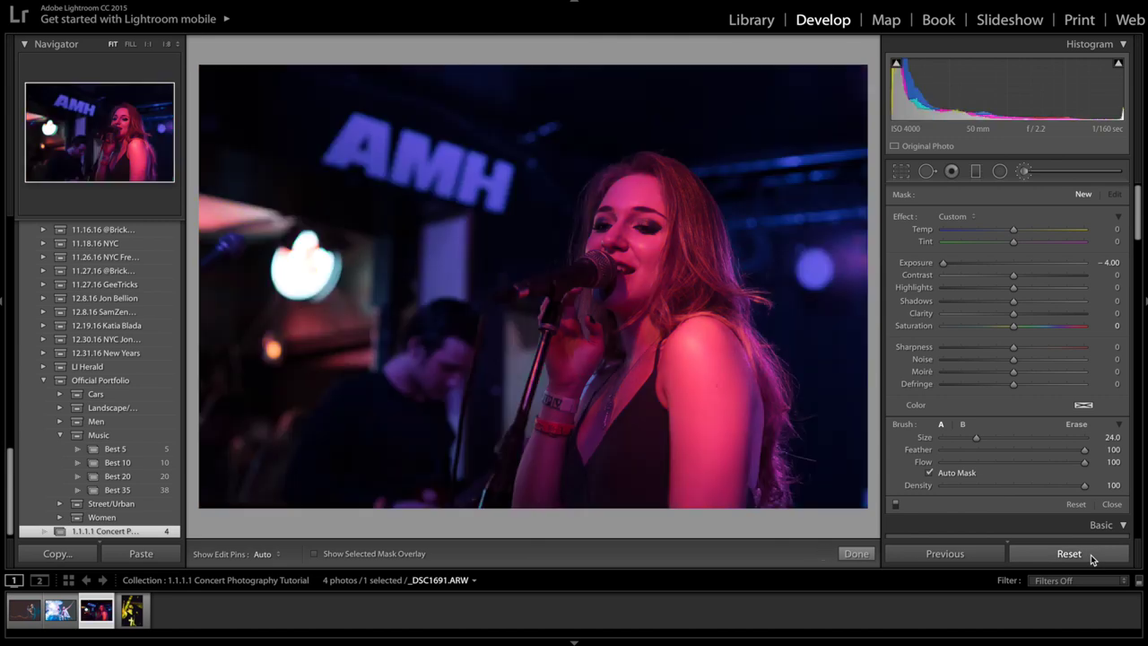
key("ctrl+z")
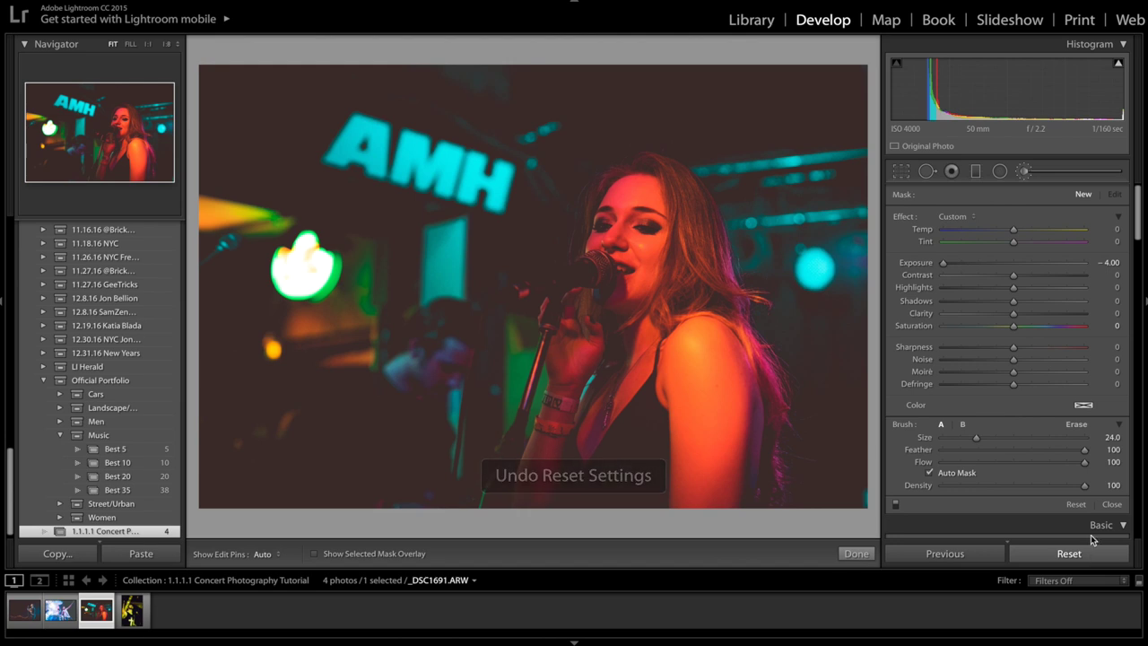
left_click(1028, 172)
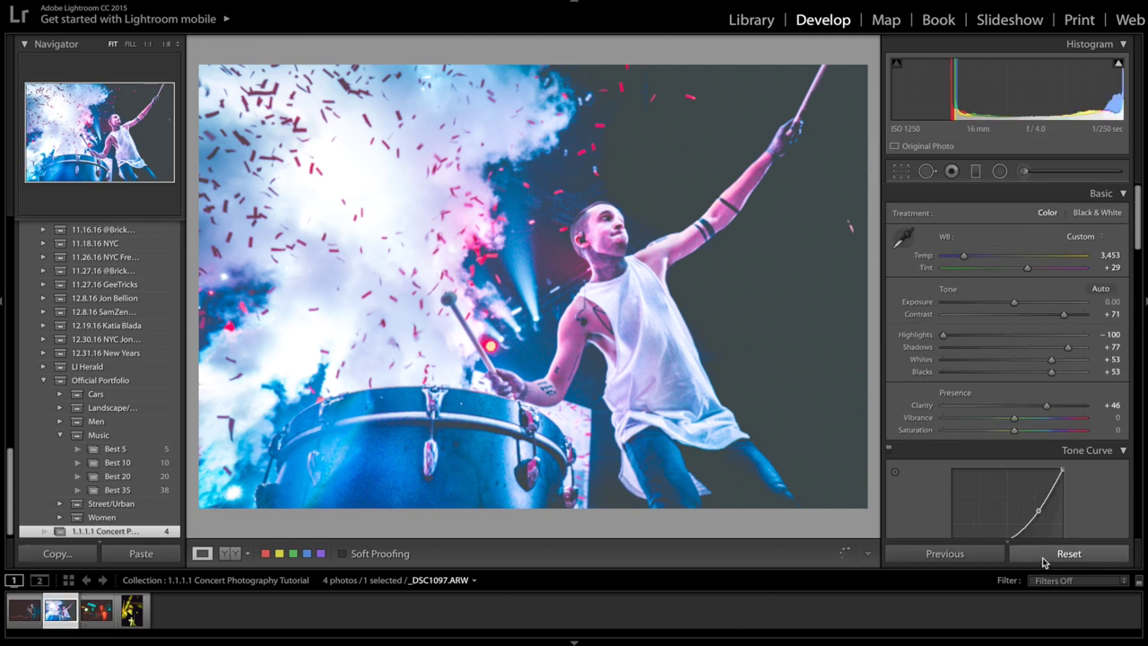
left_click(1042, 557)
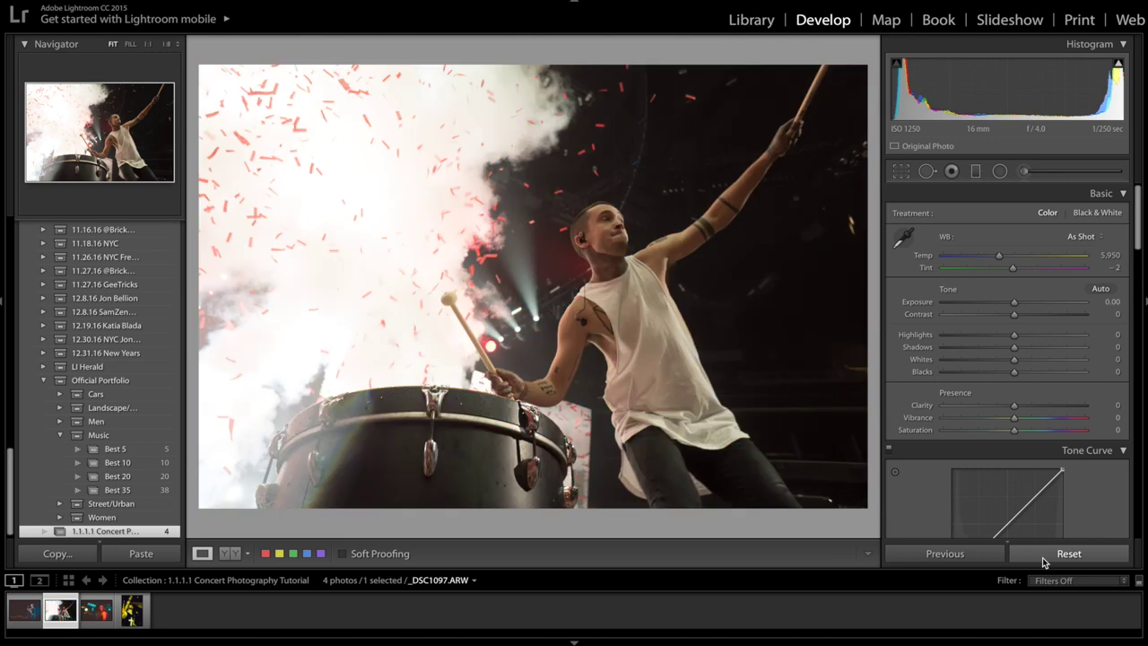
key("ctrl+z")
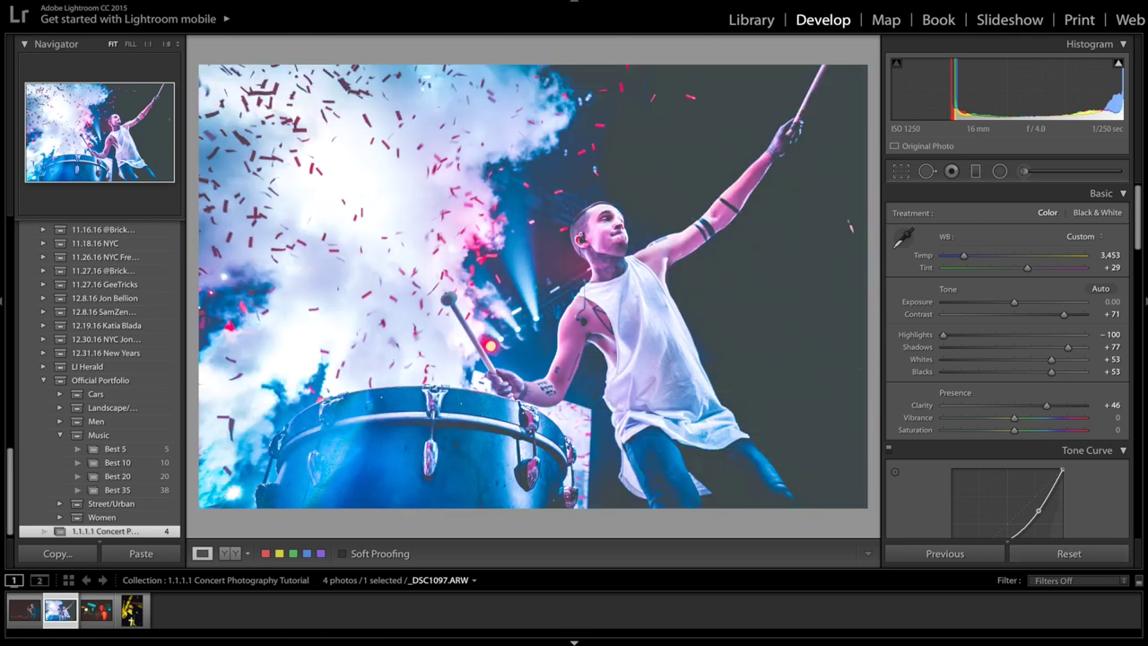
Step: On photo _DSC1849.ARW, try the exposure at +0.15 and undo it, then set the white balance temperature to 50,000
left_click(131, 611)
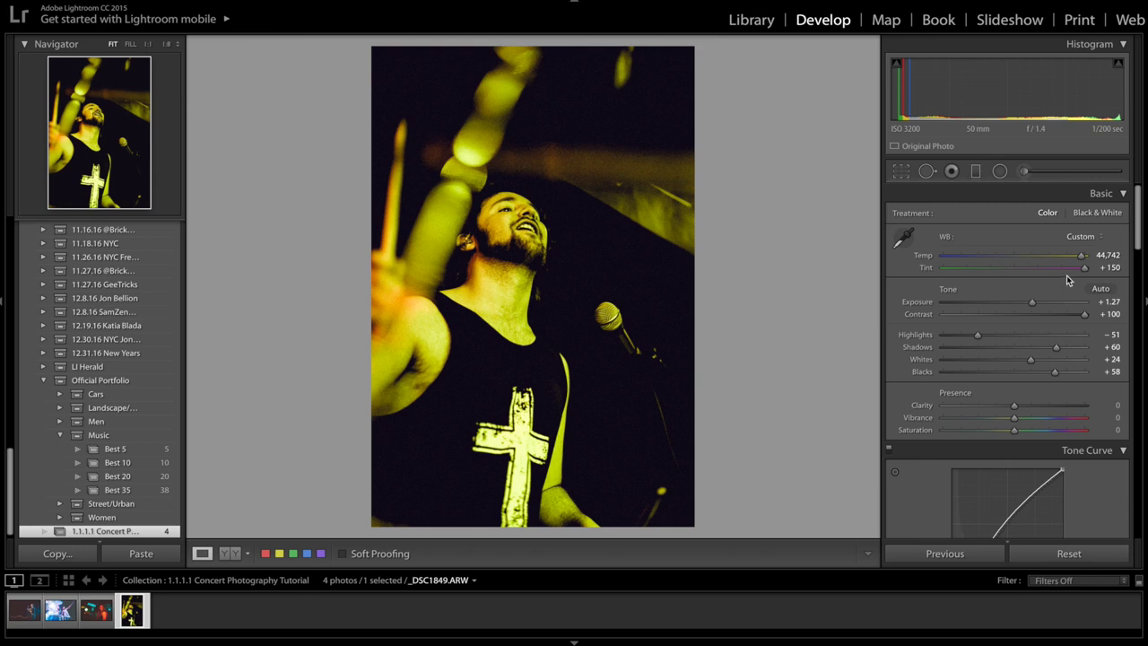
left_click_drag(1033, 302, 1017, 306)
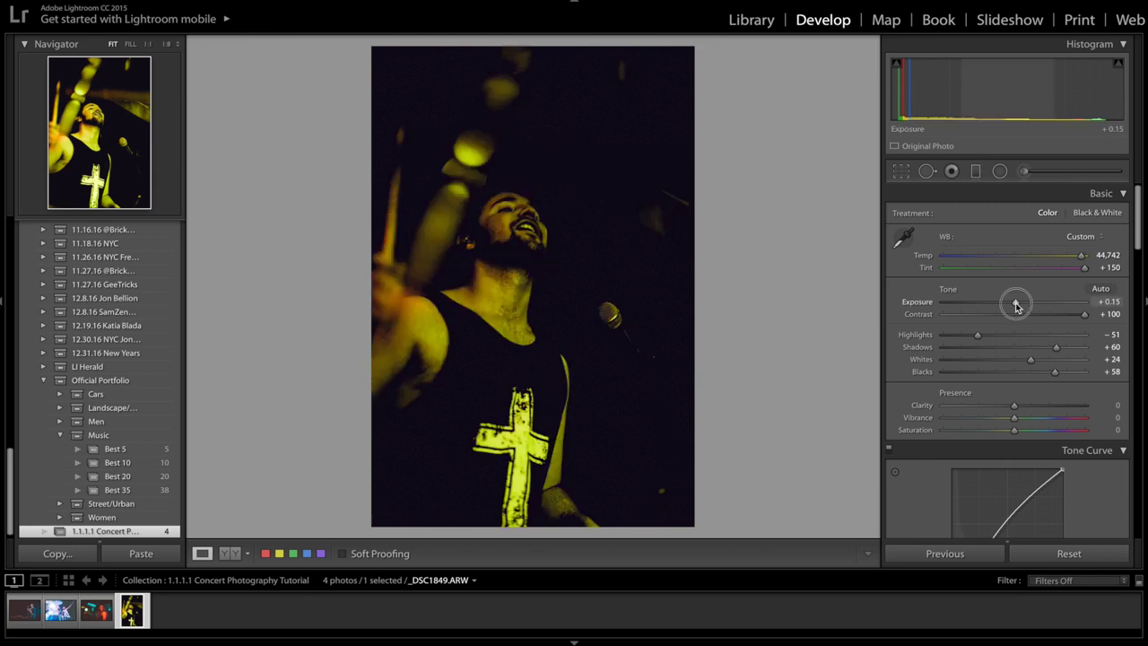
key("ctrl+z")
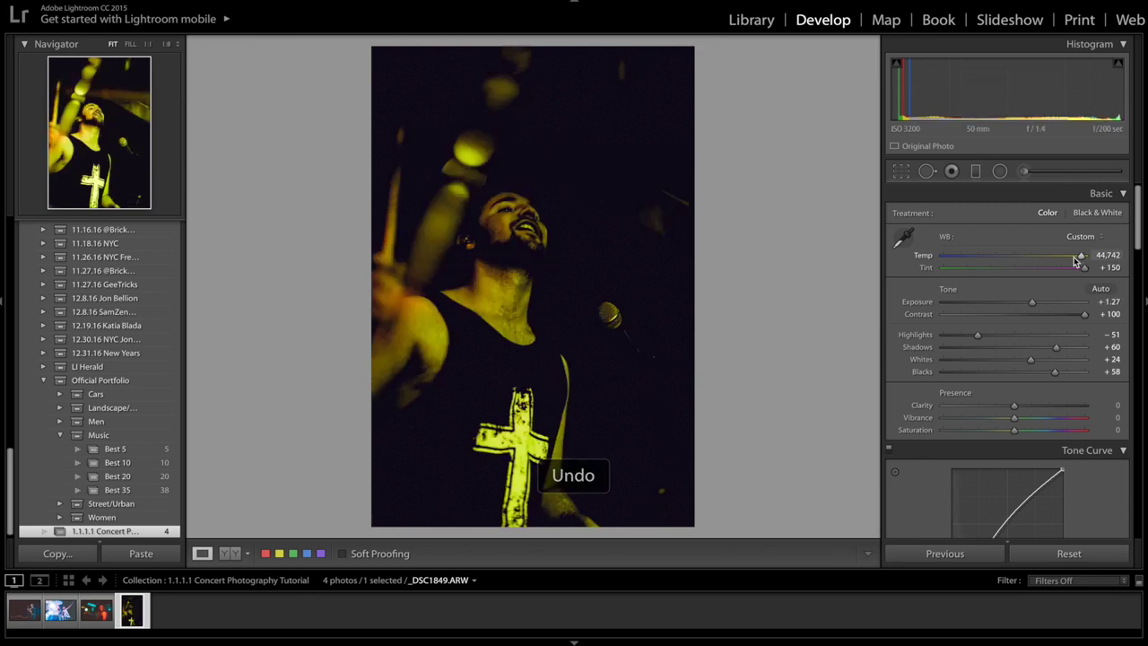
left_click_drag(1078, 258, 1112, 262)
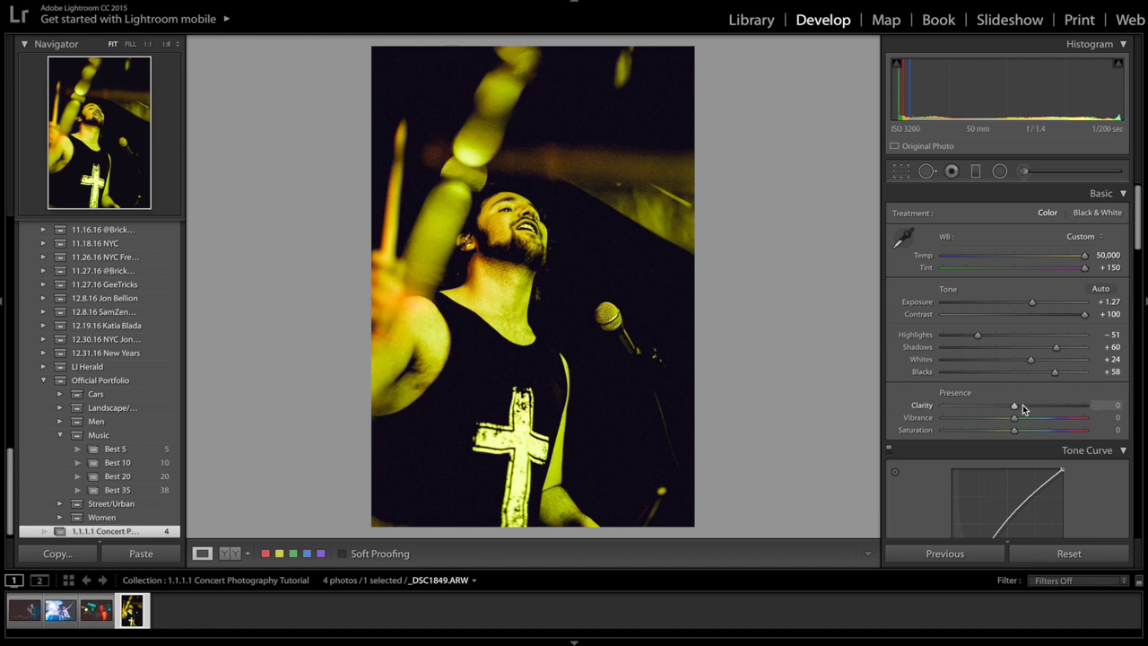
Step: Try rebuilding the tone curve from the Linear preset by shifting the black point and bending the shadows, and undo all curve changes
scroll(1023, 404, "down", 5)
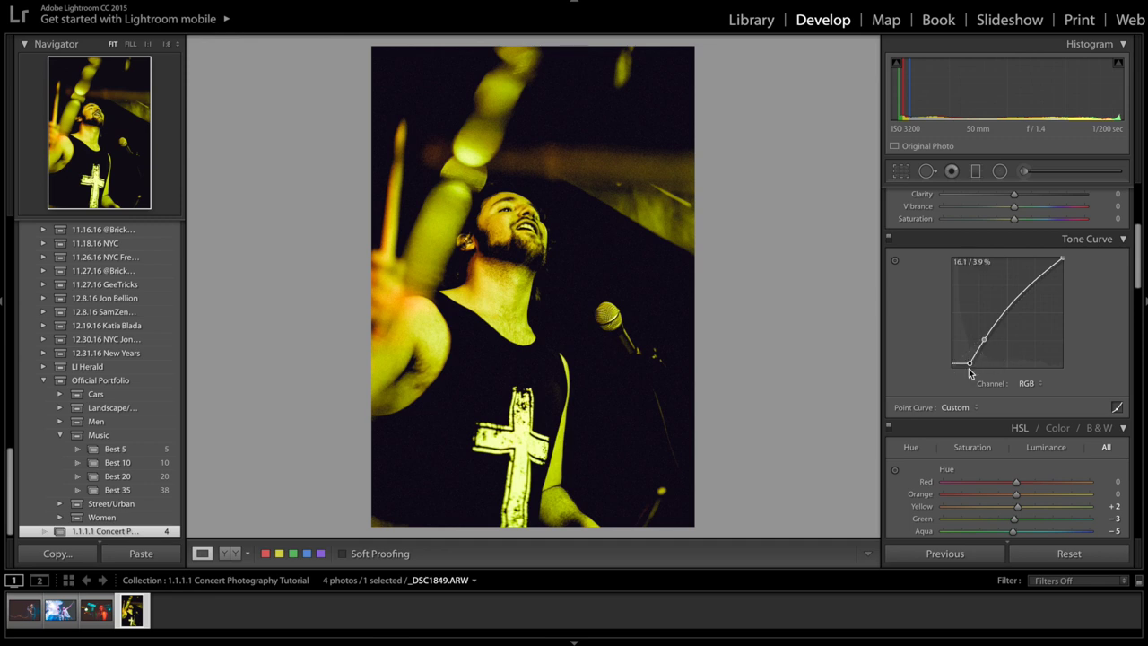
left_click(955, 408)
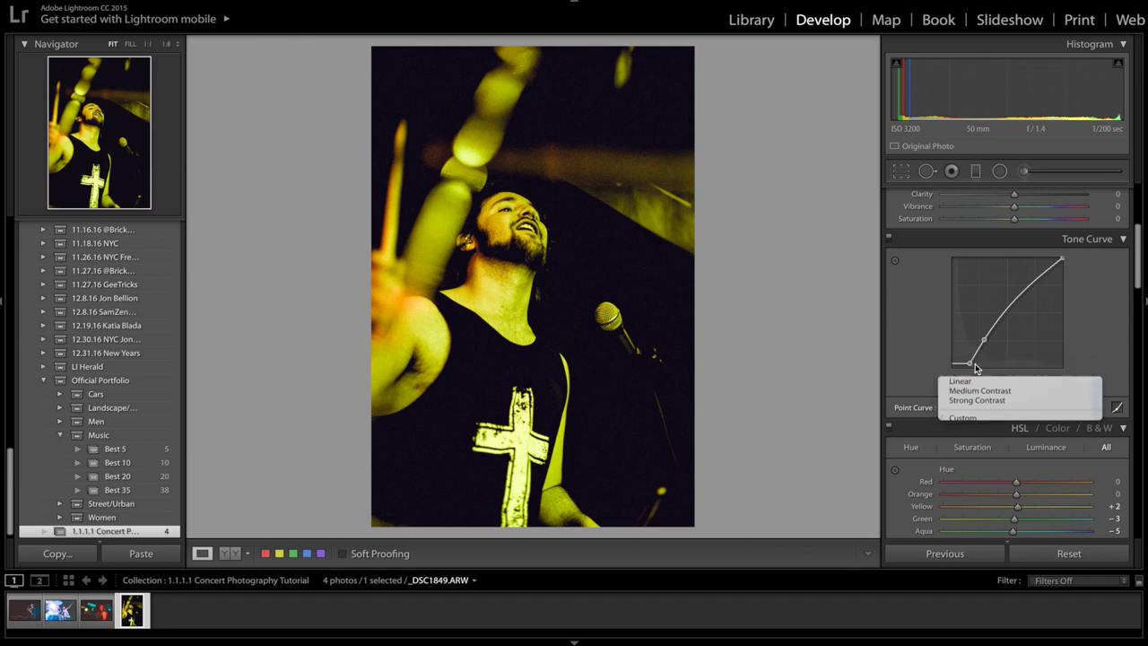
left_click(976, 370)
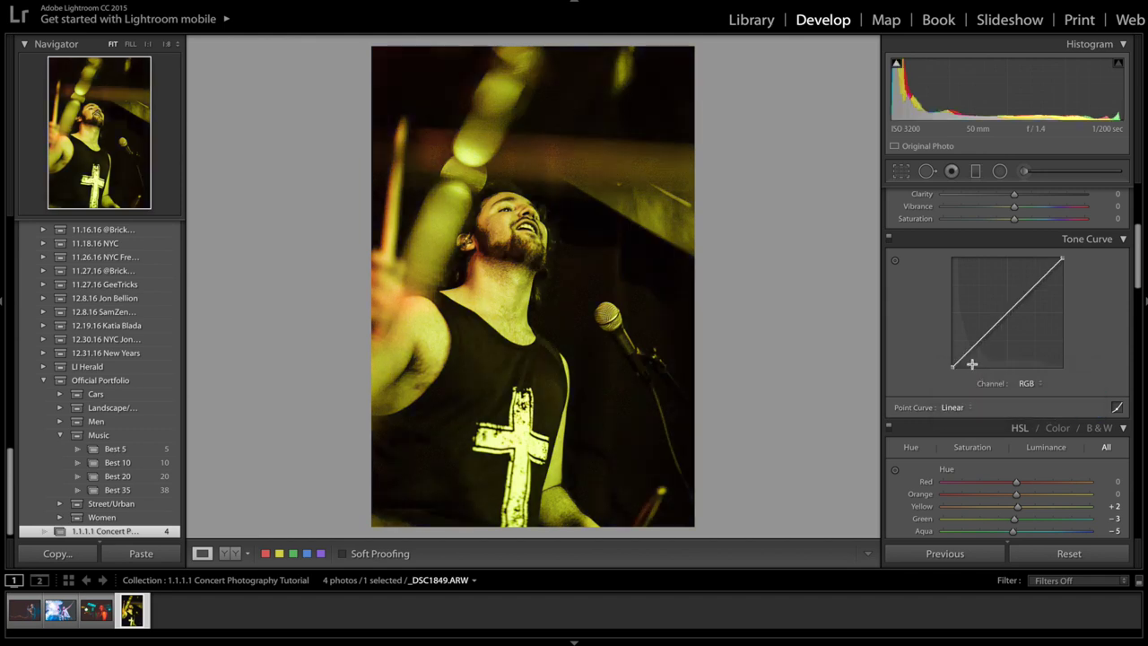
left_click_drag(953, 366, 968, 362)
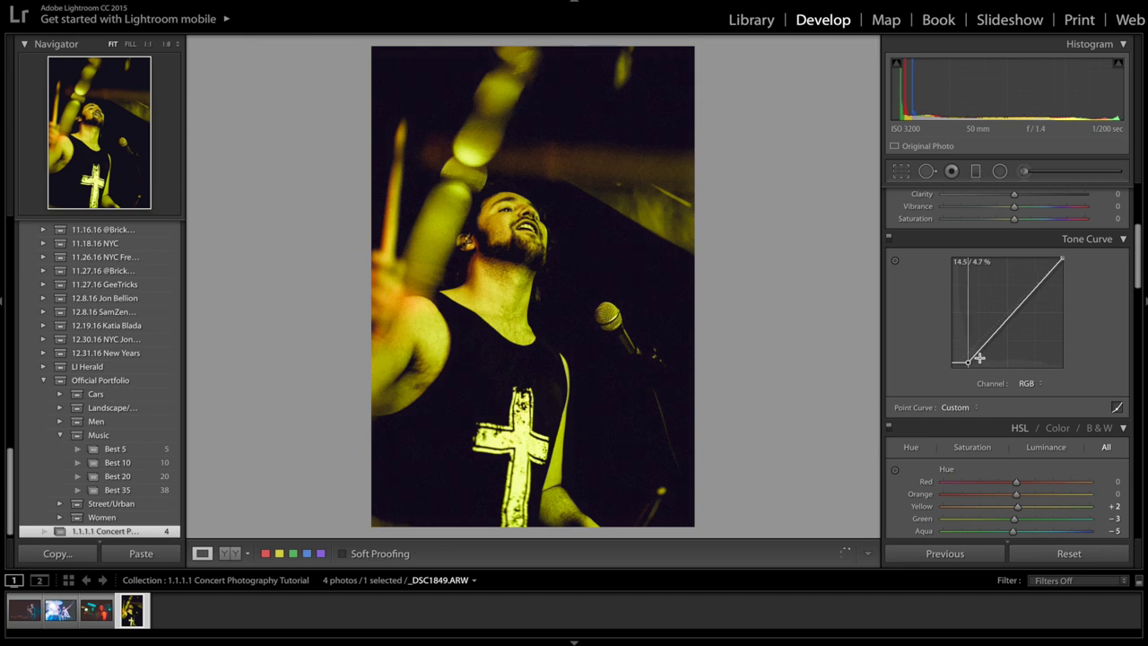
left_click_drag(987, 340, 984, 341)
key("ctrl+z")
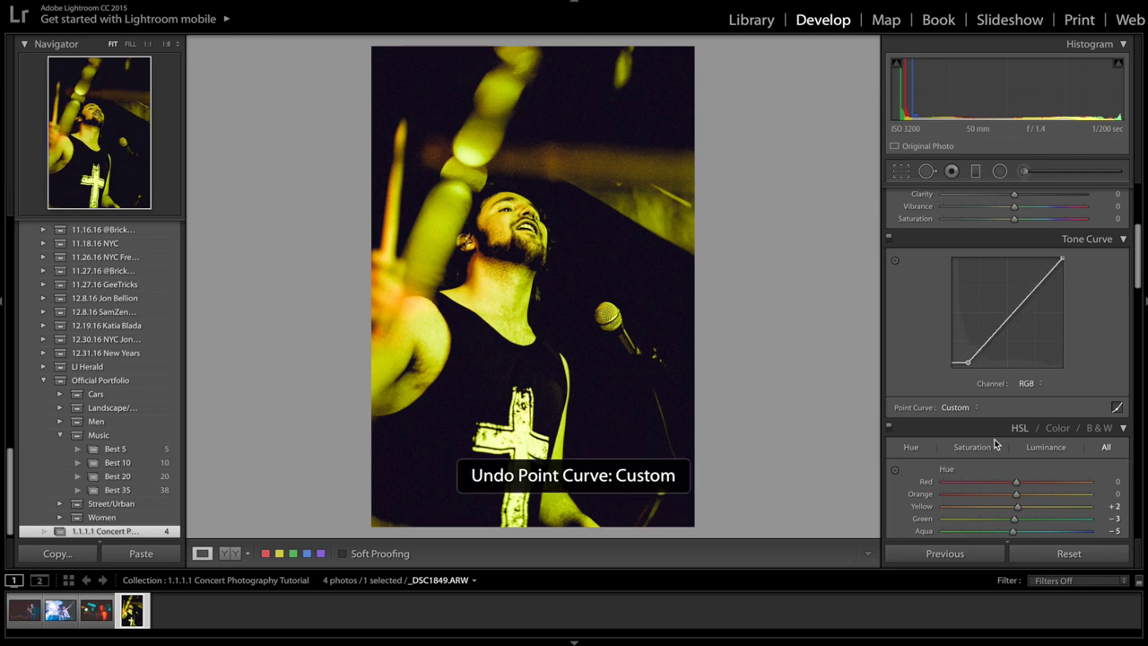
key("ctrl+z")
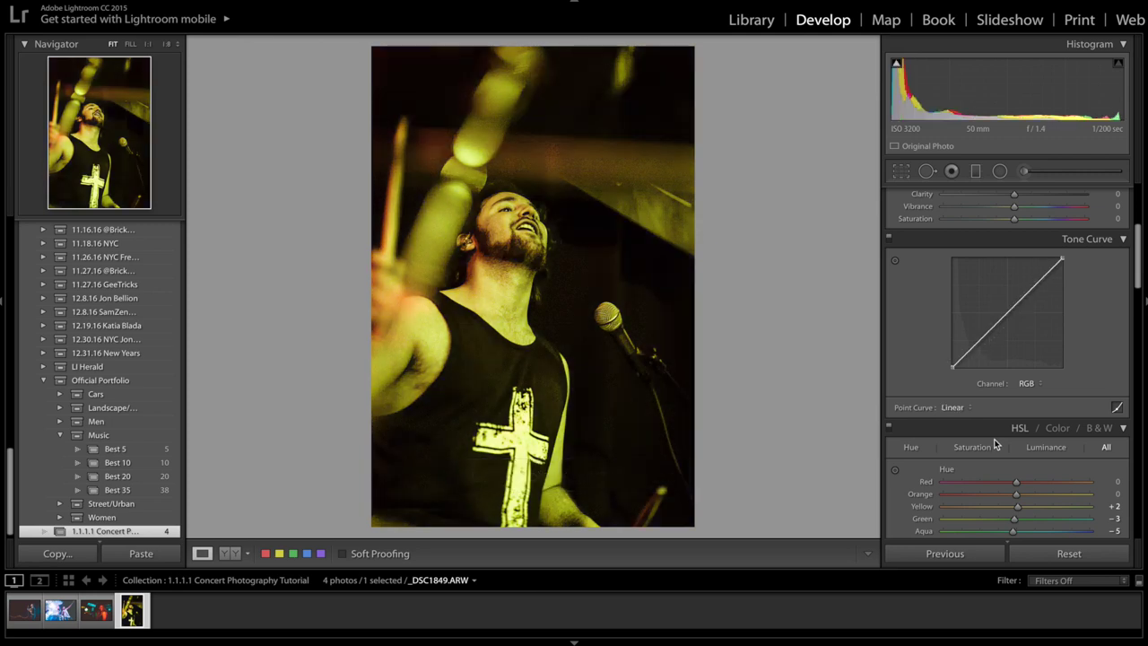
key("ctrl+z")
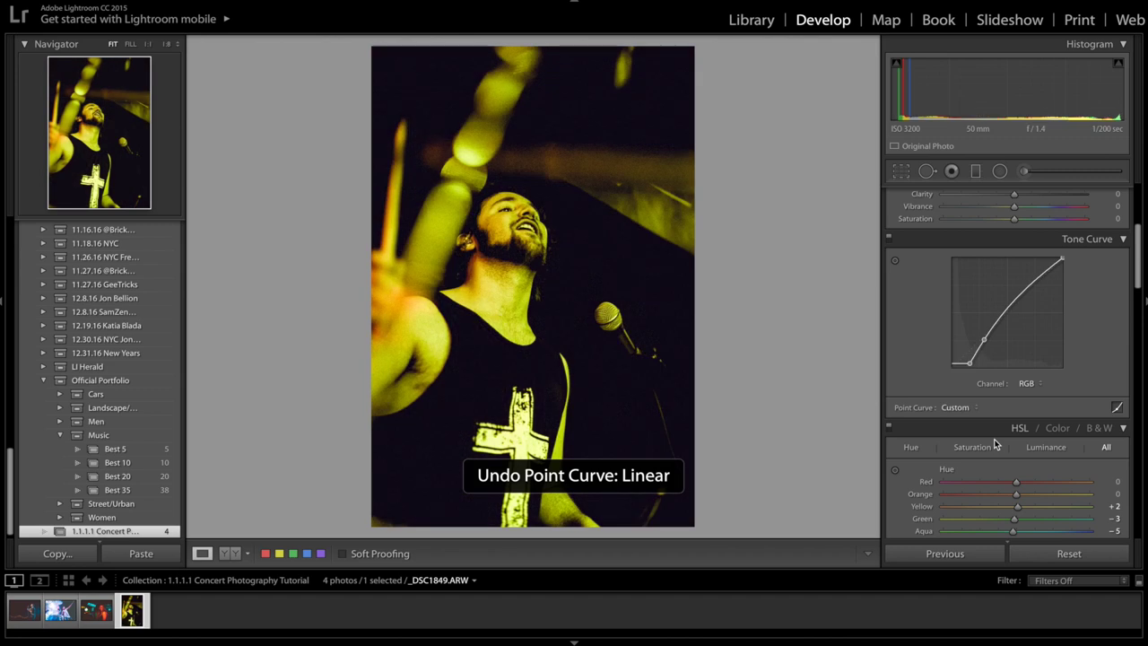
Step: Try the Yellow luminance at 0 in the HSL adjustments and undo the change
scroll(999, 418, "down", 8)
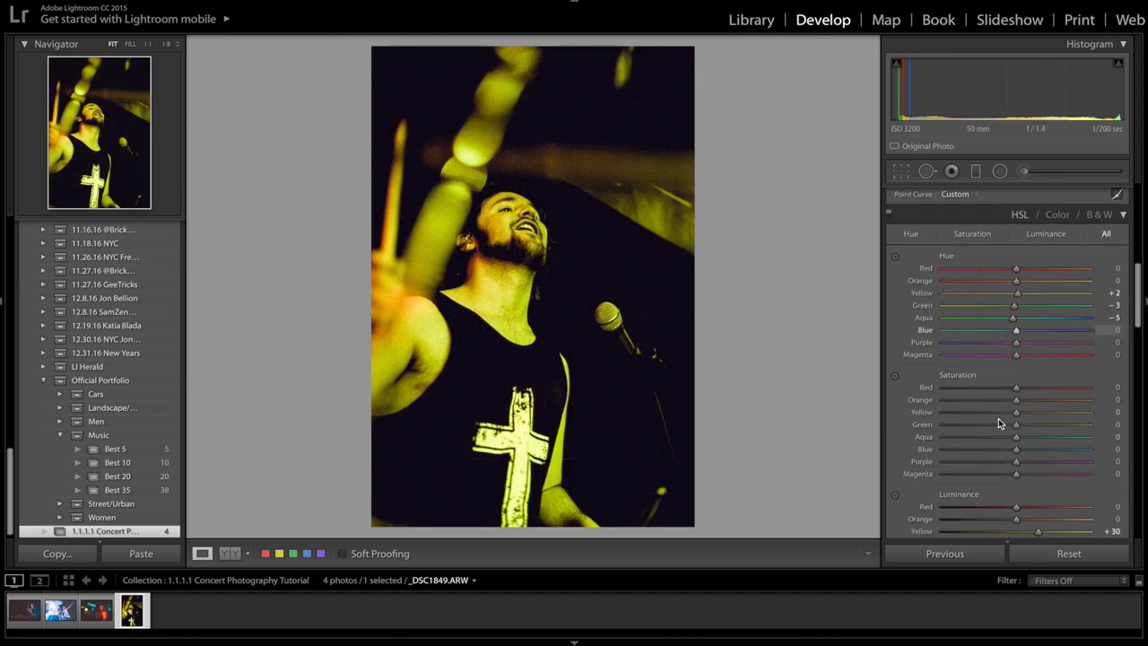
double_click(1016, 418)
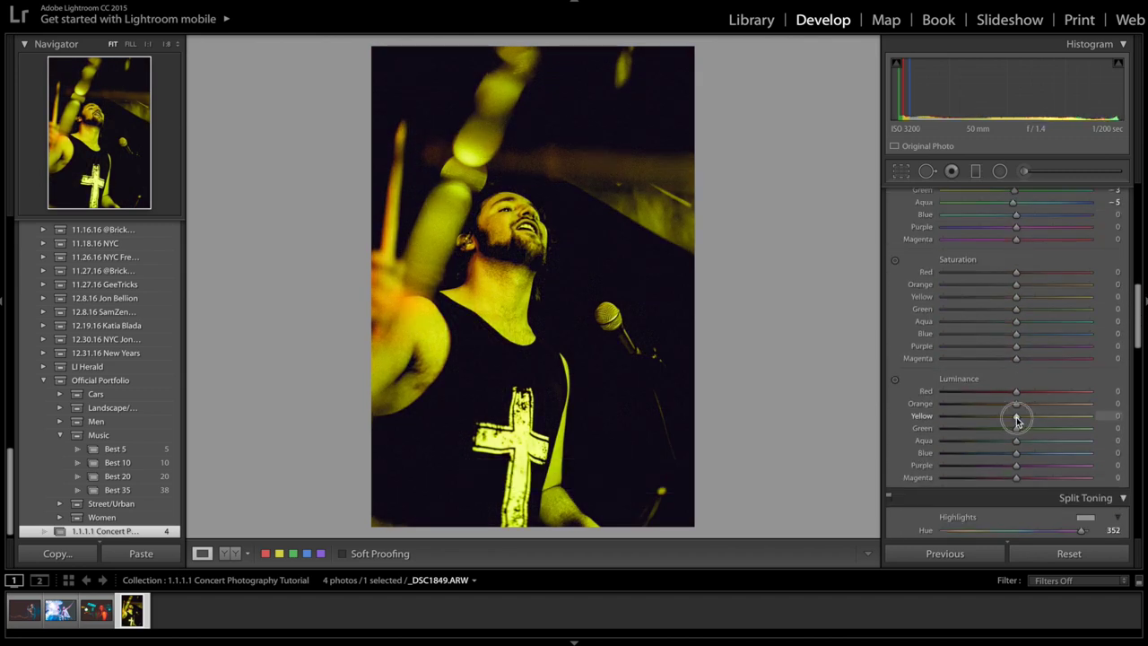
key("ctrl+z")
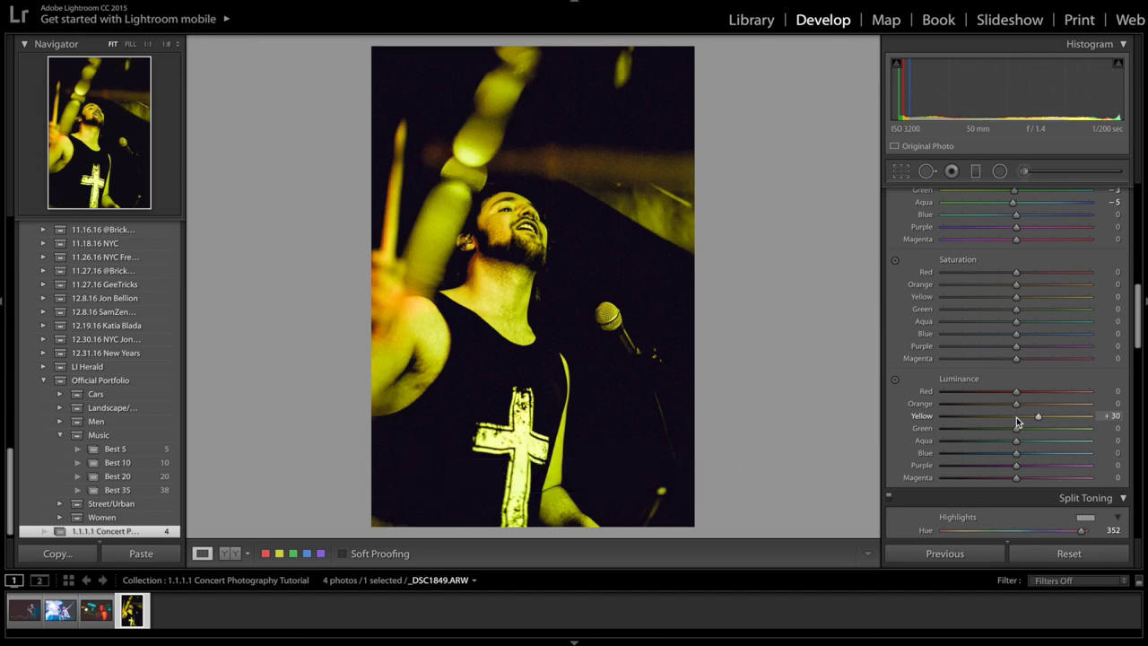
Step: Try lowering the Split Toning shadow saturation, including to 57, and undo the change
scroll(1016, 417, "down", 5)
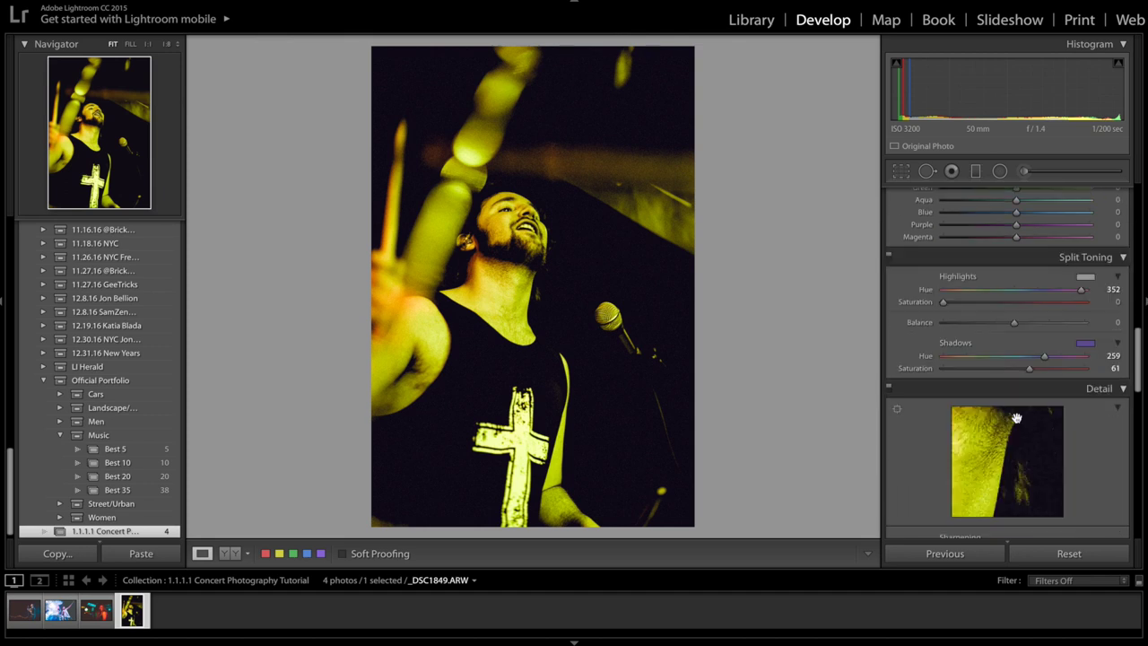
left_click_drag(1036, 371, 950, 370)
left_click(1026, 372)
key("ctrl+z")
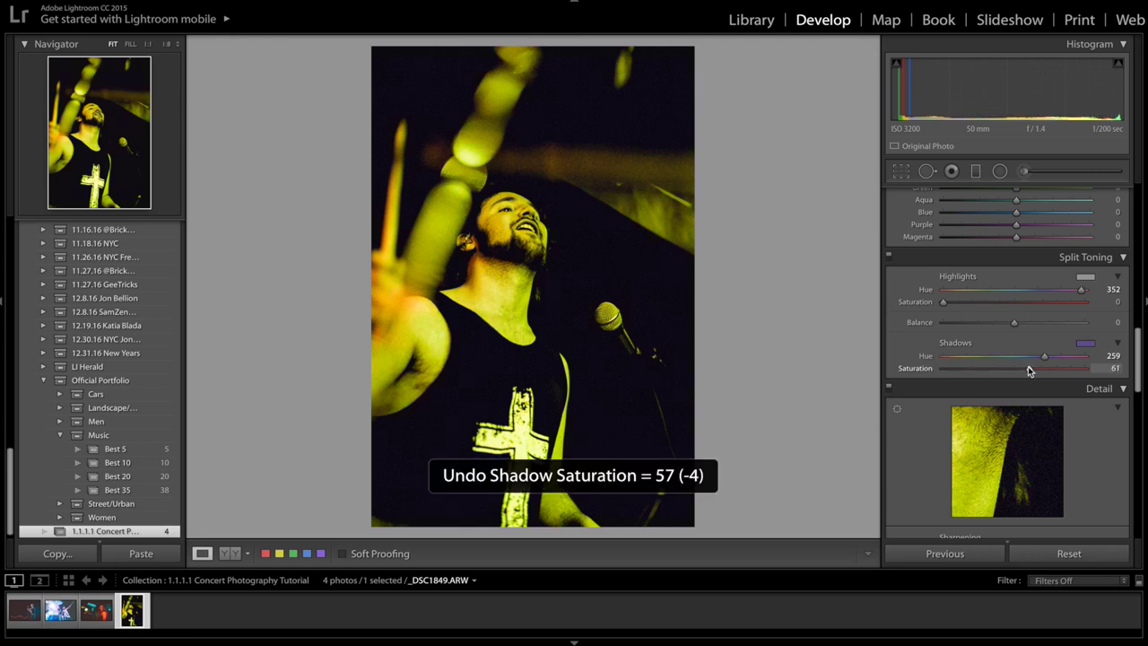
Step: Try a purple Split Toning shadow colour with hue 279 and saturation 35, and undo it
left_click(1083, 346)
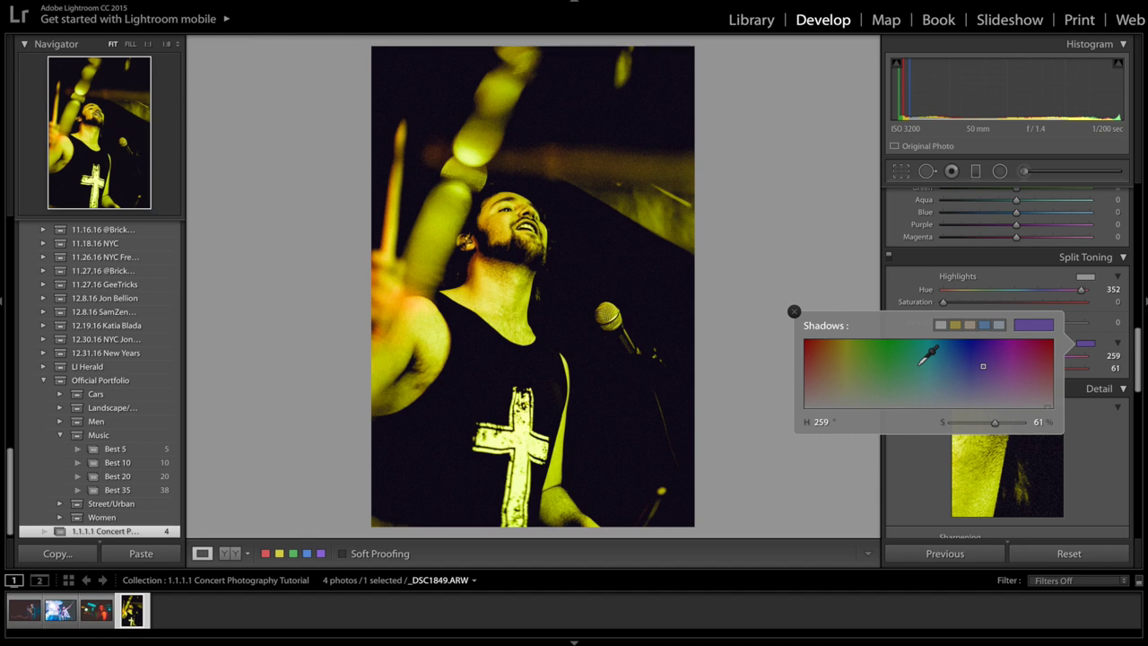
mouse_move(986, 368)
left_mouse_down()
mouse_move(821, 377)
mouse_move(1036, 373)
mouse_move(1000, 382)
left_mouse_up()
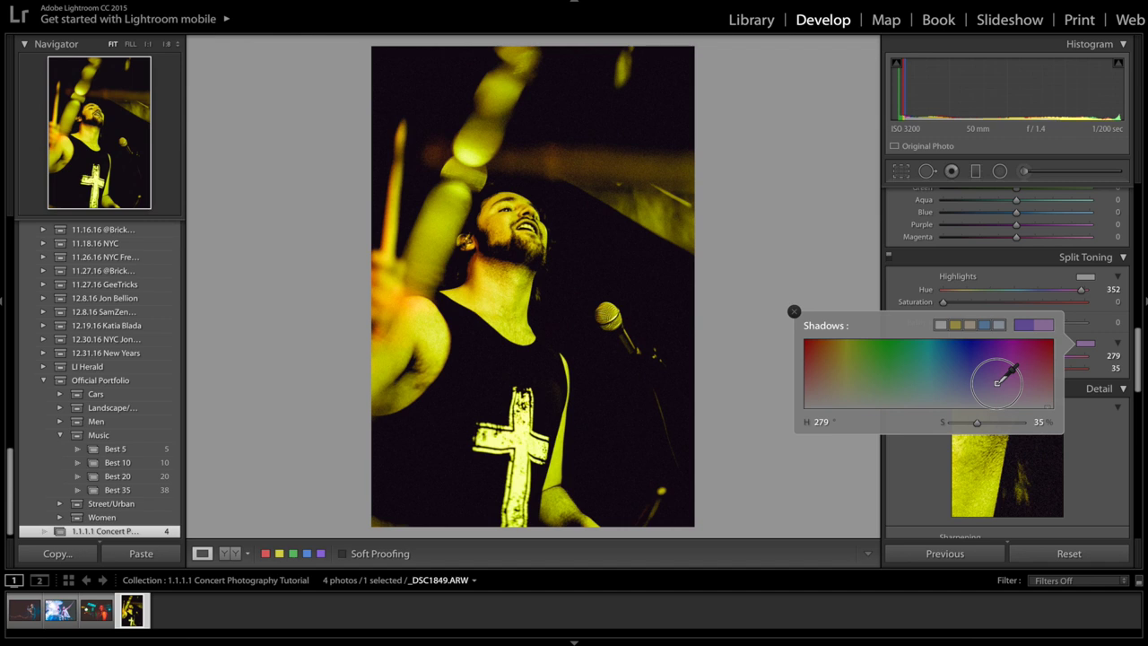
left_click(1093, 333)
key("ctrl+z")
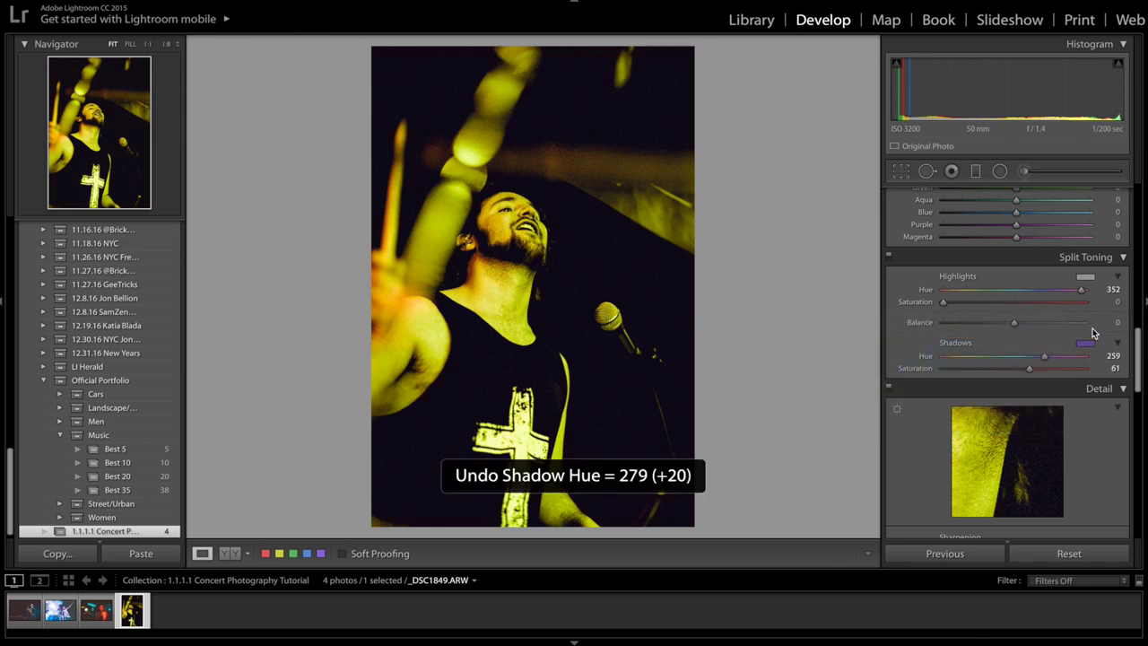
Step: Try the Grain amount at 0 in the Effects settings, undo it for comparison, and reset it to 0
scroll(1041, 404, "down", 3)
scroll(1038, 409, "down", 10)
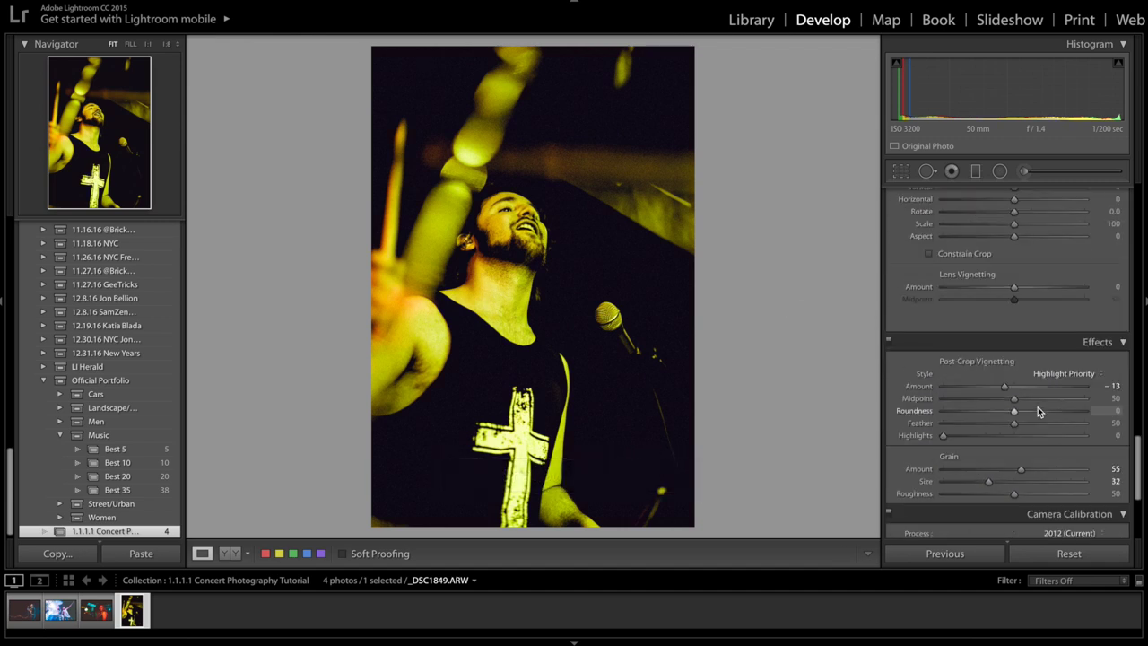
scroll(1038, 408, "up", 1)
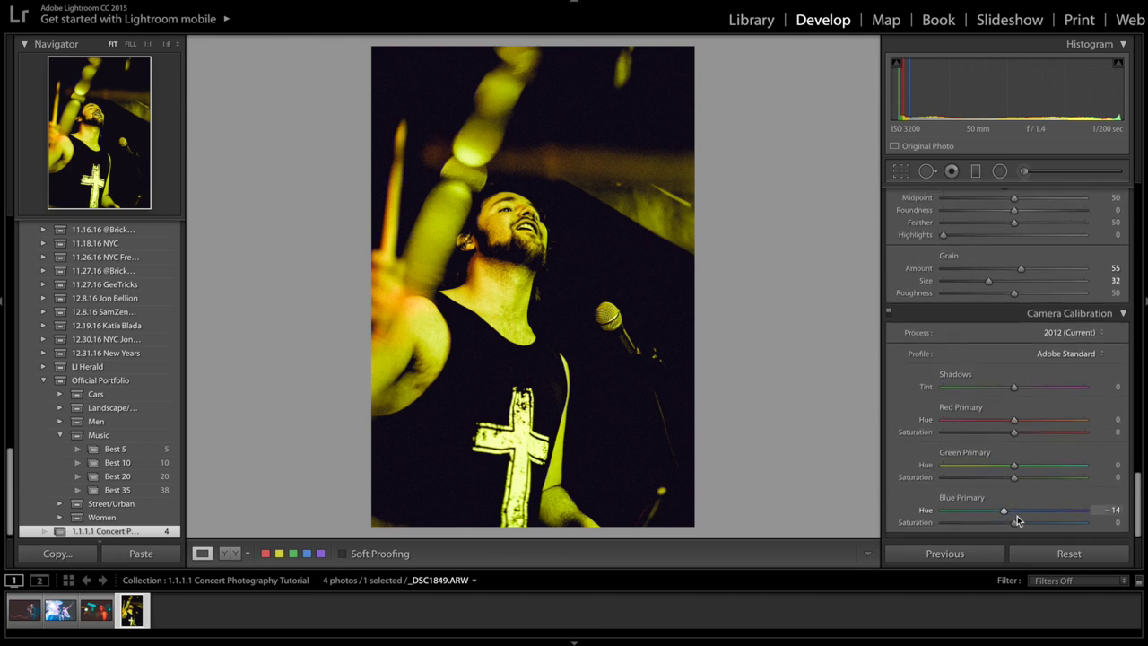
scroll(1034, 271, "up", 3)
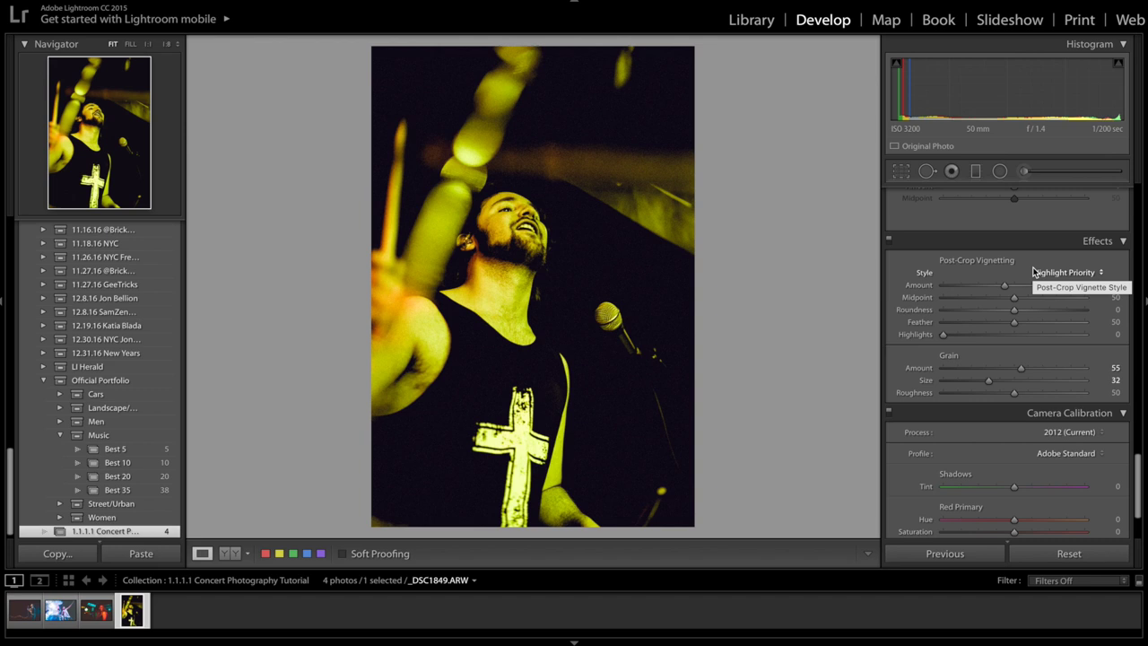
left_click_drag(1018, 370, 888, 366)
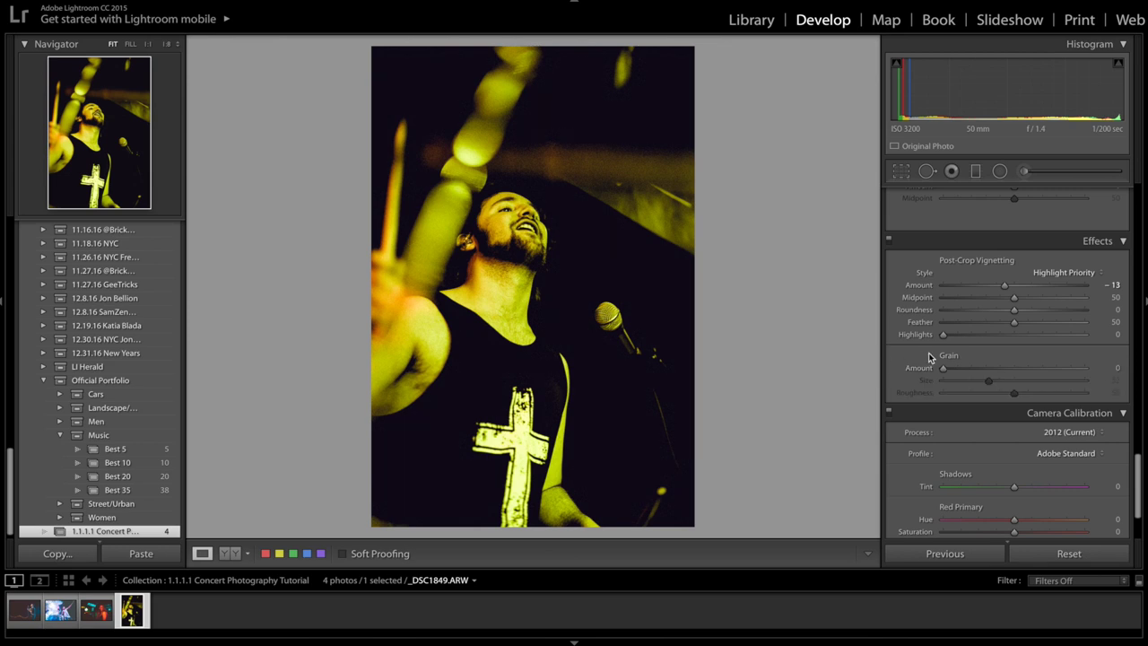
key("ctrl+z")
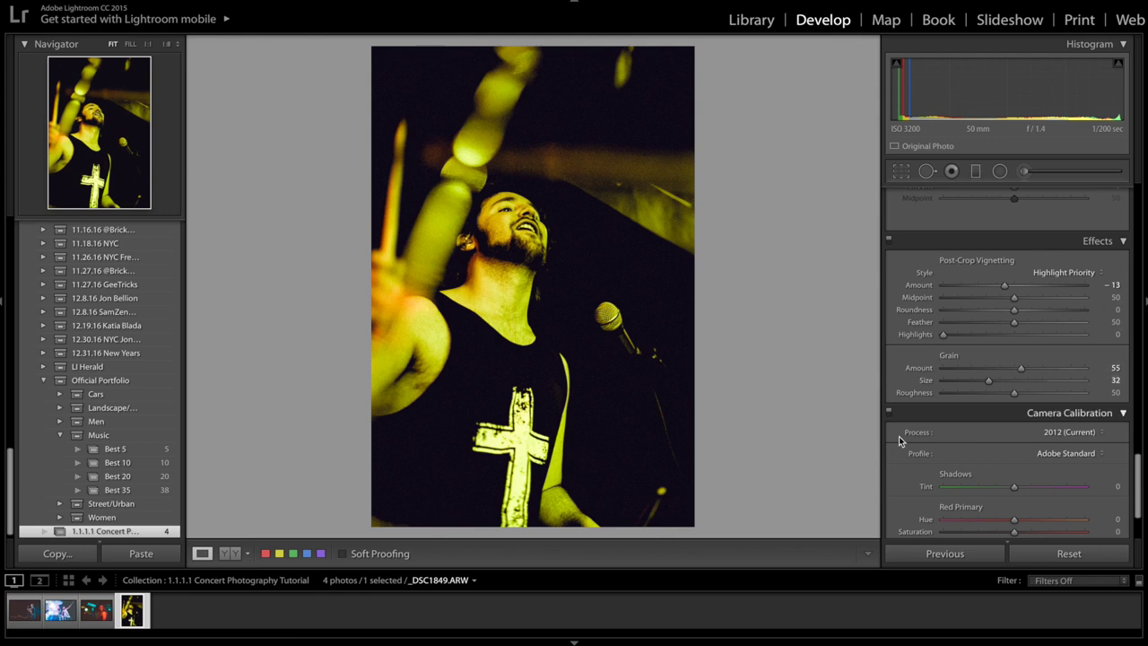
key("ctrl+z")
double_click(906, 371)
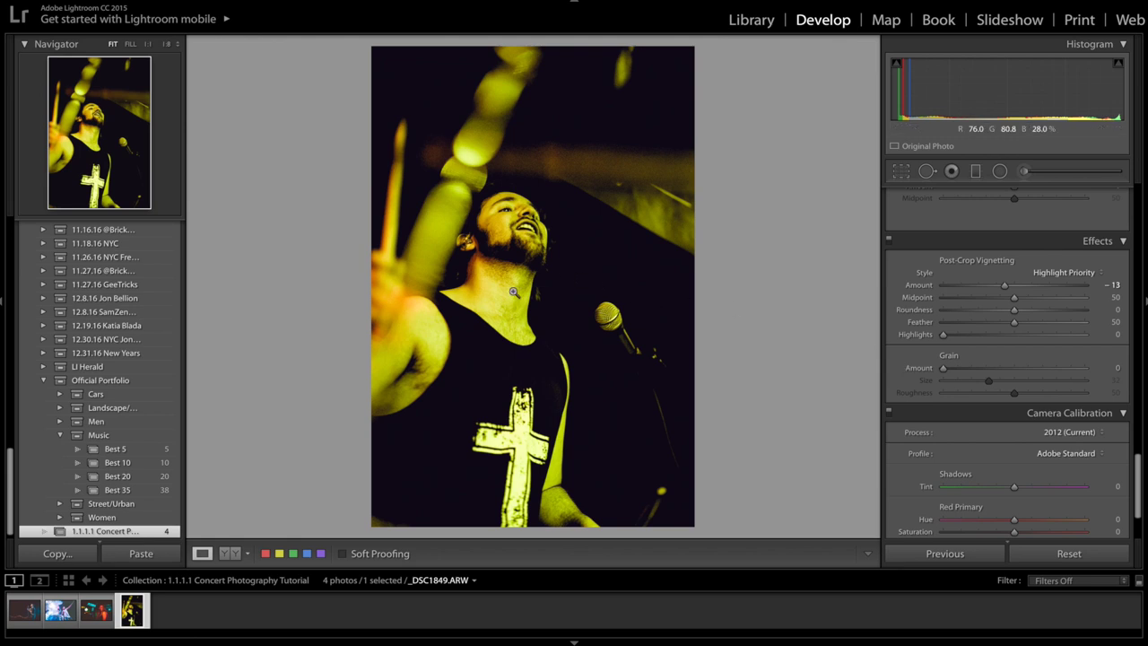
Step: Undo the last Grain amount change and look over the Adjustment Brush and Spot Removal settings
key("ctrl+z")
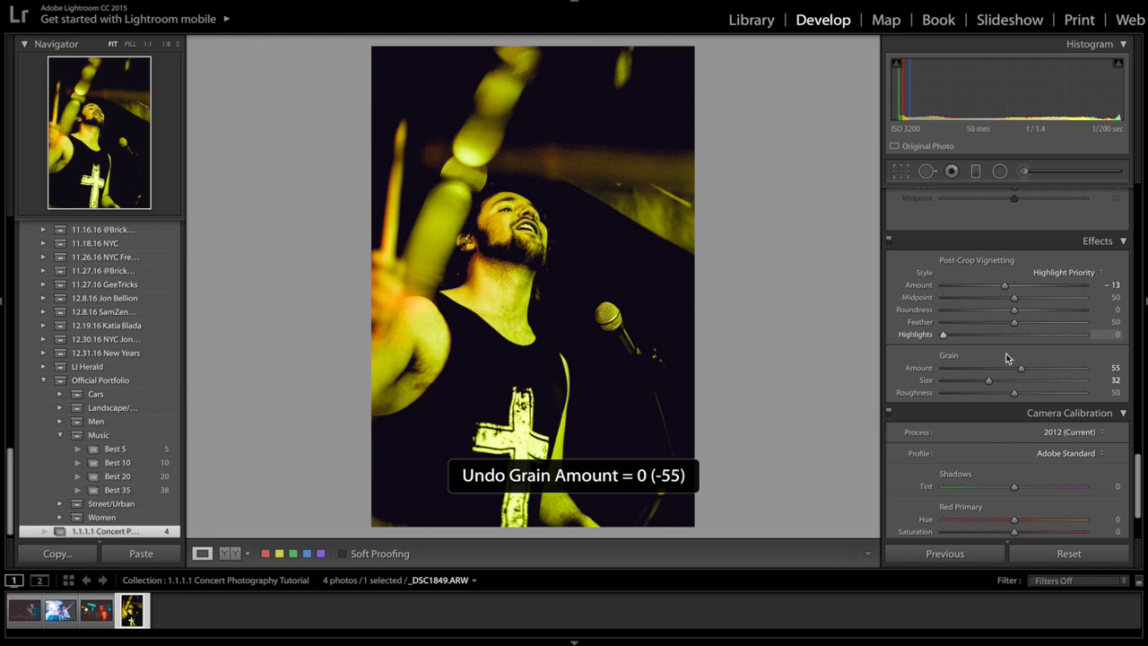
scroll(1006, 358, "up", 5)
key("k")
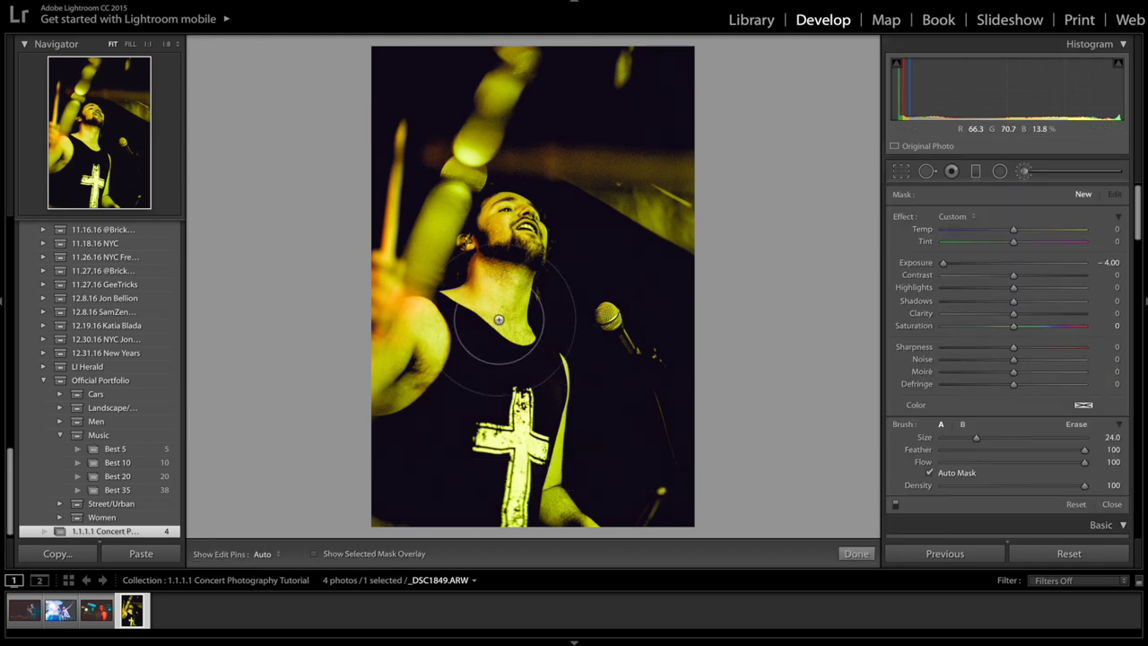
left_click(928, 171)
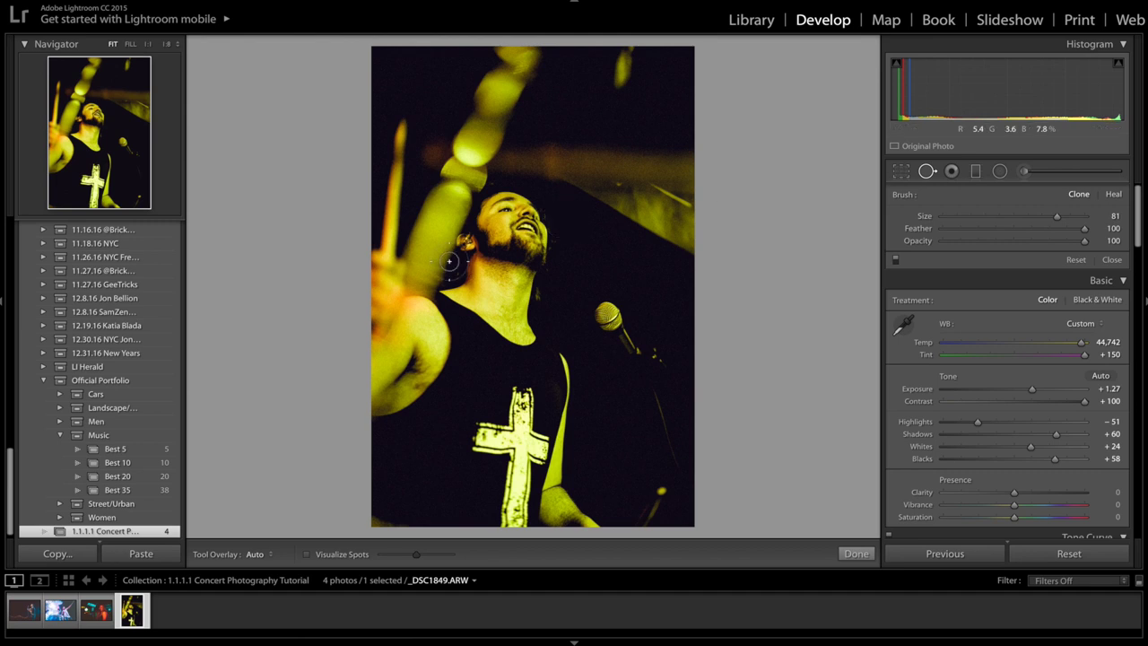
Step: Set up the Adjustment Brush with an exposure of 0.30 and a brush size of 12
left_click(1033, 170)
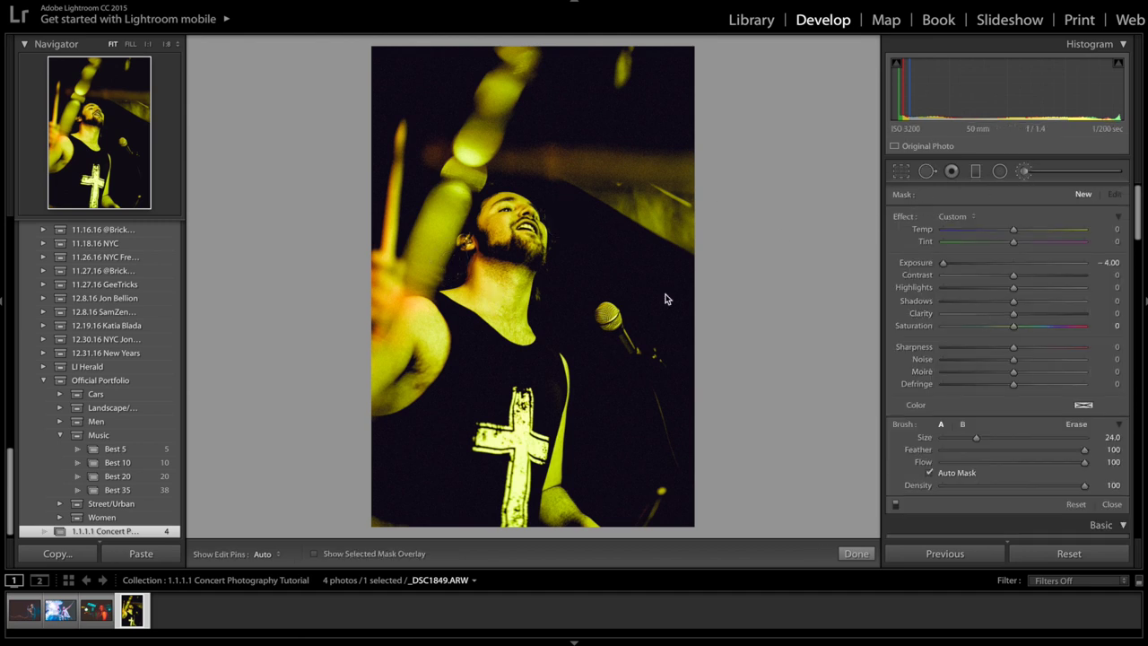
key("bracketleft")
key("bracketleft")
key("bracketleft")
key("bracketleft")
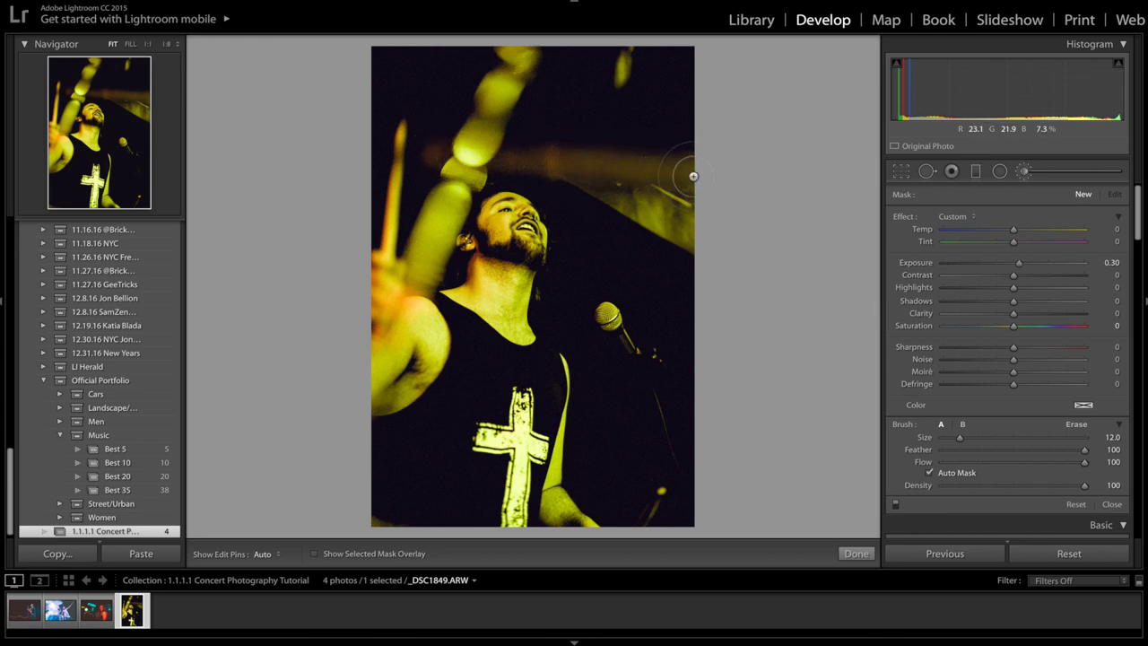
Step: Close the Adjustment Brush, reset all Develop settings of _DSC1849.ARW to compare with the original, and undo the reset
left_click(754, 21)
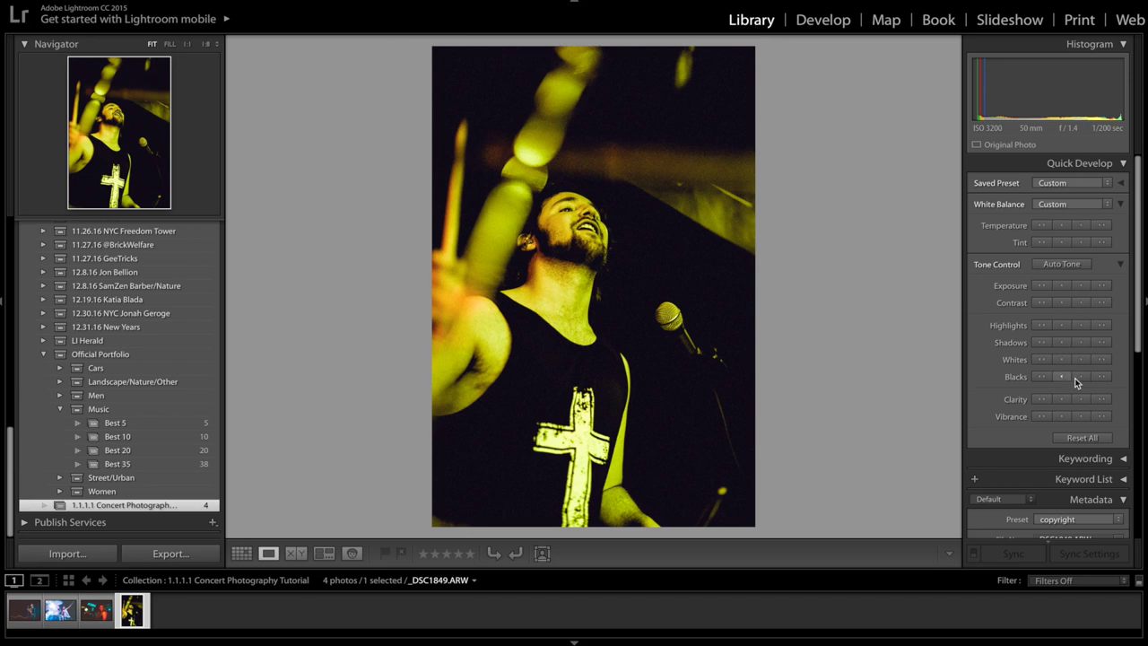
left_click(814, 21)
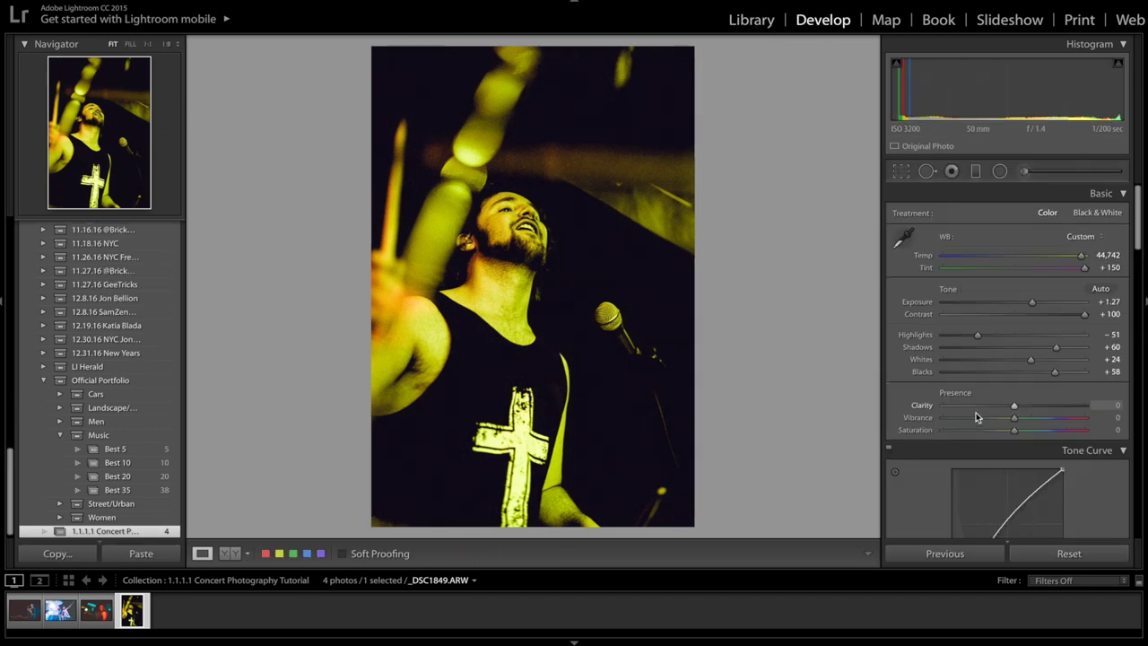
left_click(1076, 560)
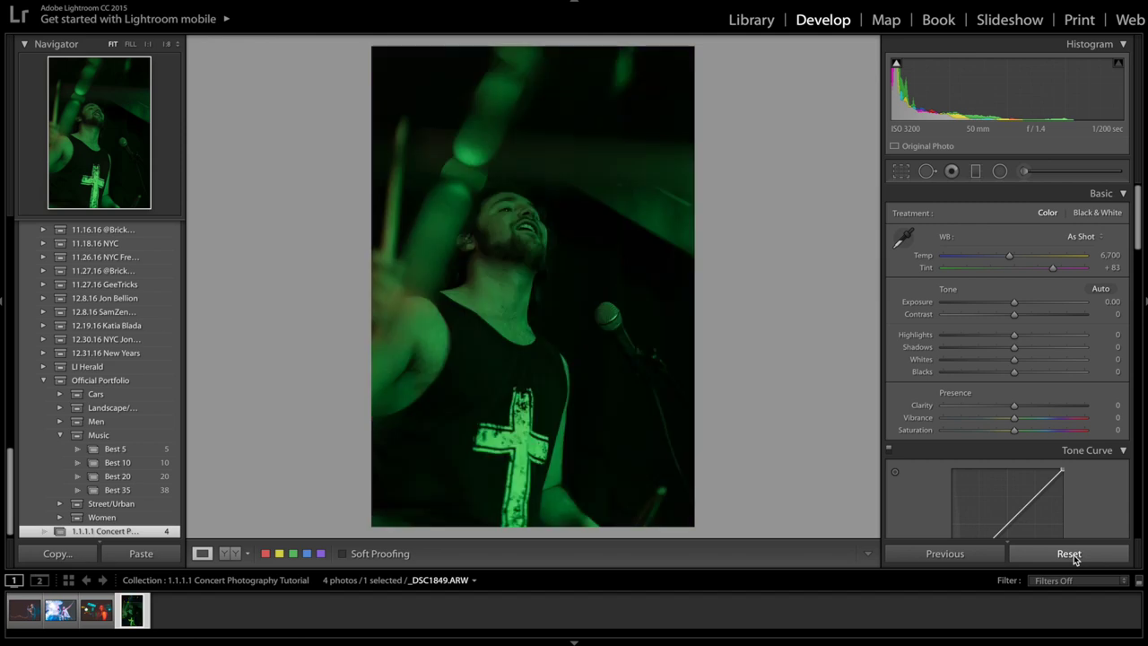
key("ctrl+z")
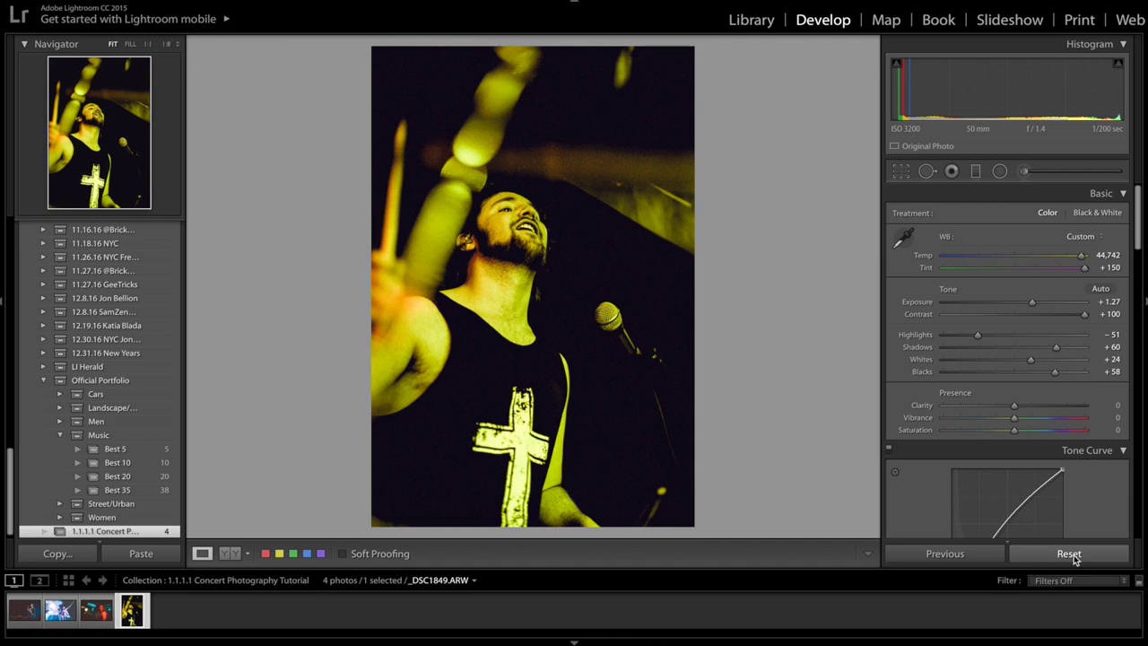
Step: Review the finished photos in the Library, going back from _DSC1849.ARW through _DSC1691.ARW to _DSC1097.ARW
left_click(750, 20)
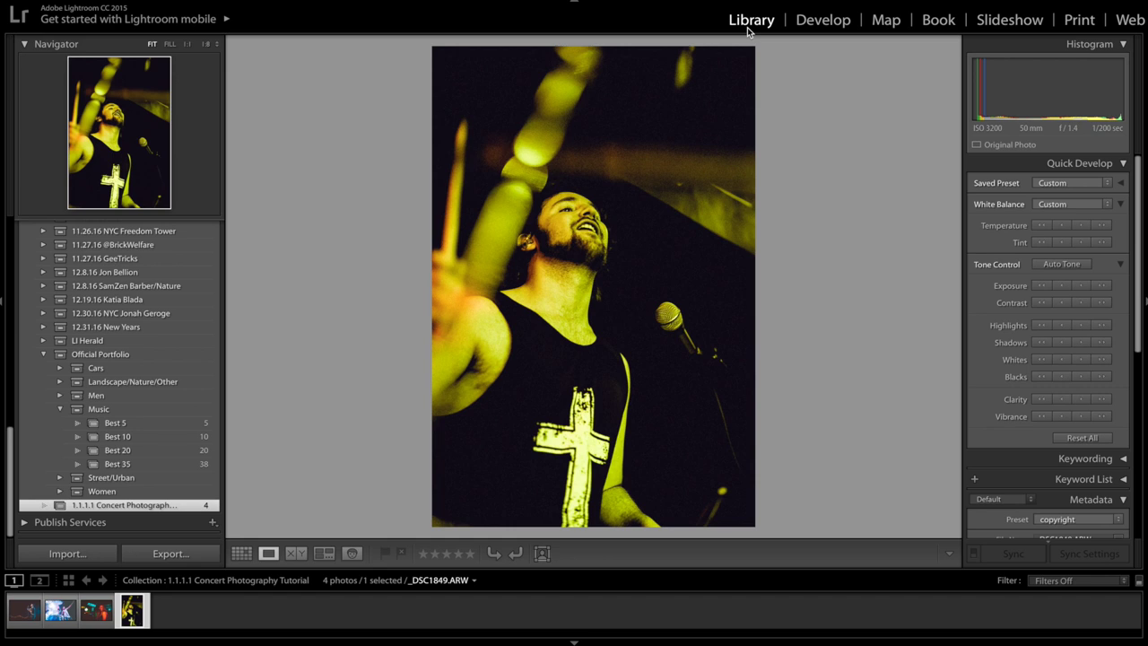
key("Left")
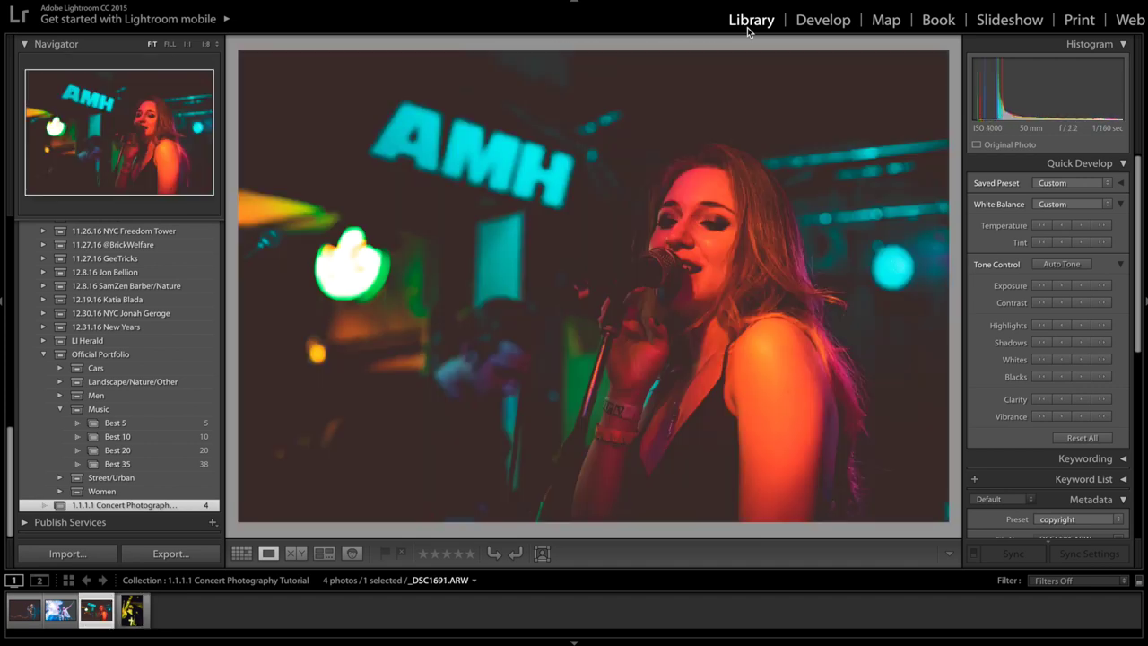
key("Left")
key("Left")
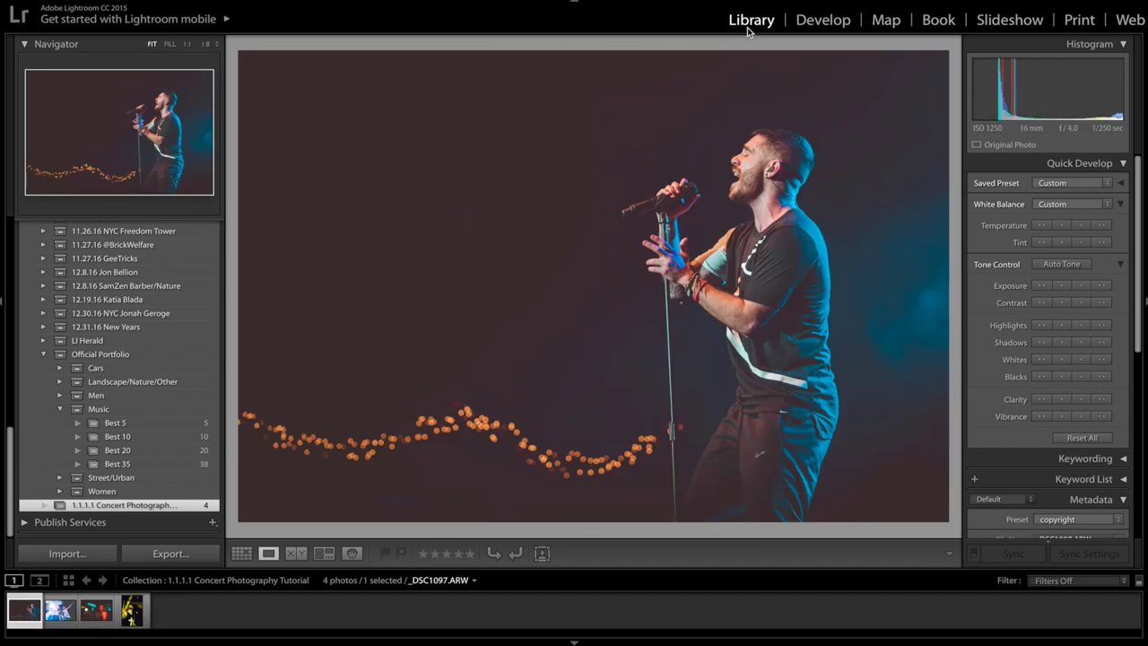